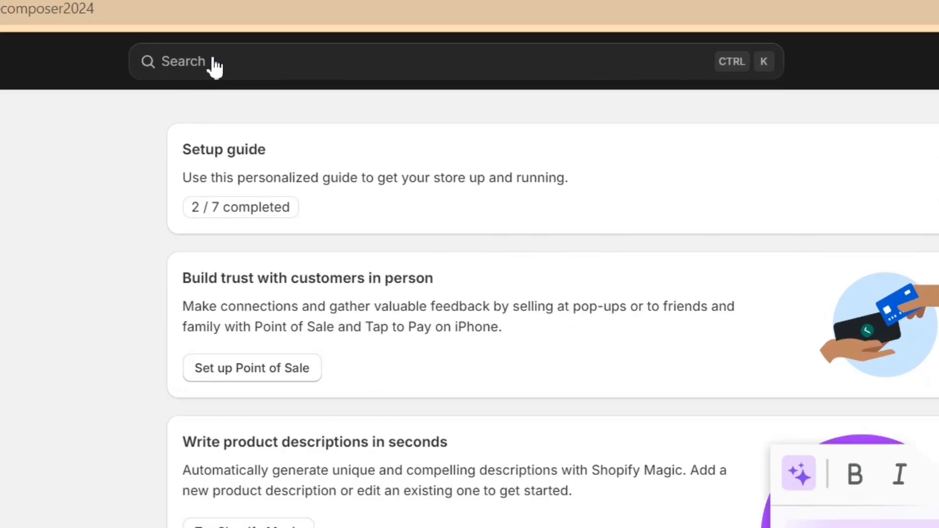
Search the admin's apps for 'loox' and open the Loox - Product Reviews App listing.
left_click(215, 66)
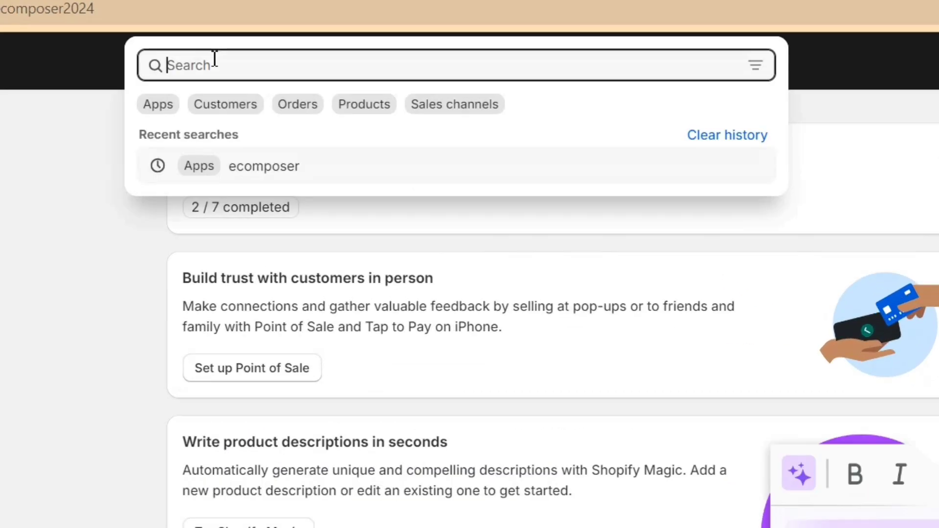
left_click(155, 105)
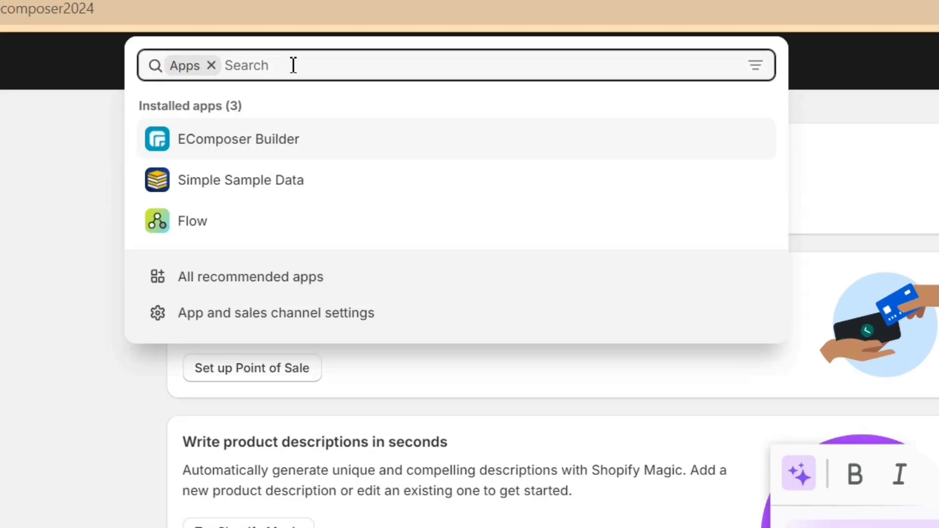
type("loox")
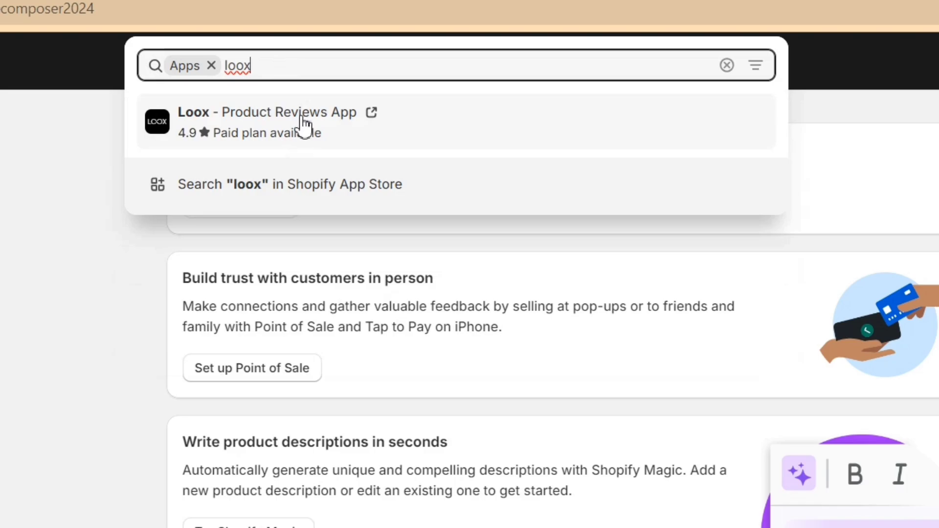
left_click(302, 122)
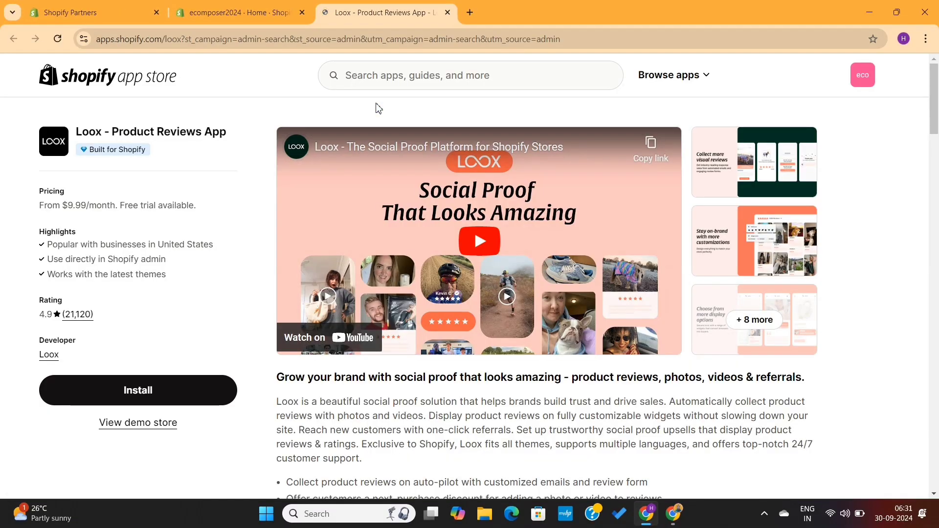
Install Loox Reviews, authorize its store access, and choose to pick a plan now.
left_click(168, 389)
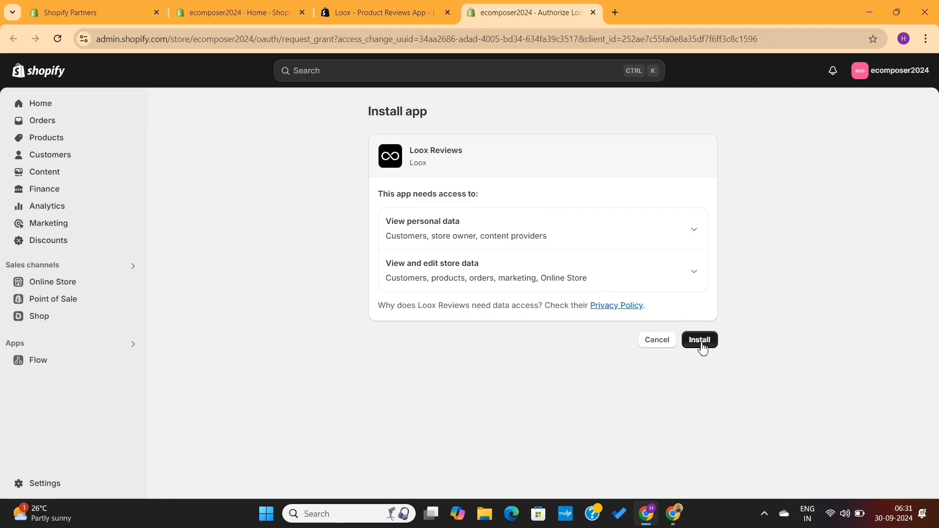
left_click(701, 341)
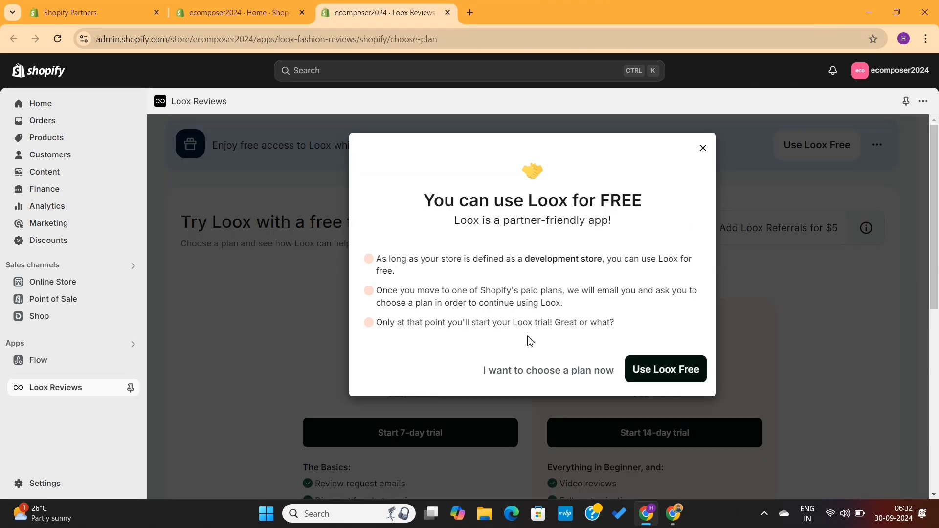
left_click(567, 376)
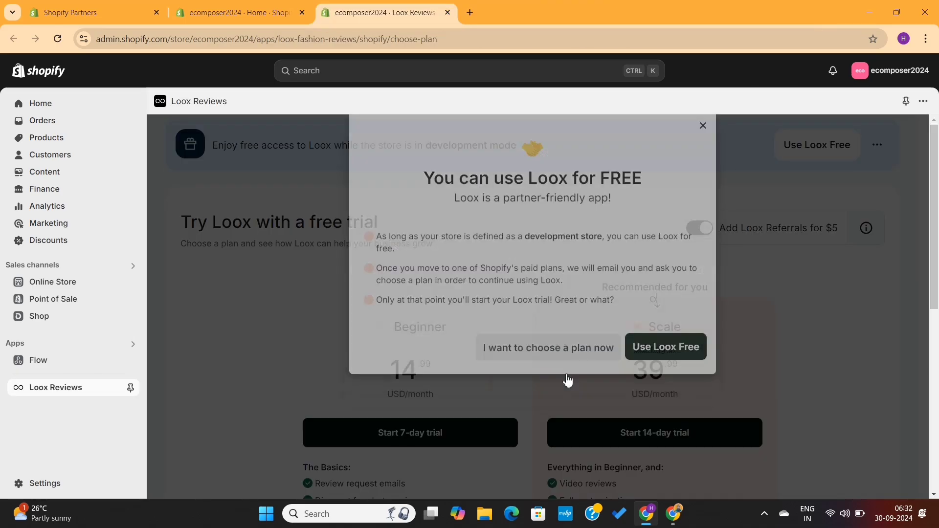
scroll(532, 372, "down", 2)
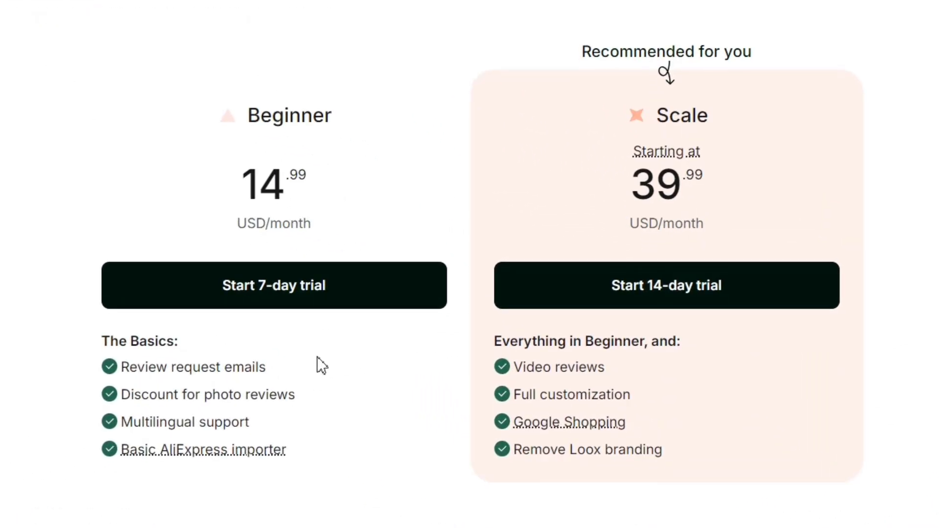
Compare the Beginner and Scale plans, then start the Scale plan's 14-day free trial.
left_click_drag(125, 373, 288, 462)
left_click(405, 473)
left_click_drag(519, 367, 754, 461)
left_click(763, 460)
left_click(709, 293)
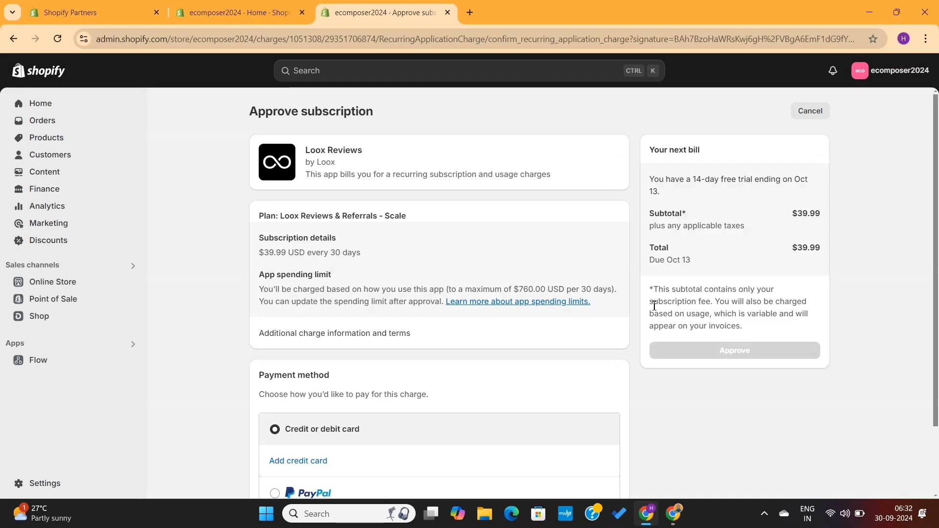
scroll(653, 306, "down", 2)
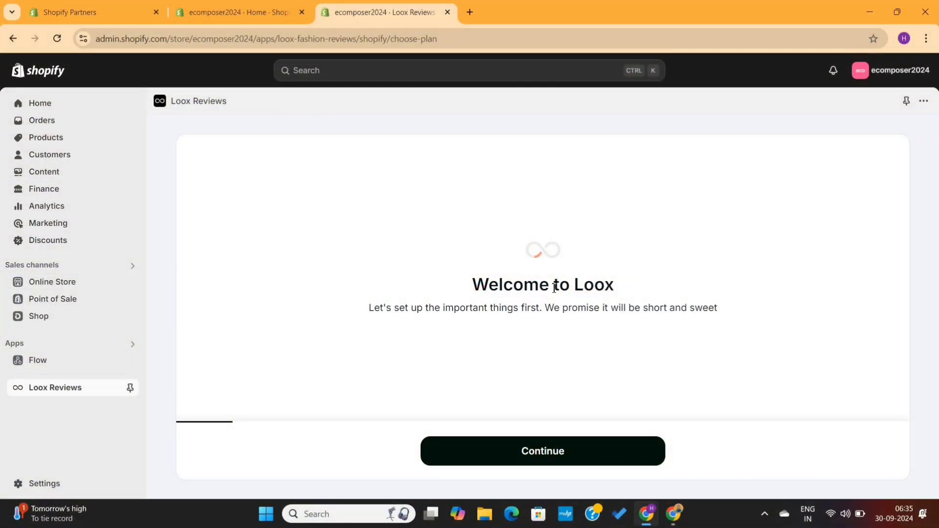
Get past the Welcome to Loox intro and keep English as the store language.
left_click_drag(461, 292, 658, 287)
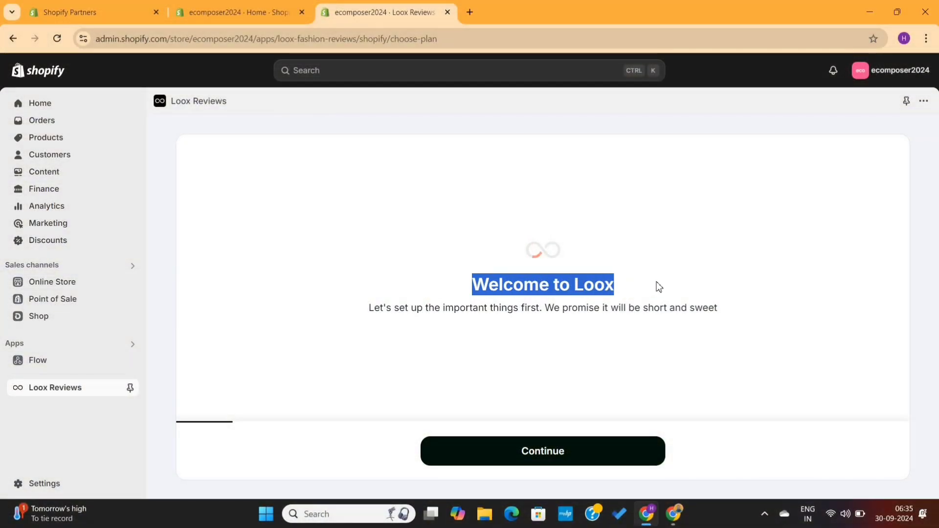
left_click(659, 287)
triple_click(571, 309)
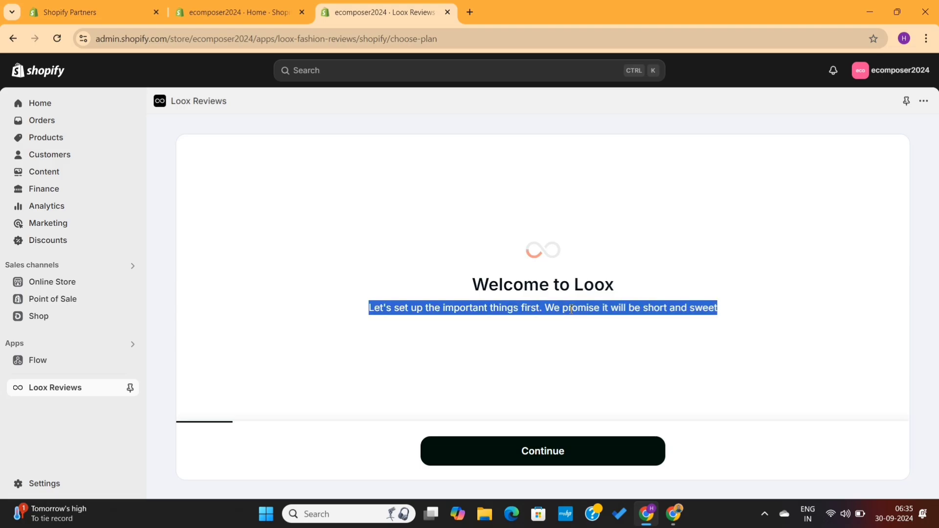
left_click(566, 325)
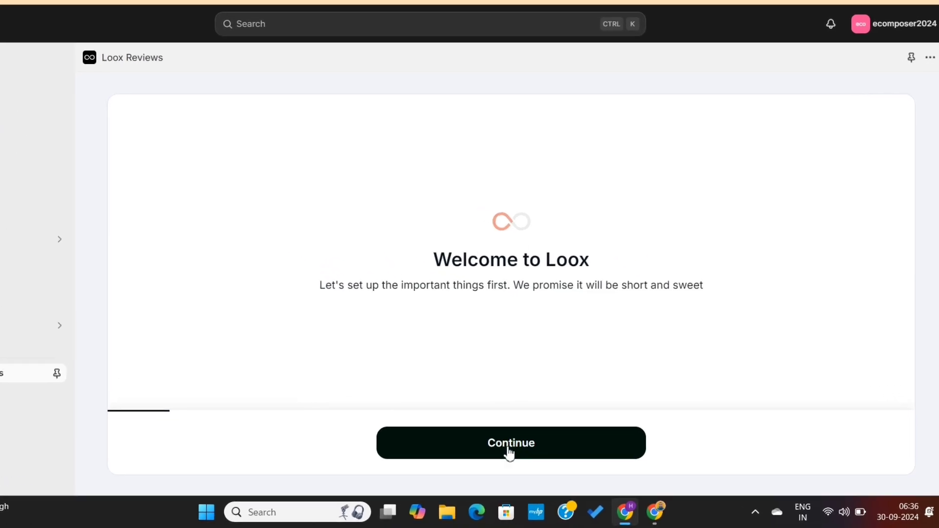
left_click(540, 459)
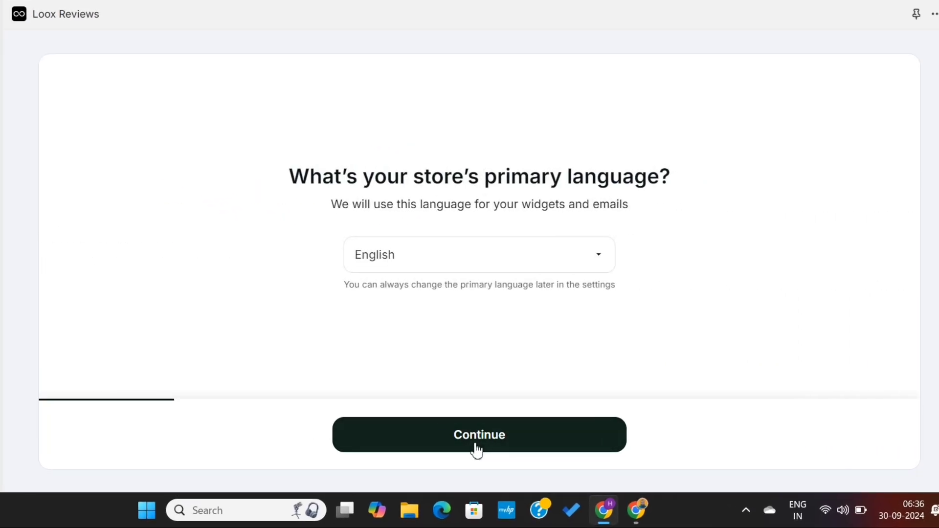
left_click(500, 266)
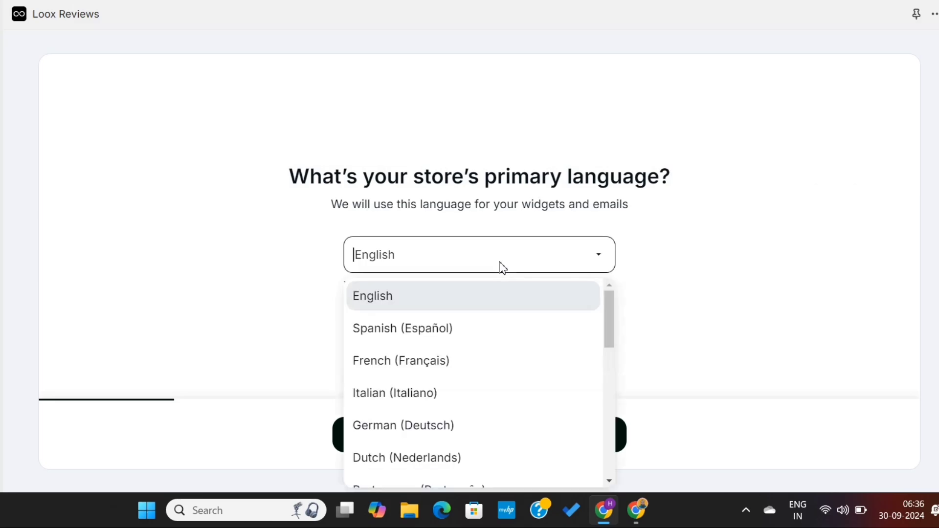
left_click(500, 267)
left_click(490, 442)
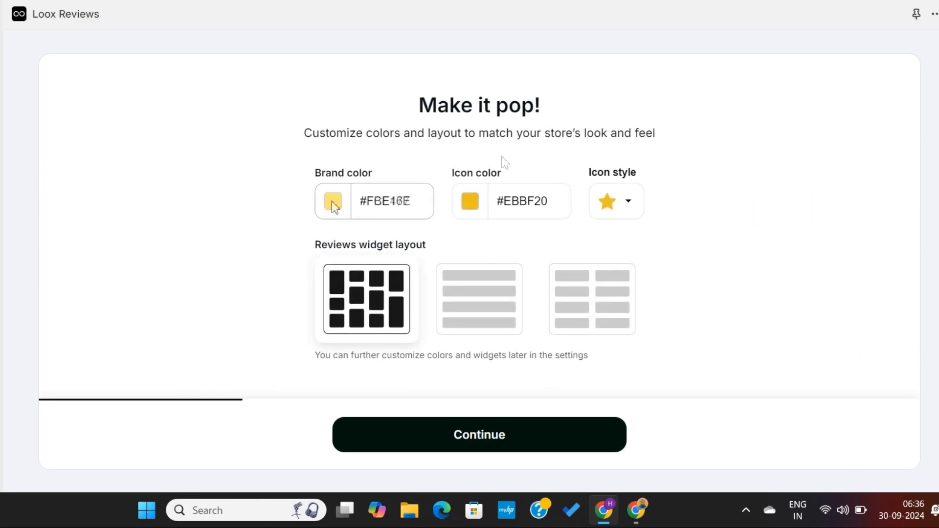
Set the brand colour to cyan #25FCF2 and copy the same value into the icon colour.
left_click(332, 201)
left_click_drag(346, 369, 327, 369)
left_click_drag(341, 238, 380, 233)
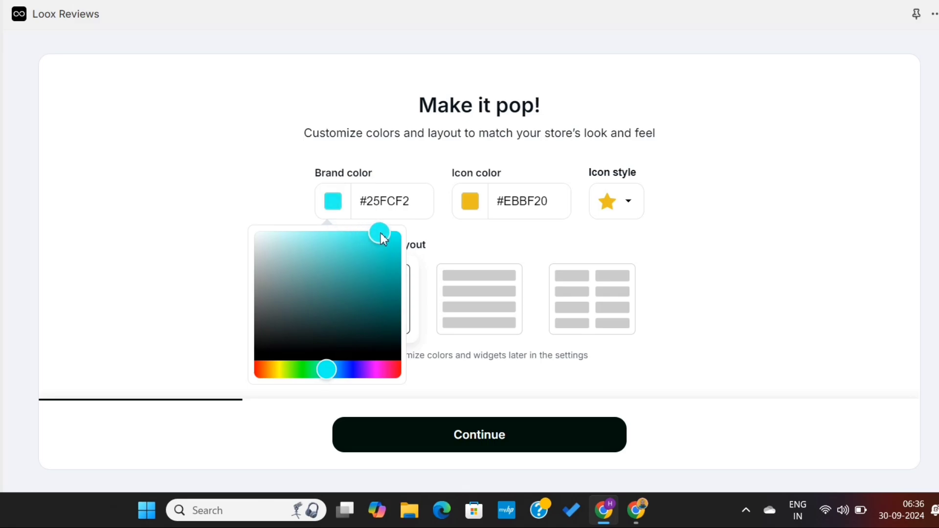
left_click(401, 201)
key("ctrl+a")
key("ctrl+c")
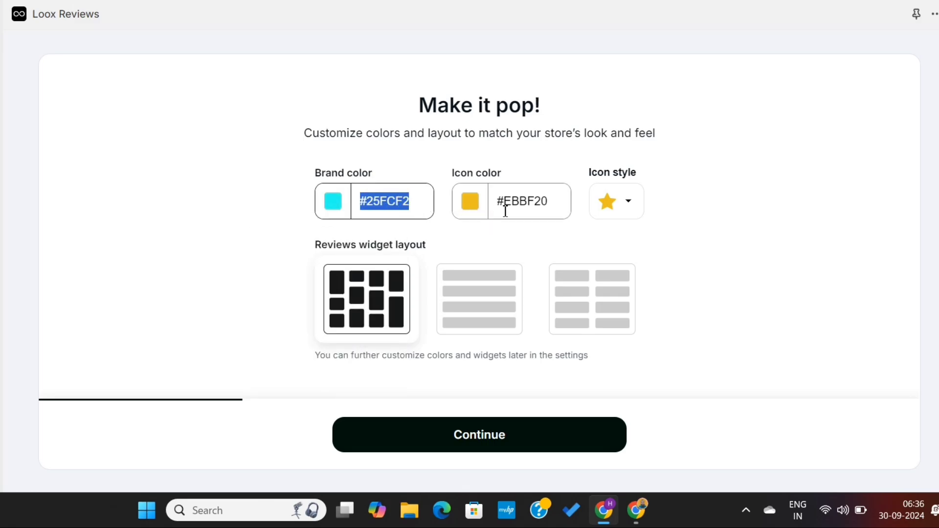
left_click(475, 207)
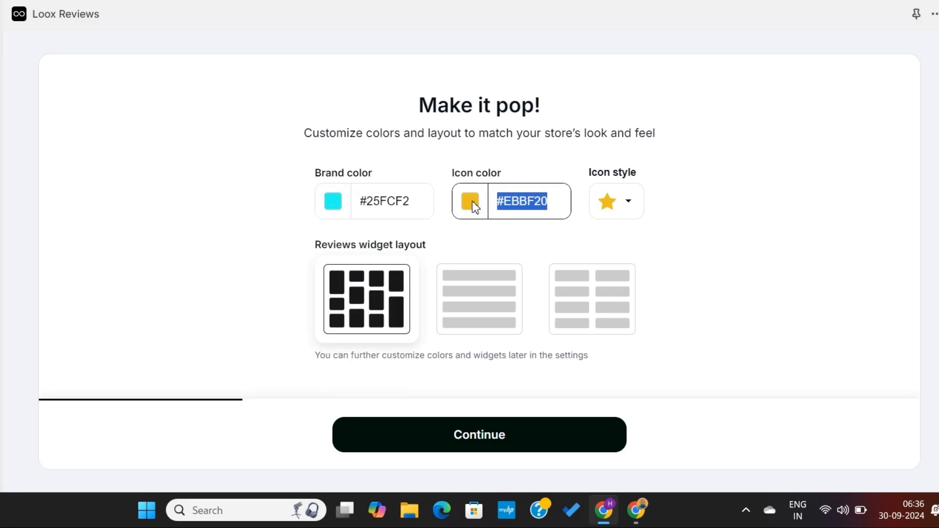
left_click(524, 201)
key("ctrl+v")
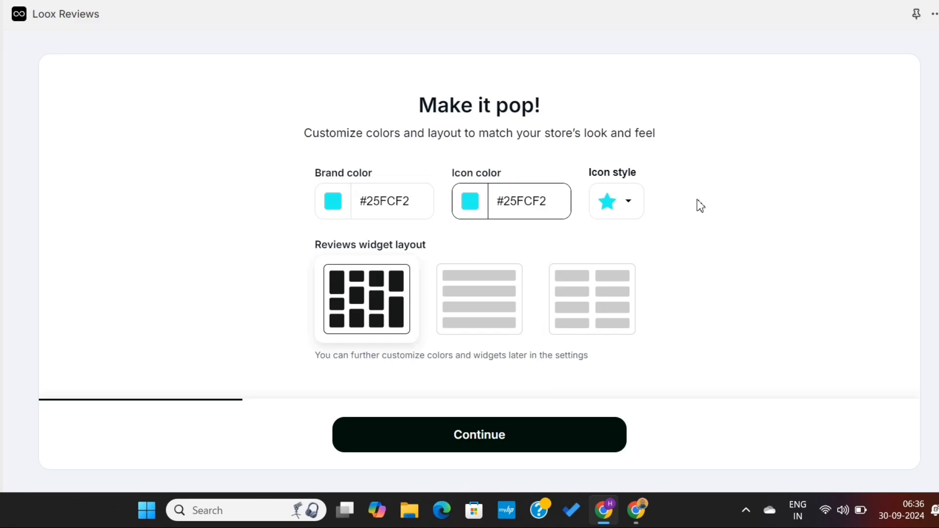
left_click(700, 206)
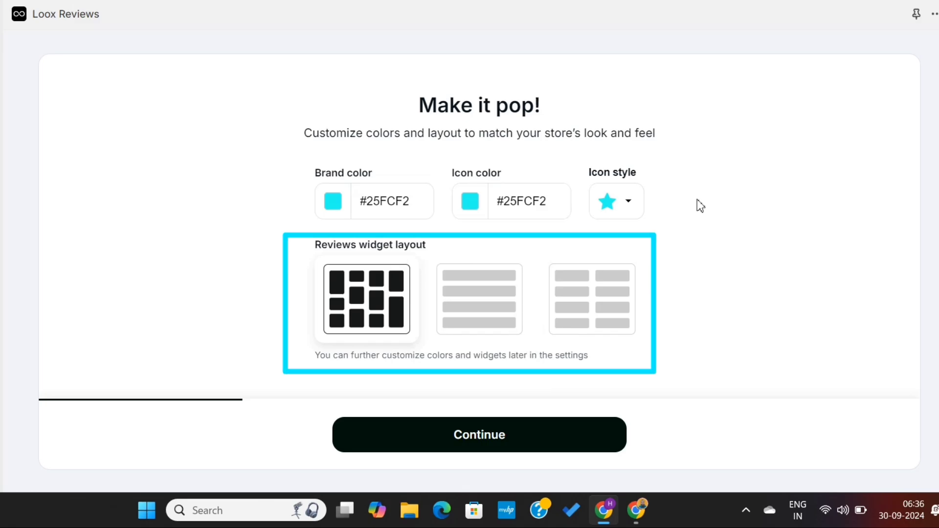
left_click(511, 434)
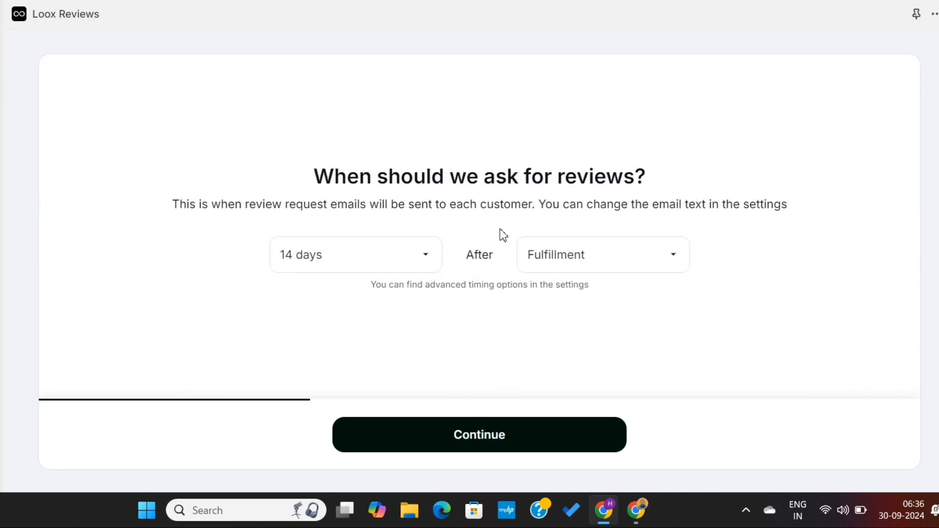
Schedule review requests for 7 days after Fulfillment.
left_click(405, 264)
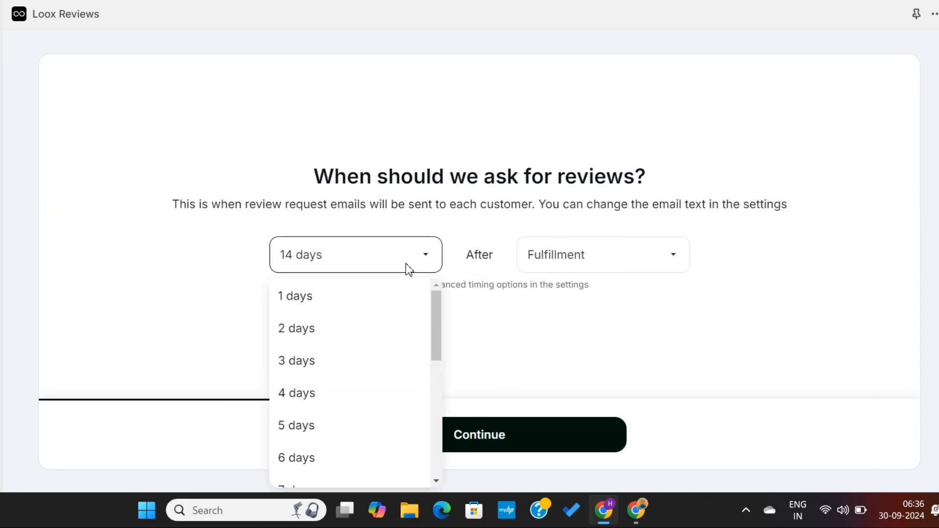
scroll(355, 414, "down", 2)
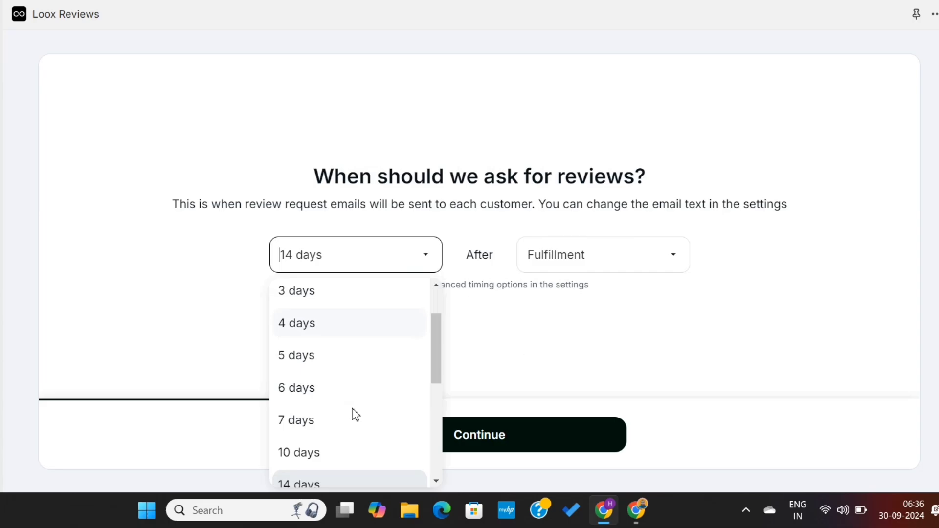
left_click(330, 428)
left_click(565, 246)
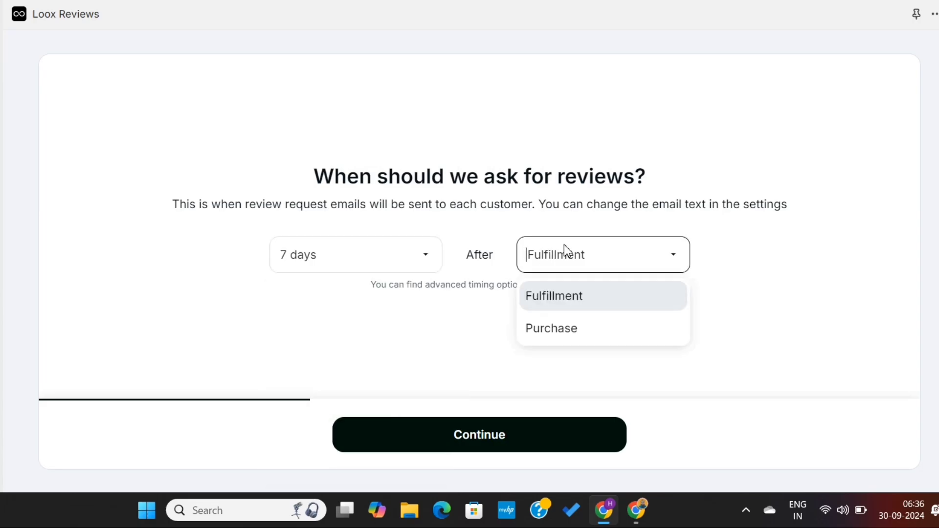
left_click(564, 245)
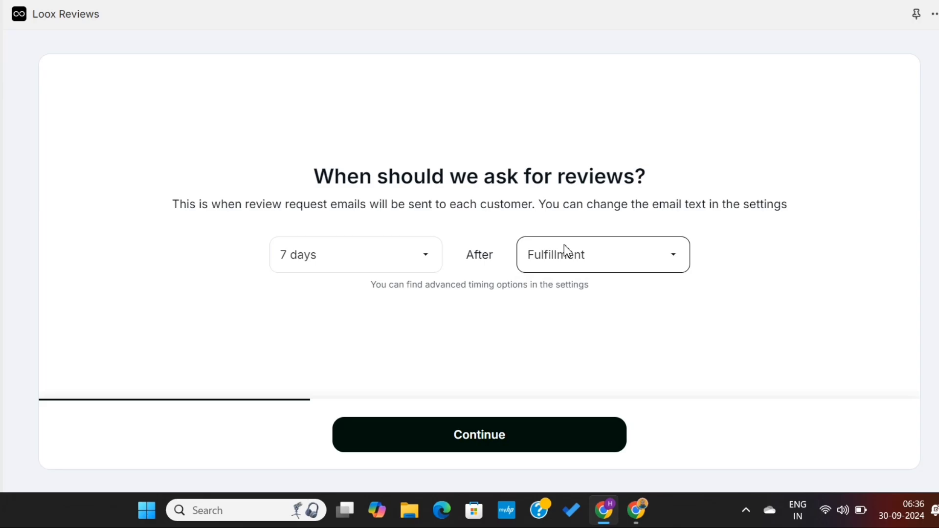
left_click(479, 440)
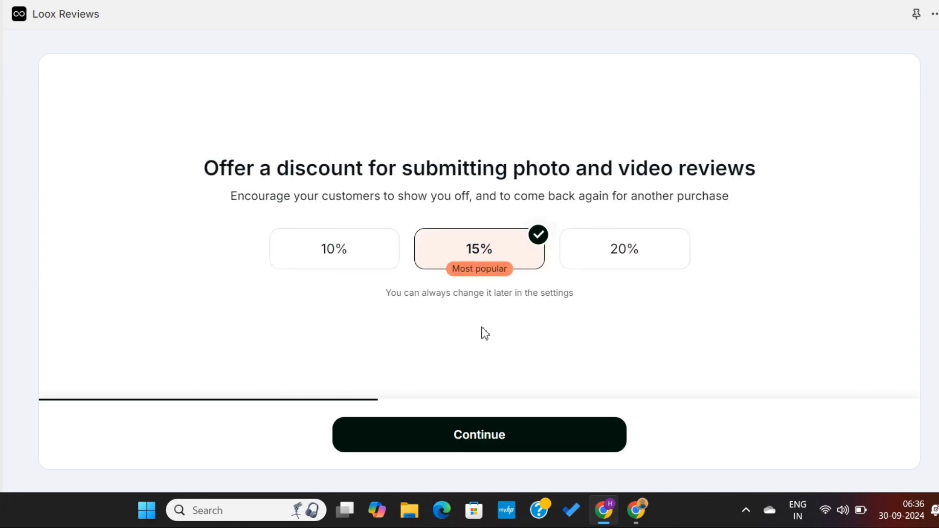
After trying 15% and 20%, settle on a 10% discount for photo and video reviews.
triple_click(494, 163)
left_click(560, 169)
left_click(348, 255)
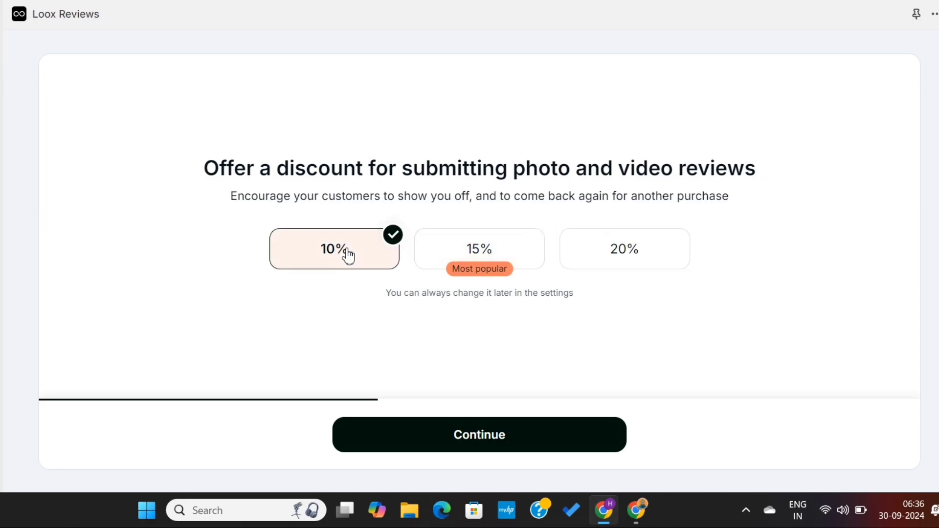
left_click(476, 249)
left_click(606, 252)
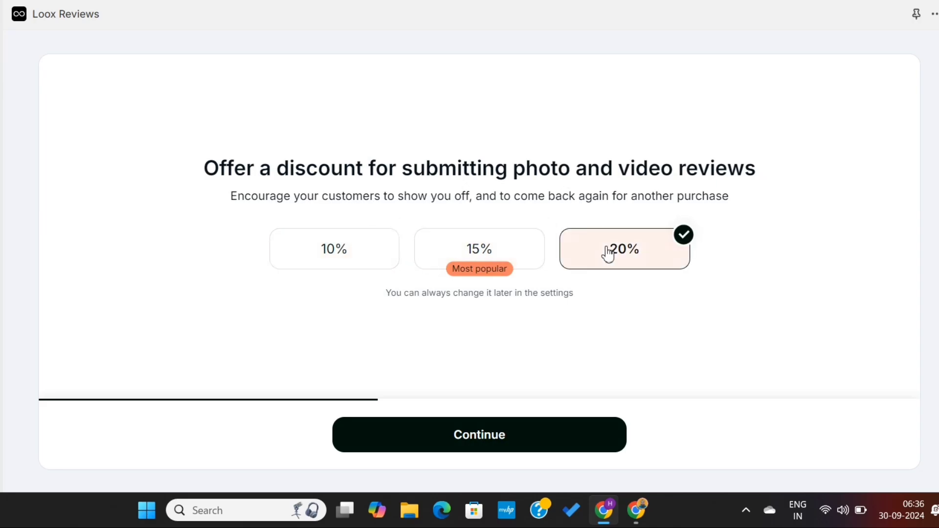
left_click(616, 250)
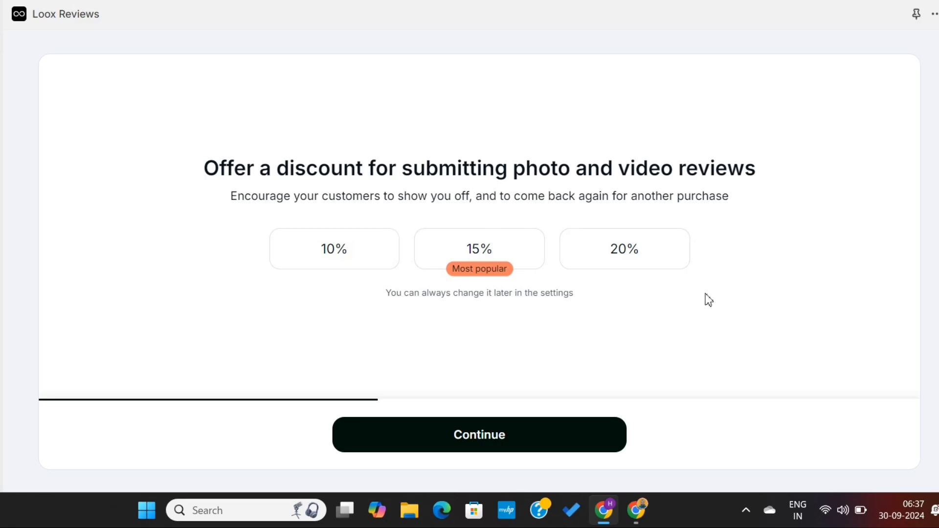
left_click(344, 267)
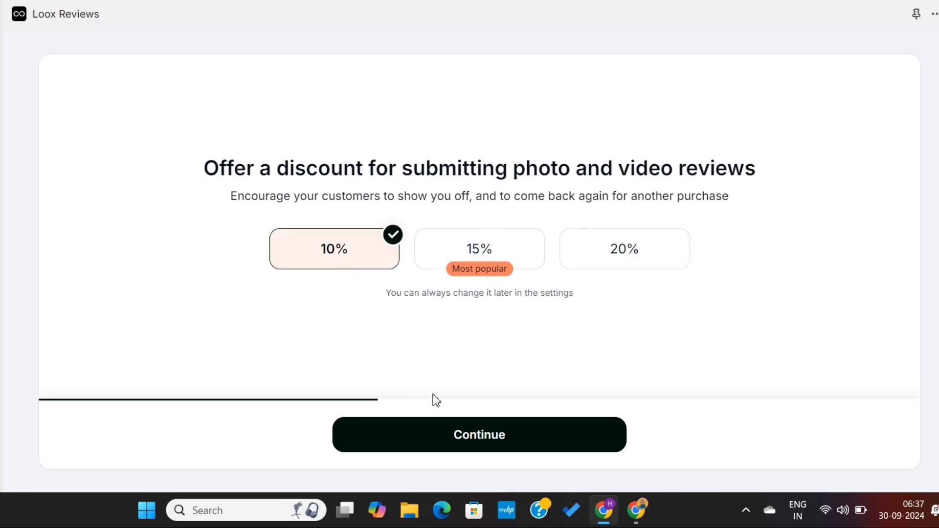
left_click(447, 434)
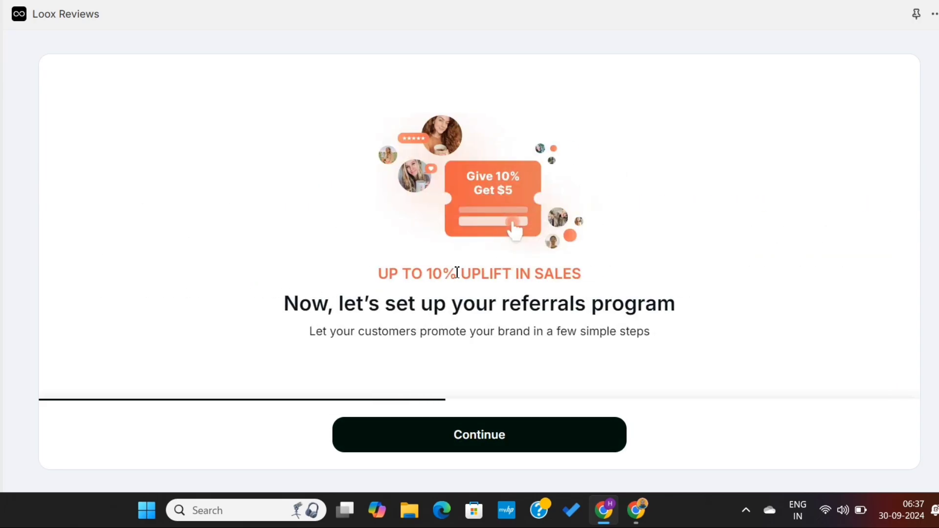
Keep the Post-Purchase referrals widget unchanged and switch off the Display Onsite Referrals widget.
triple_click(464, 304)
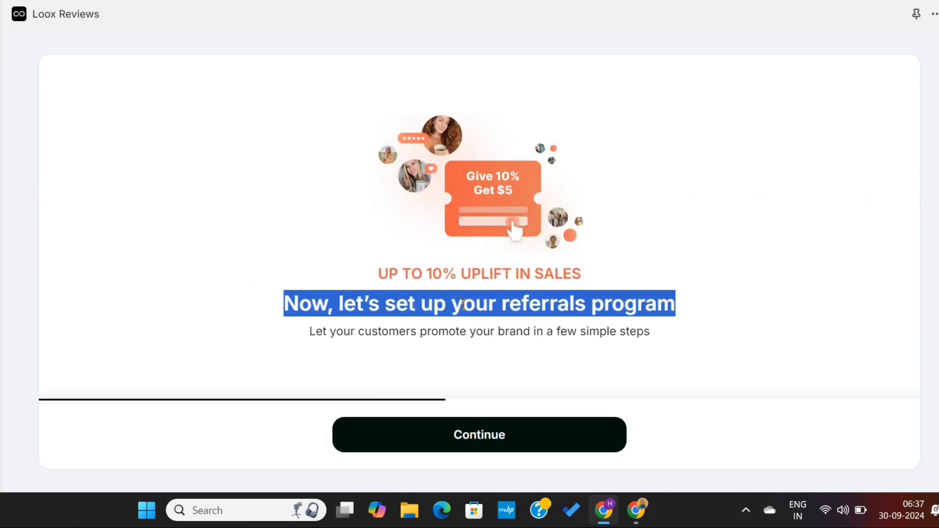
left_click(464, 306)
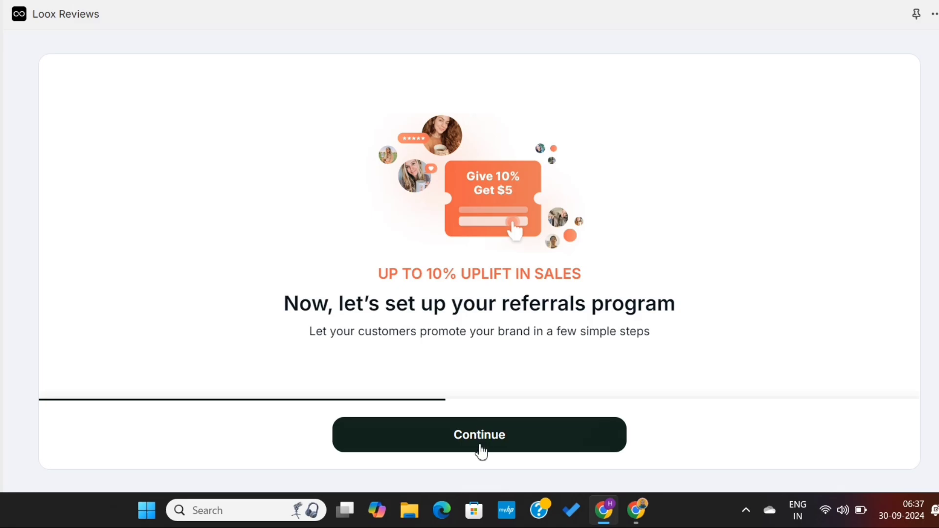
left_click(498, 444)
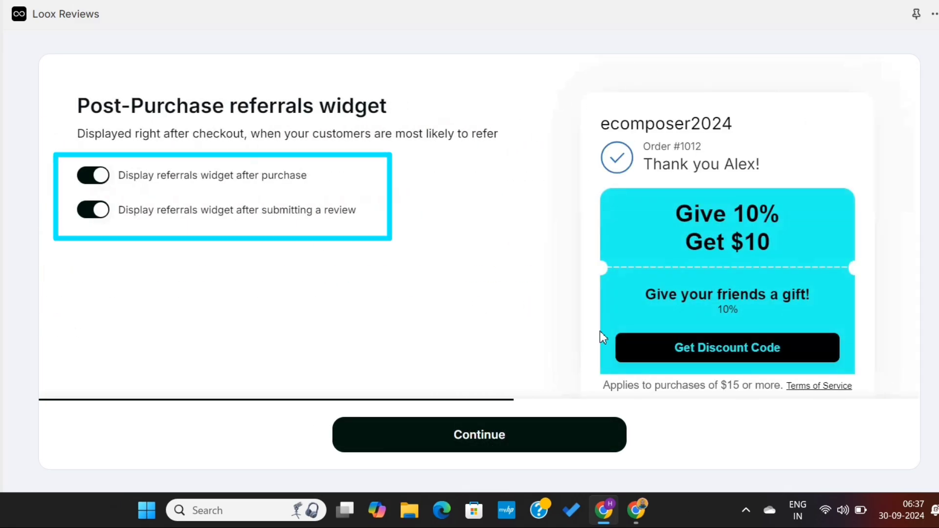
triple_click(273, 112)
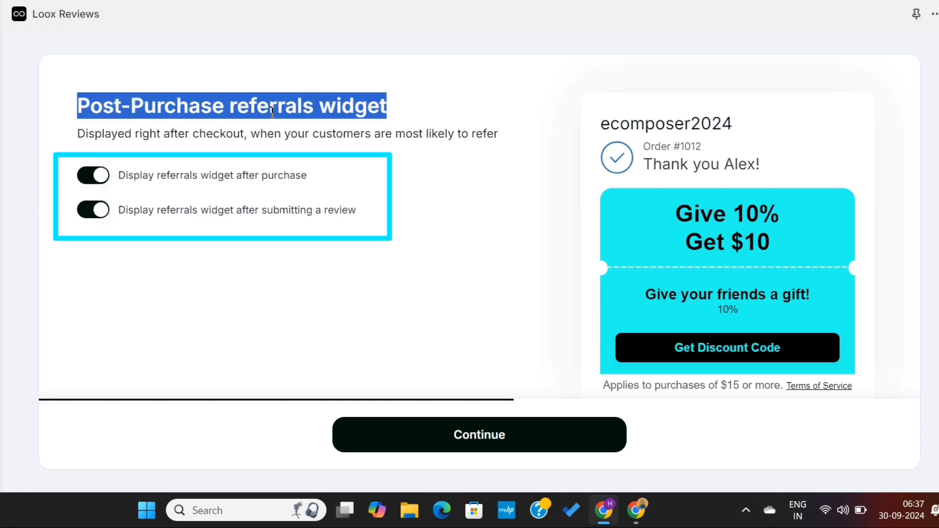
left_click(272, 112)
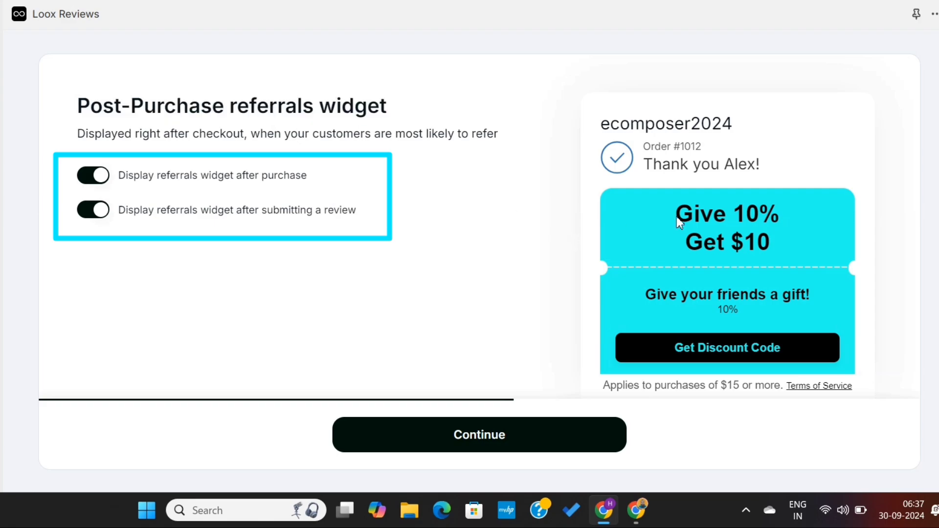
left_click_drag(676, 217, 814, 260)
left_click(820, 261)
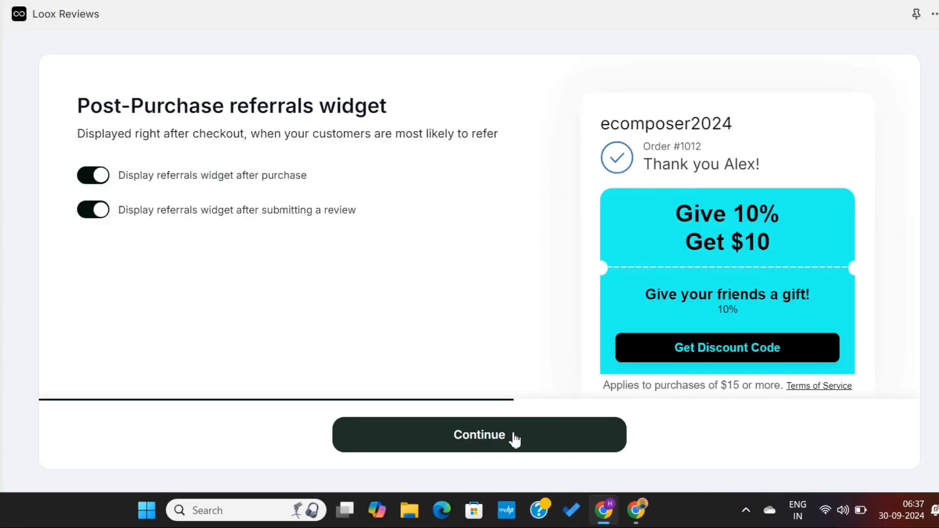
left_click(512, 438)
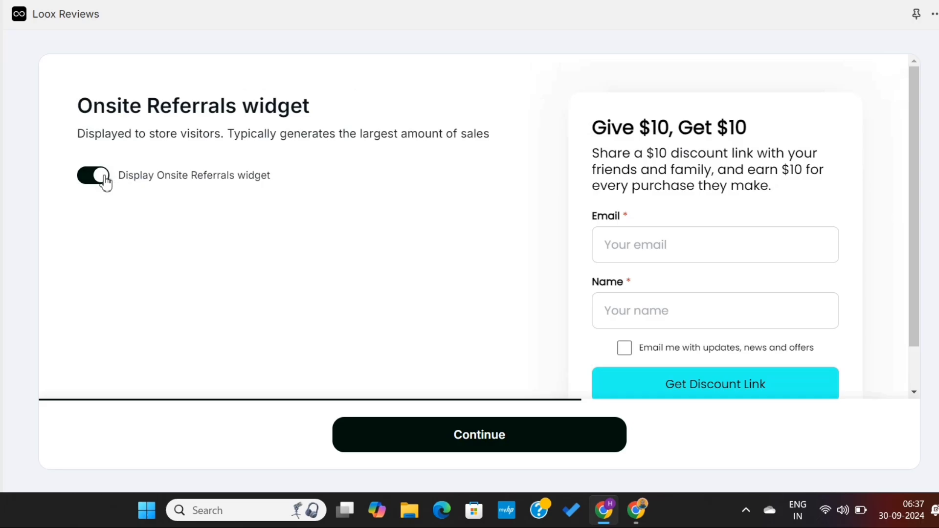
left_click(103, 182)
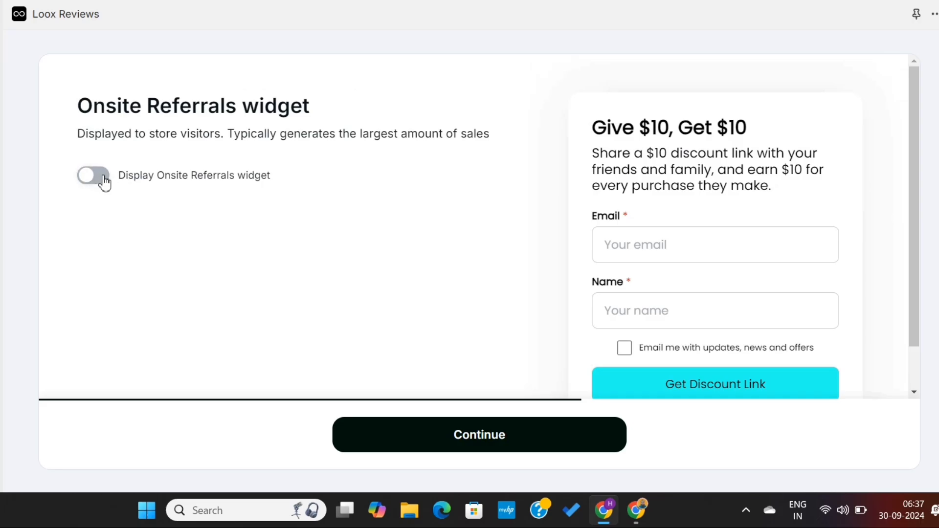
left_click(451, 446)
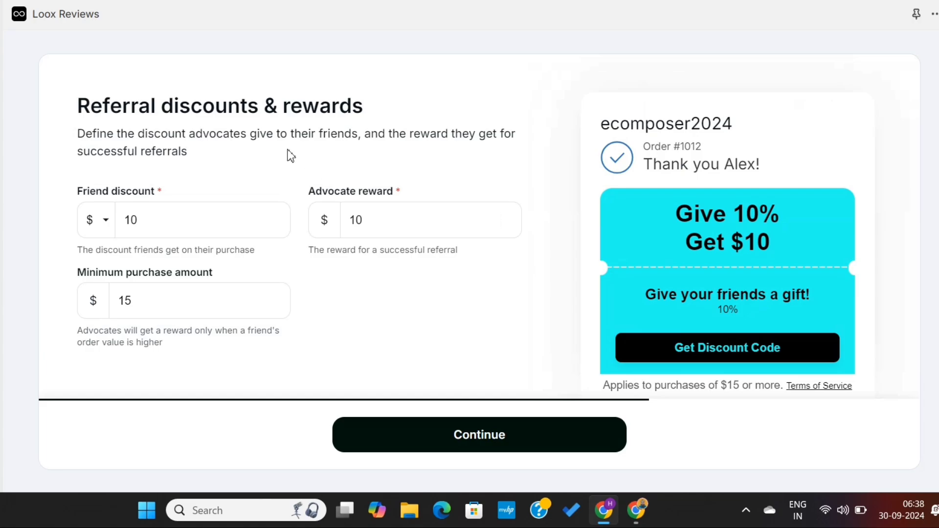
Leave the friend discount and advocate reward at $10 and raise the minimum purchase to $35.
triple_click(182, 137)
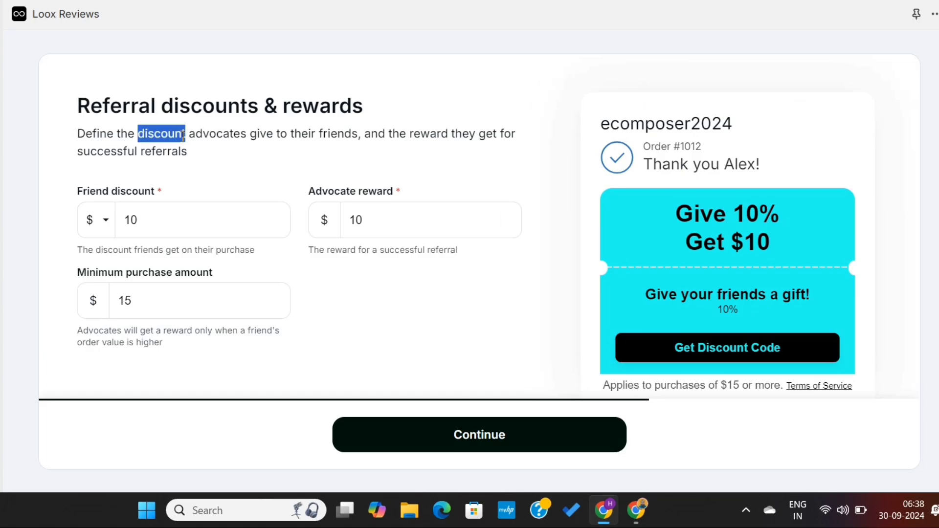
left_click(248, 137)
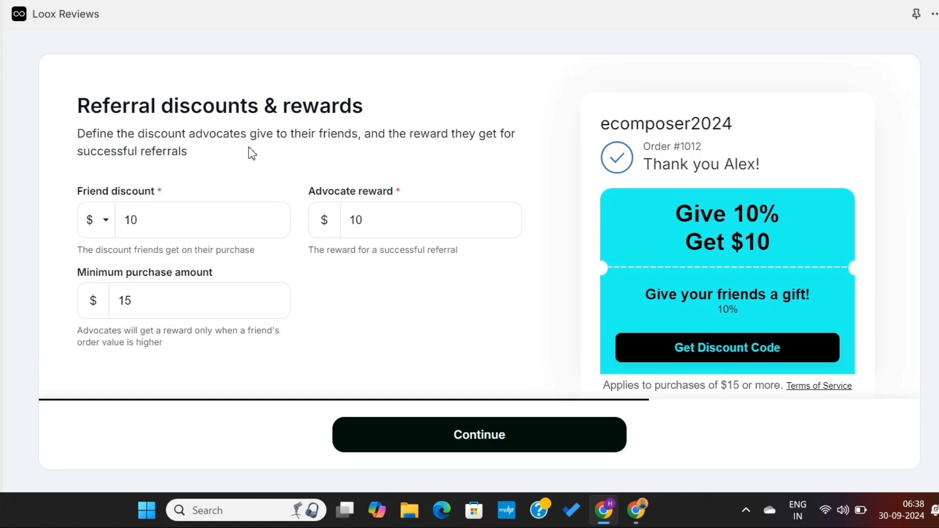
left_click_drag(126, 221, 163, 221)
left_click(163, 221)
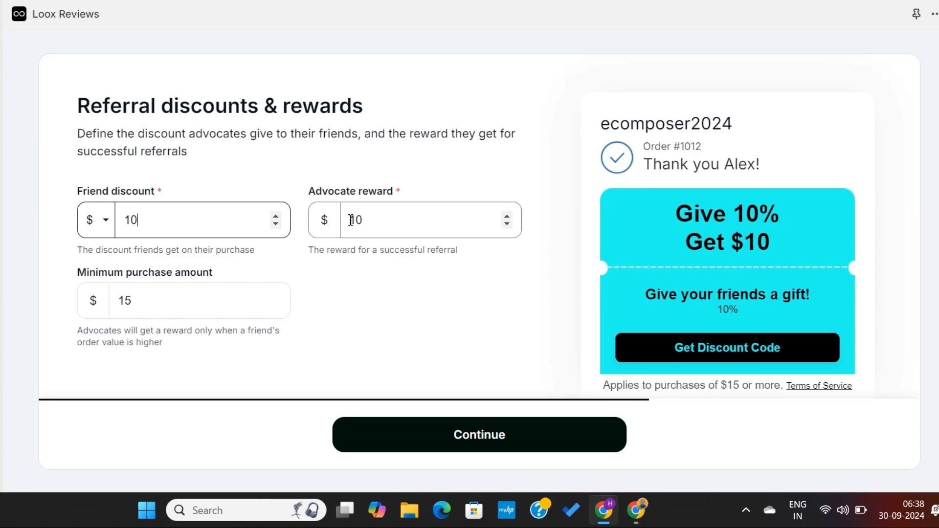
left_click_drag(351, 220, 423, 219)
left_click(423, 219)
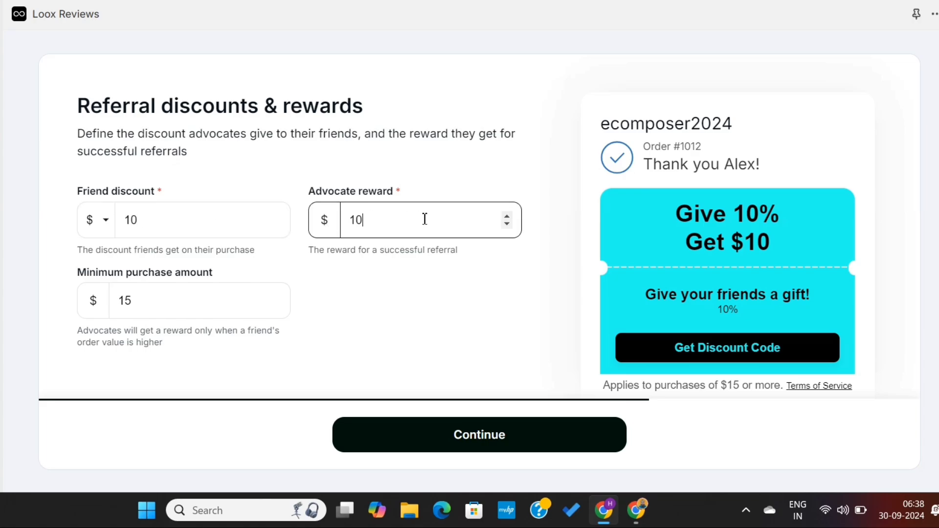
left_click_drag(136, 301, 115, 304)
left_click(171, 303)
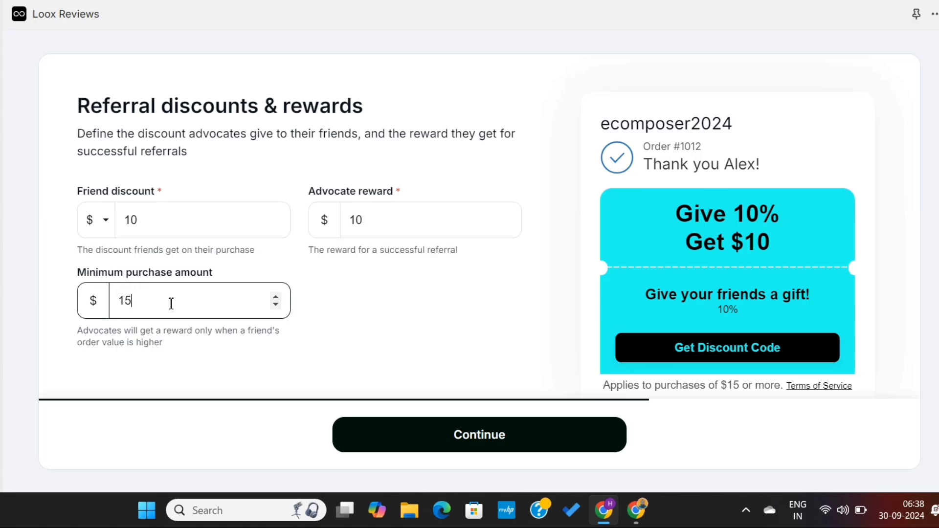
left_click(277, 297)
left_click(276, 297)
left_click(276, 297)
left_click(277, 297)
left_click(276, 298)
left_click(277, 297)
left_click(277, 297)
left_click(277, 297)
left_click(277, 297)
left_click(277, 297)
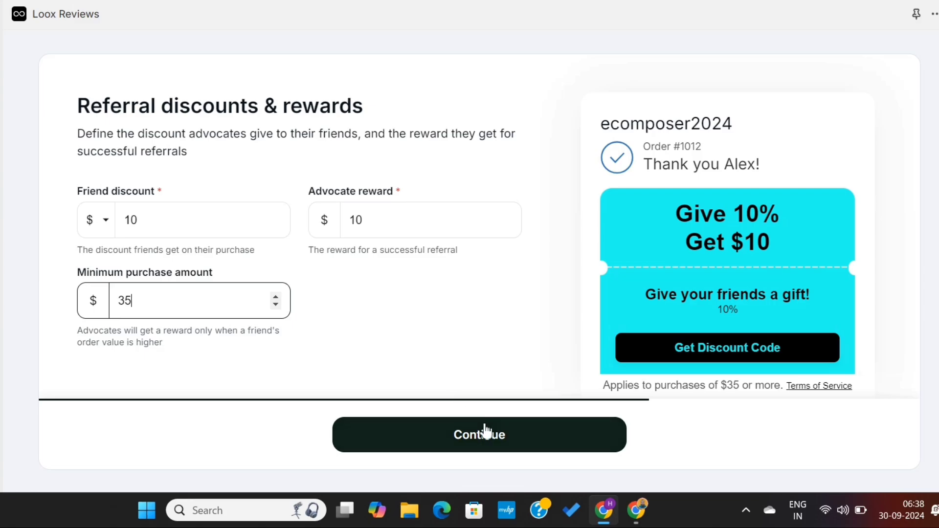
left_click(498, 441)
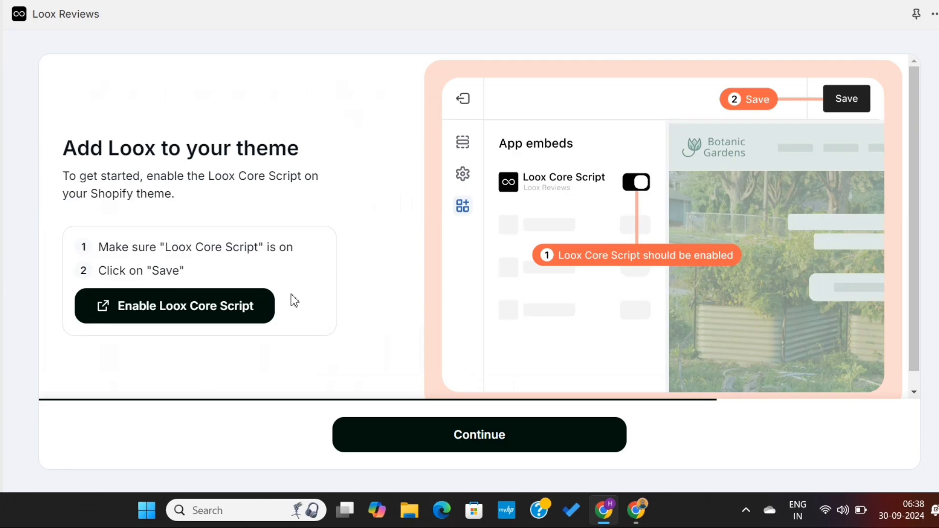
Enable the Loox Core Script app embed in the theme editor and save the theme.
left_click(202, 314)
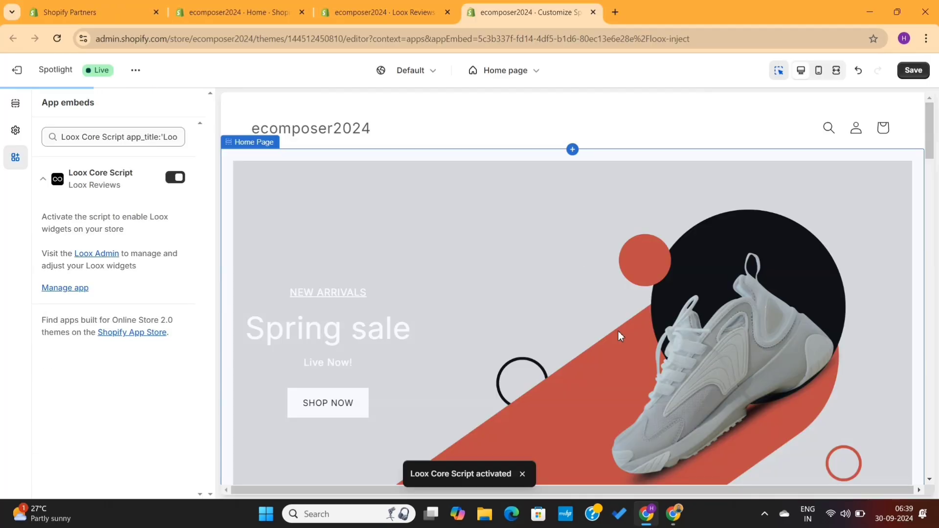
scroll(618, 331, "down", 10)
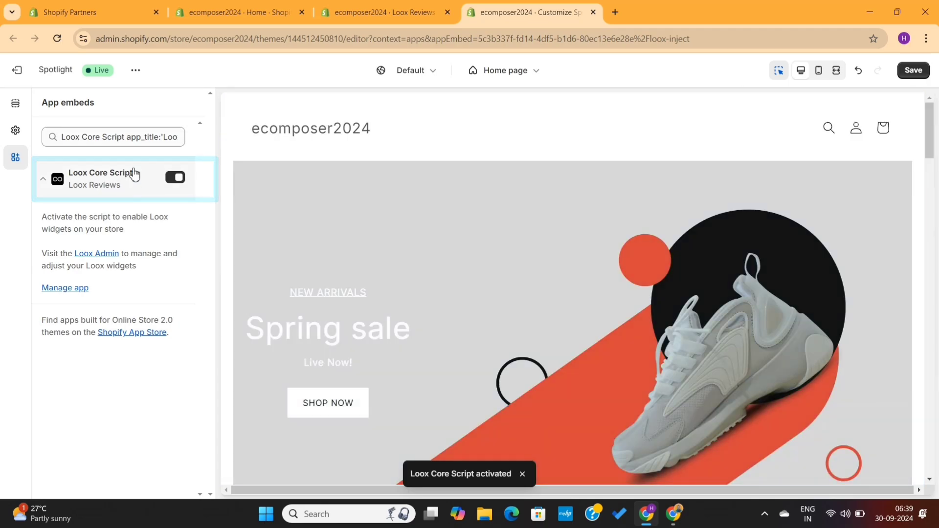
left_click(912, 73)
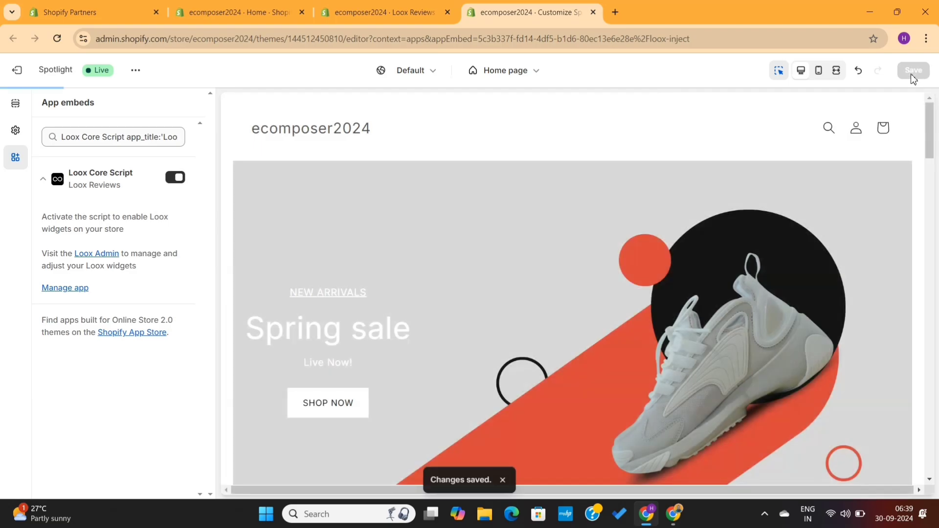
left_click(593, 12)
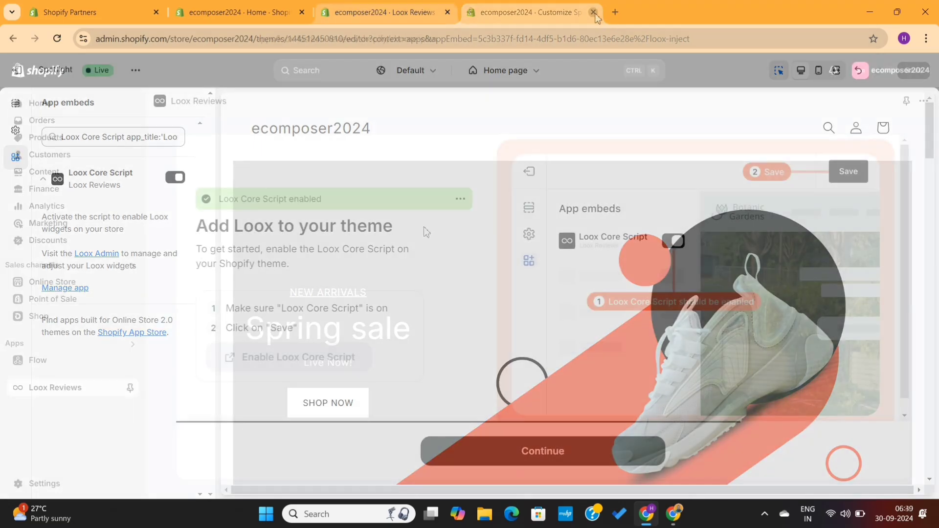
Advance to the Product Reviews Widget step and launch the theme editor to add it.
left_click(505, 452)
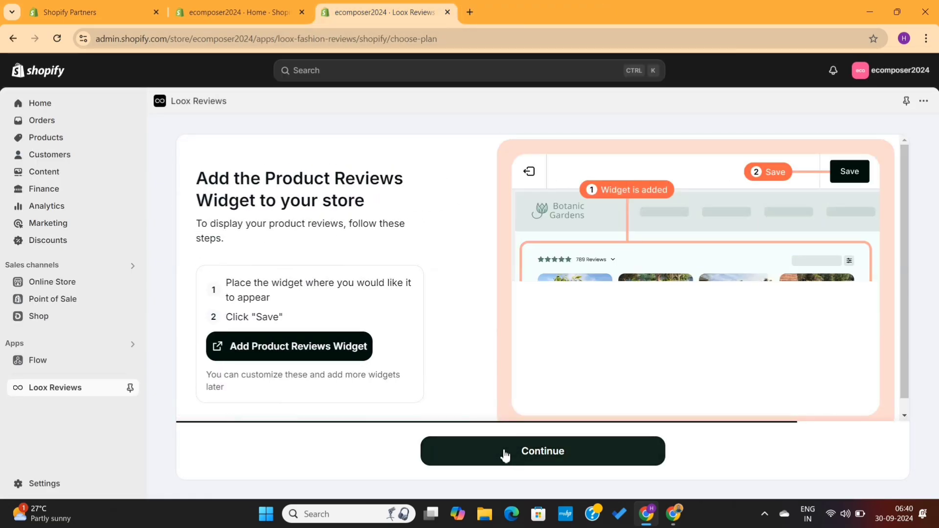
left_click_drag(370, 207, 192, 187)
left_click(326, 196)
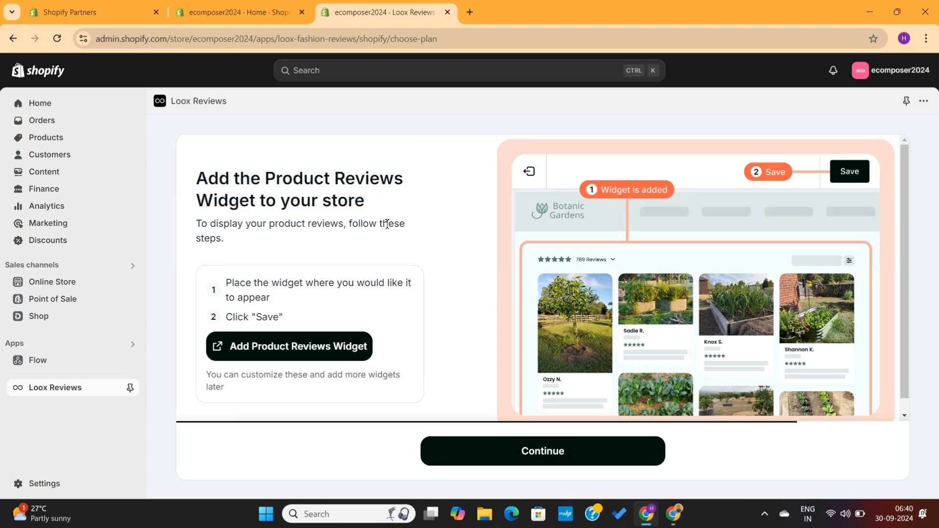
scroll(671, 301, "down", 1)
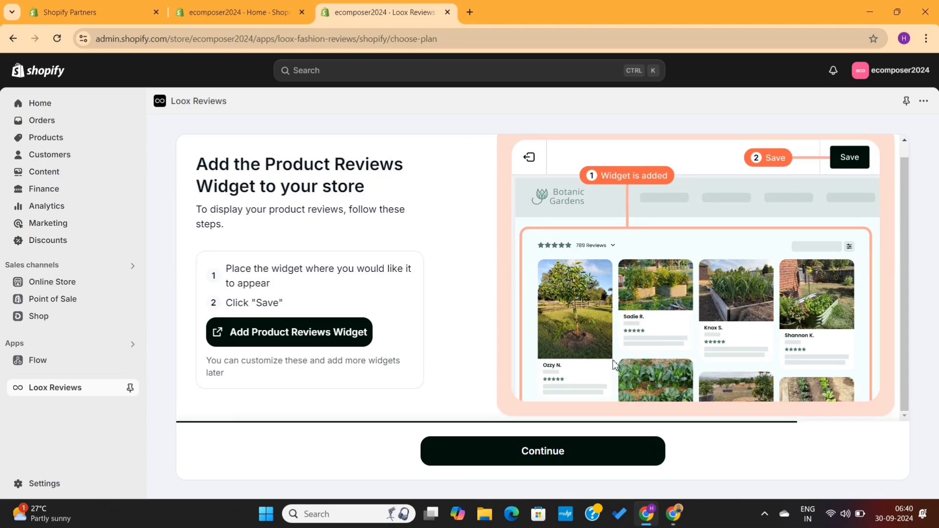
left_click(355, 331)
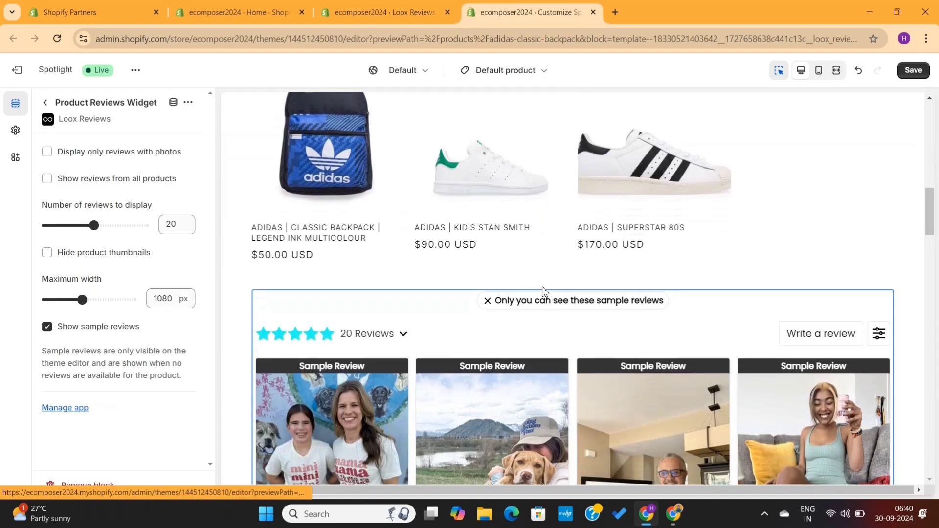
Set the reviews widget to show 15 reviews at a 920 px maximum width.
scroll(622, 358, "down", 3)
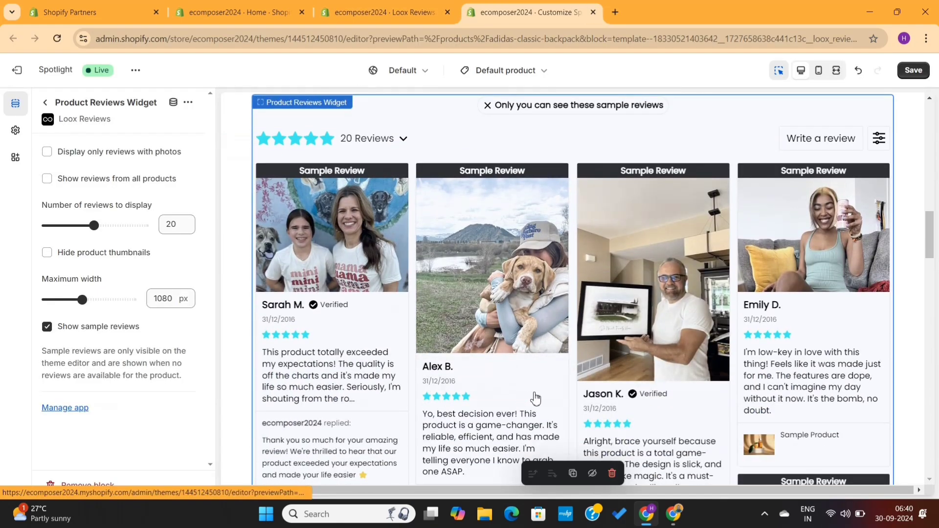
scroll(535, 398, "down", 3)
scroll(606, 260, "down", 7)
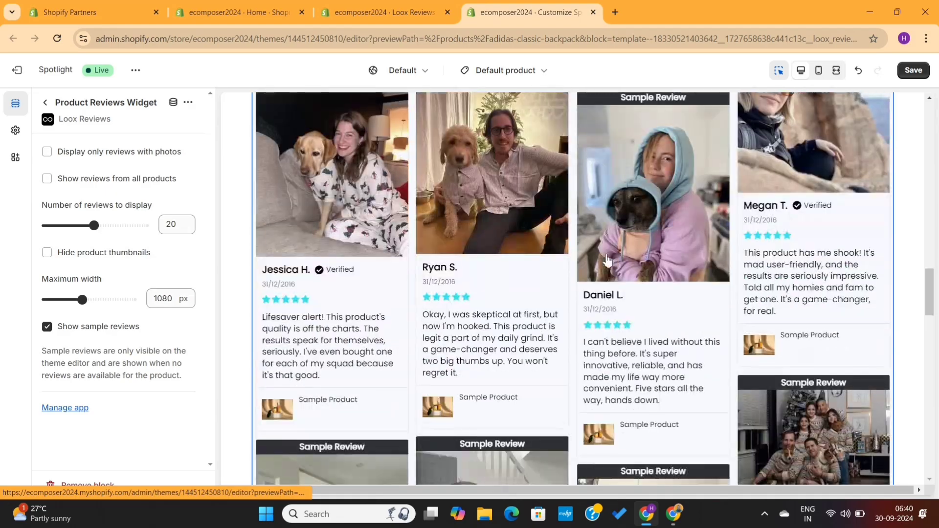
scroll(606, 259, "down", 12)
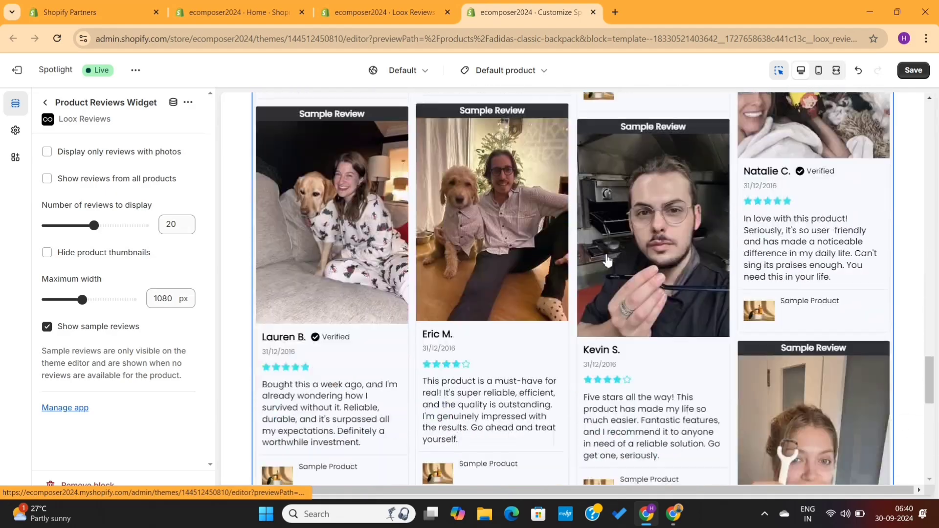
scroll(607, 260, "down", 12)
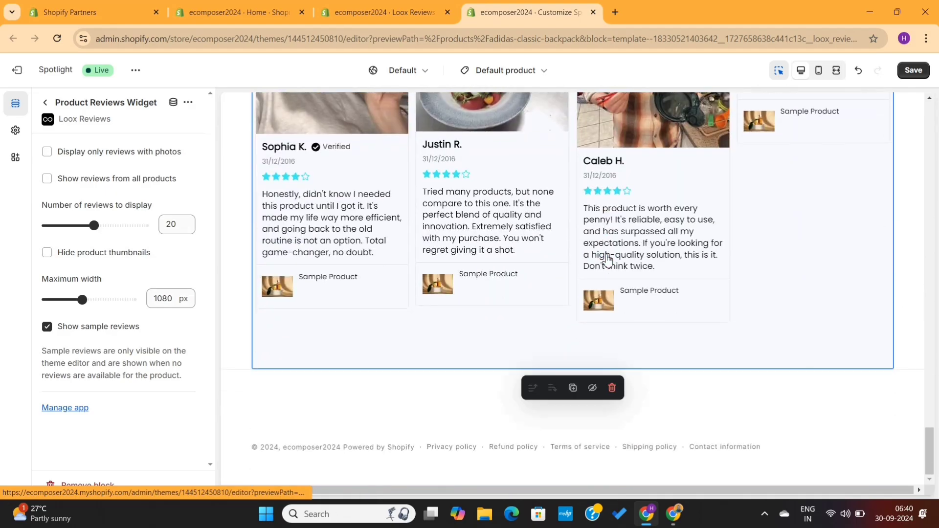
scroll(606, 259, "up", 10)
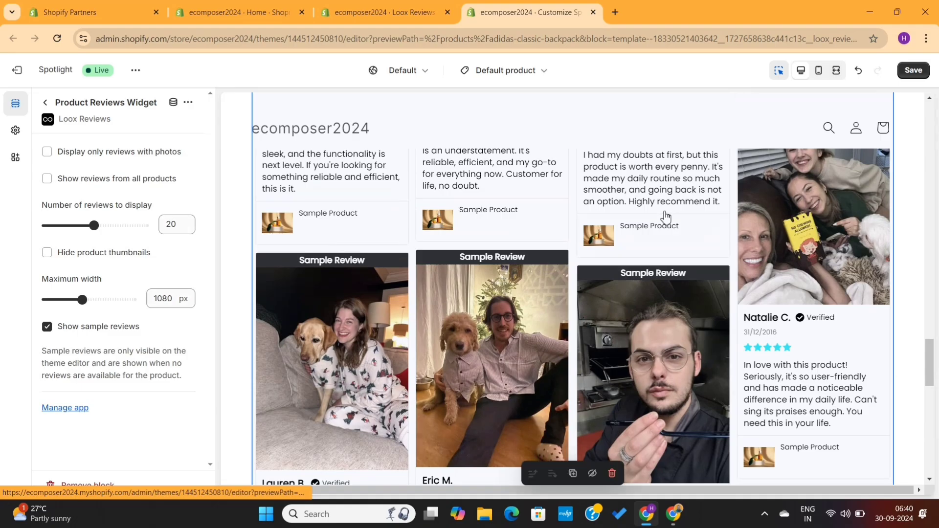
scroll(665, 215, "up", 8)
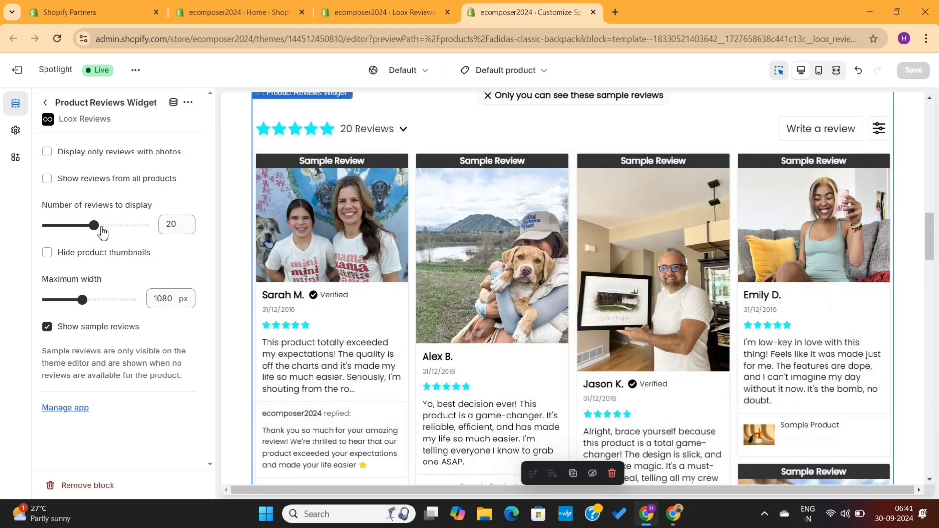
left_click_drag(102, 233, 75, 231)
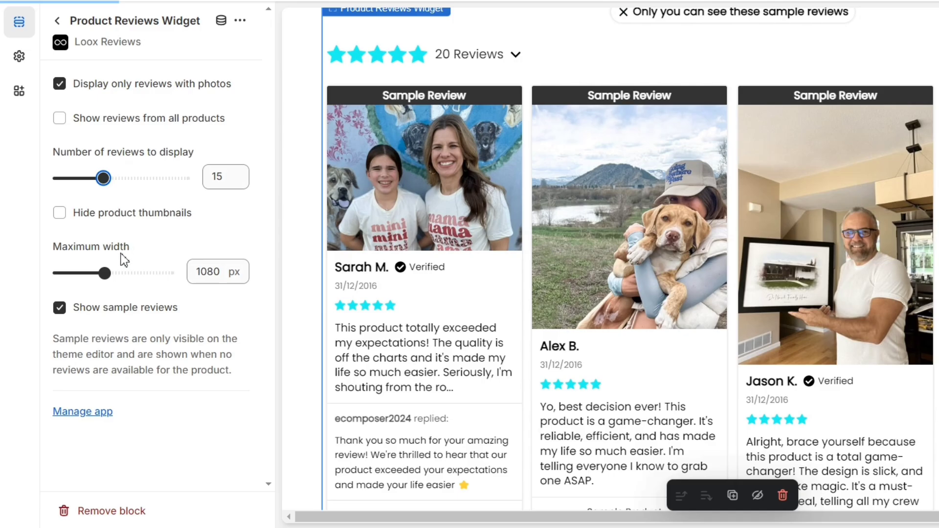
left_click_drag(104, 272, 94, 274)
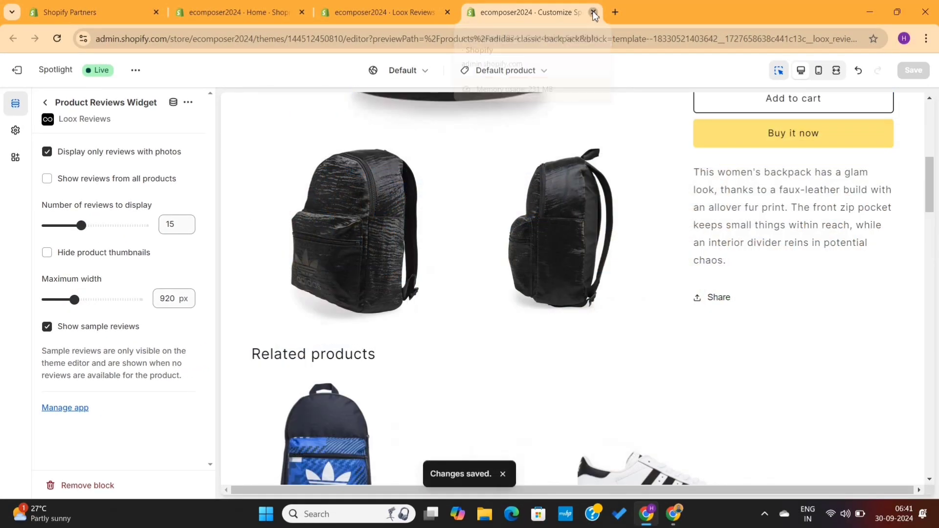
left_click(593, 12)
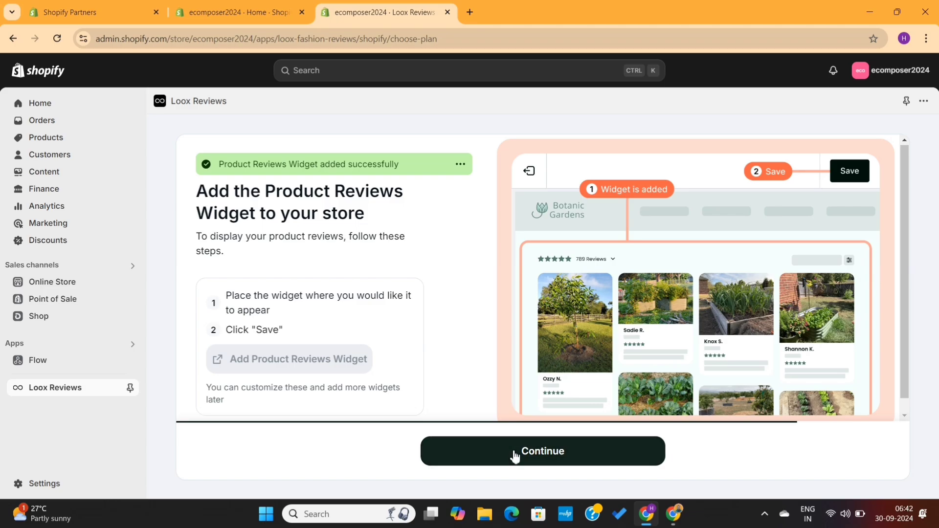
Add the Star Rating Widget, place it just below the product title, and save the theme.
left_click(515, 454)
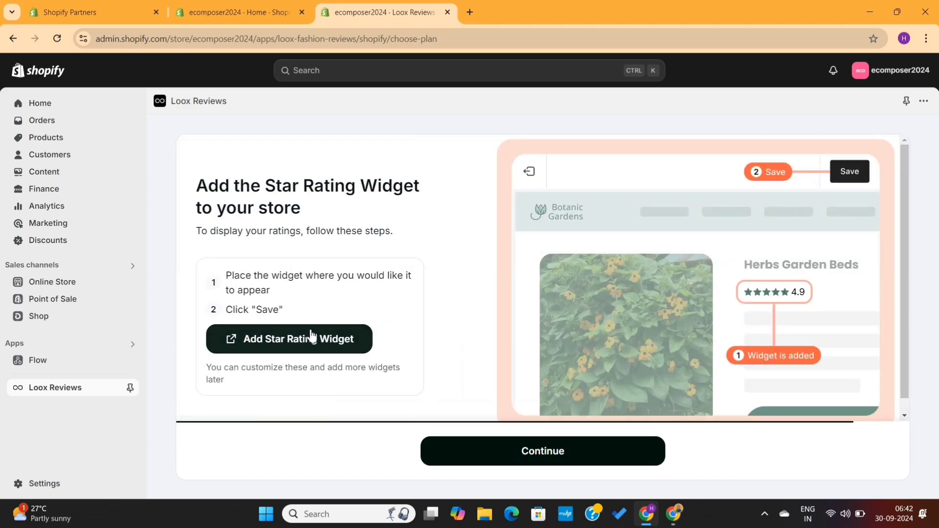
left_click(314, 353)
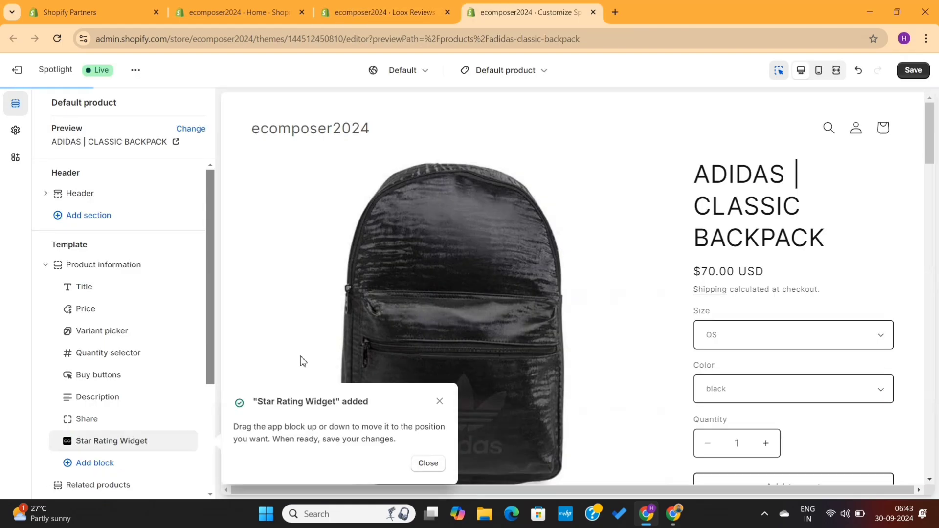
left_click(427, 464)
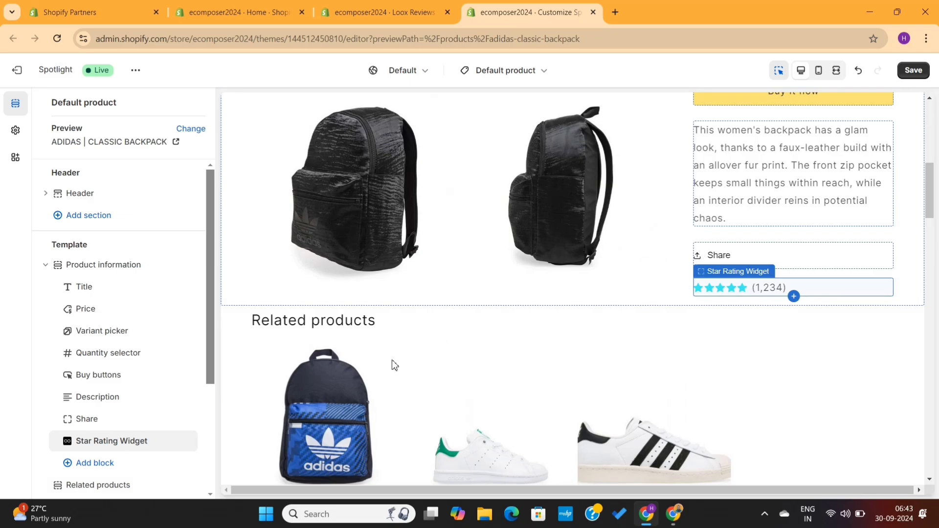
left_click_drag(126, 448, 115, 322)
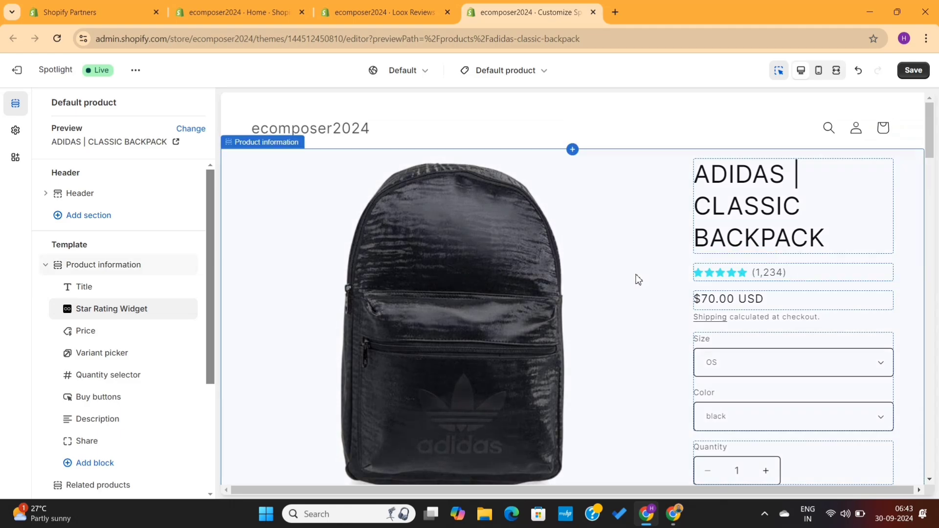
left_click(925, 72)
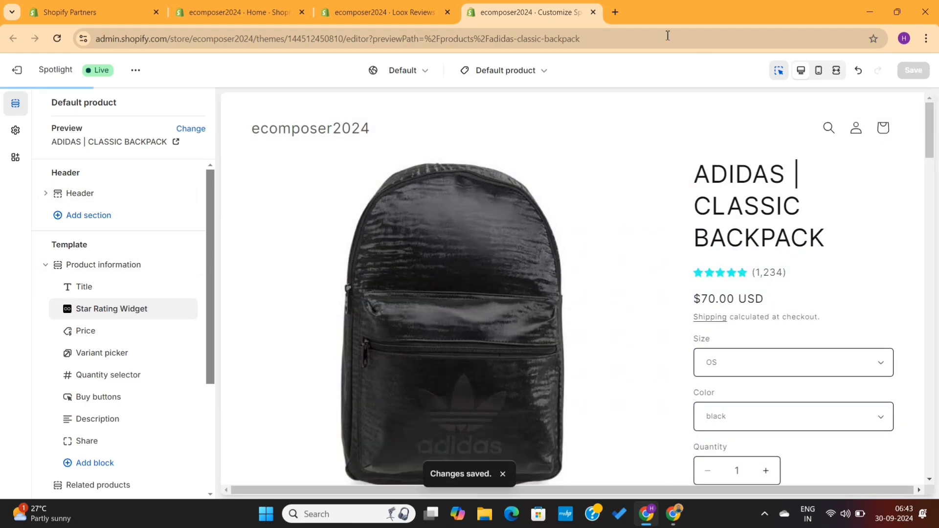
left_click(594, 12)
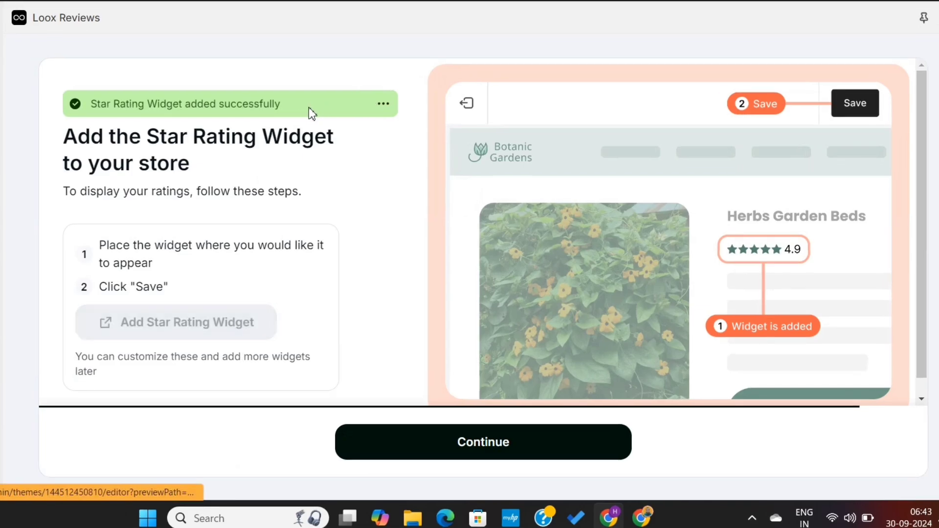
Complete onboarding at the You're all set! screen and enter the Loox admin dashboard.
left_click(435, 441)
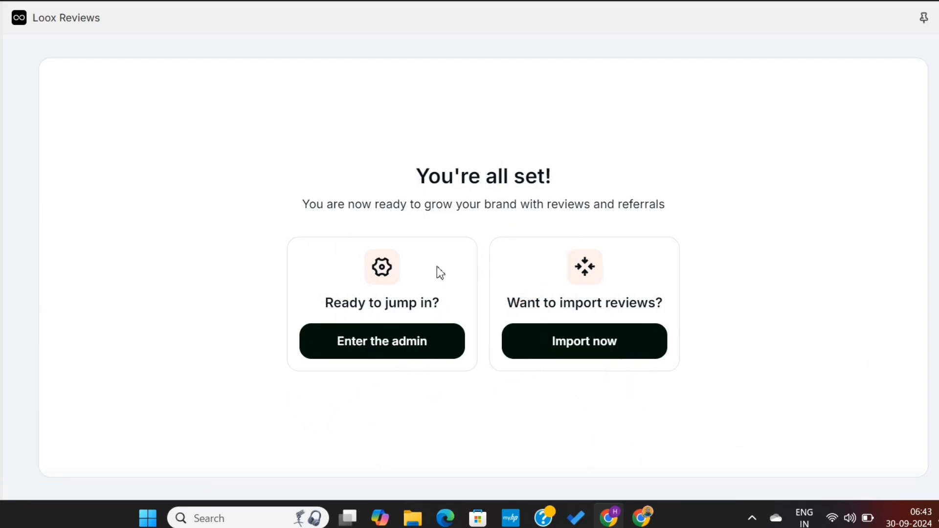
triple_click(504, 203)
left_click(505, 203)
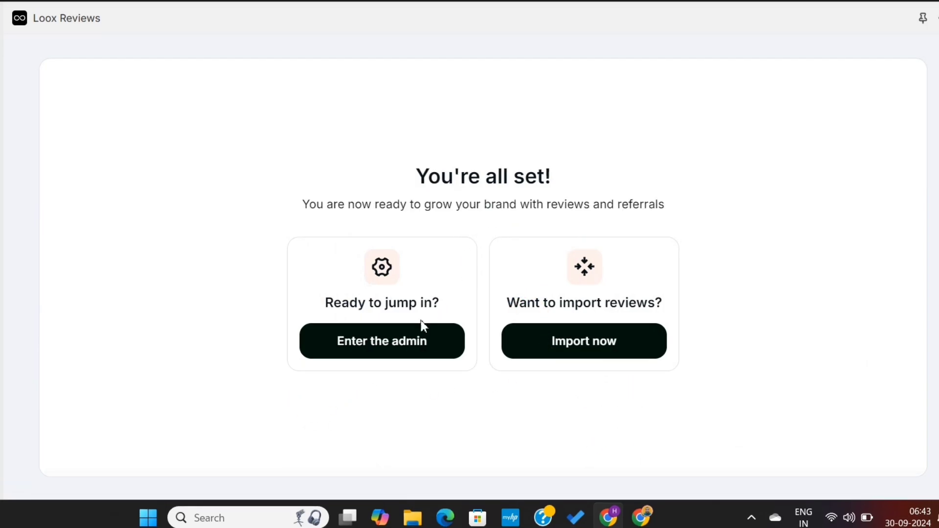
left_click(405, 356)
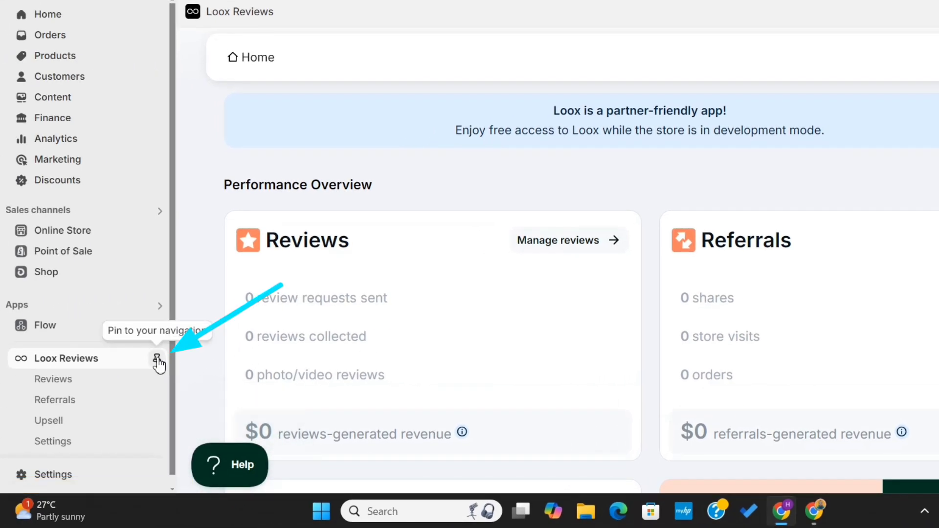
Pin Loox Reviews to the Shopify admin sidebar and scroll its dashboard.
left_click(157, 360)
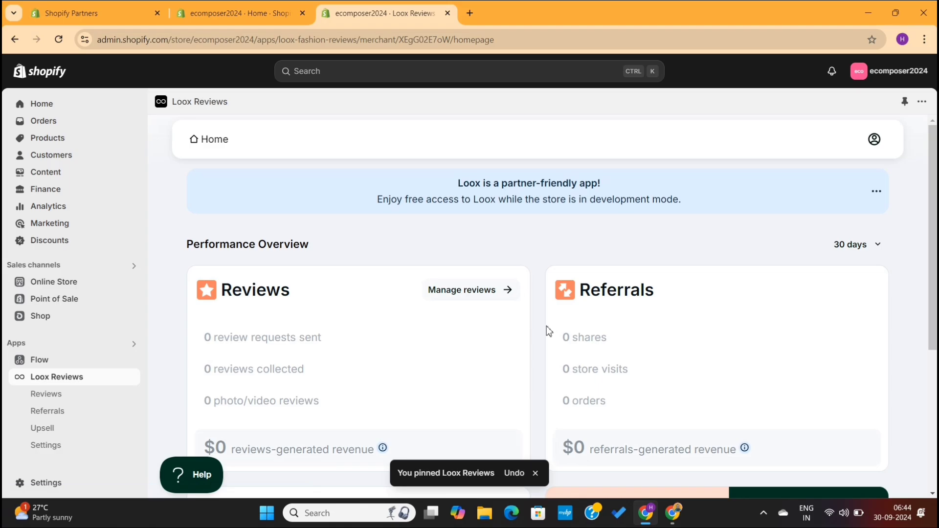
scroll(648, 289, "down", 5)
scroll(547, 326, "up", 5)
scroll(547, 326, "down", 2)
Highlight the Reviews, Referrals and Upsells headings on the Loox dashboard.
double_click(310, 196)
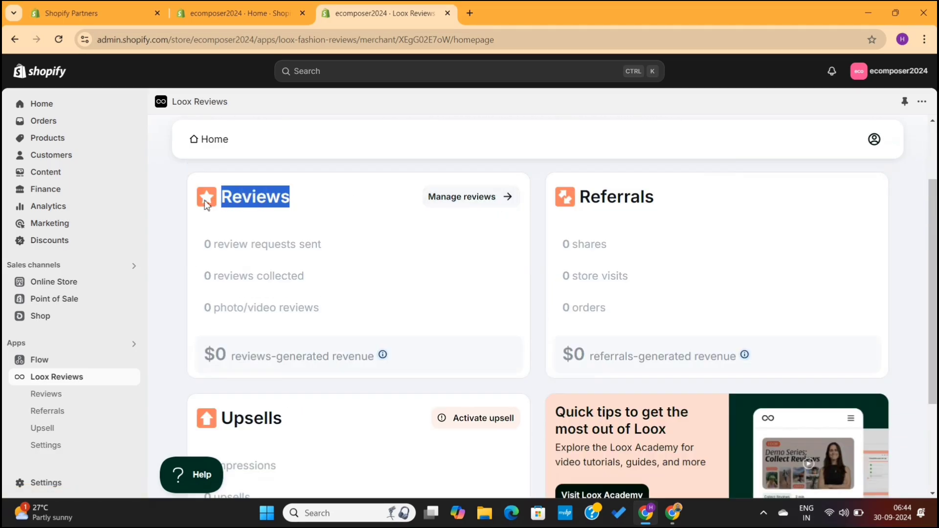
left_click(322, 205)
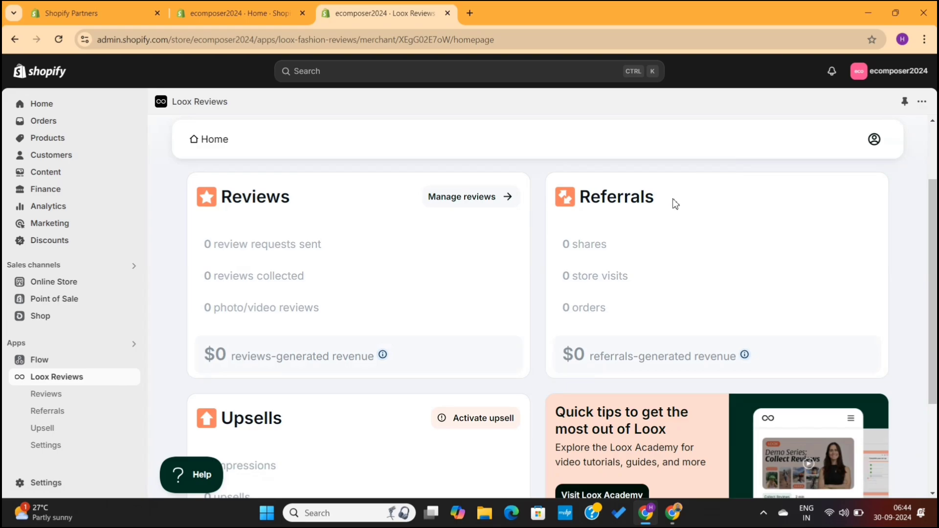
left_click_drag(673, 200, 587, 201)
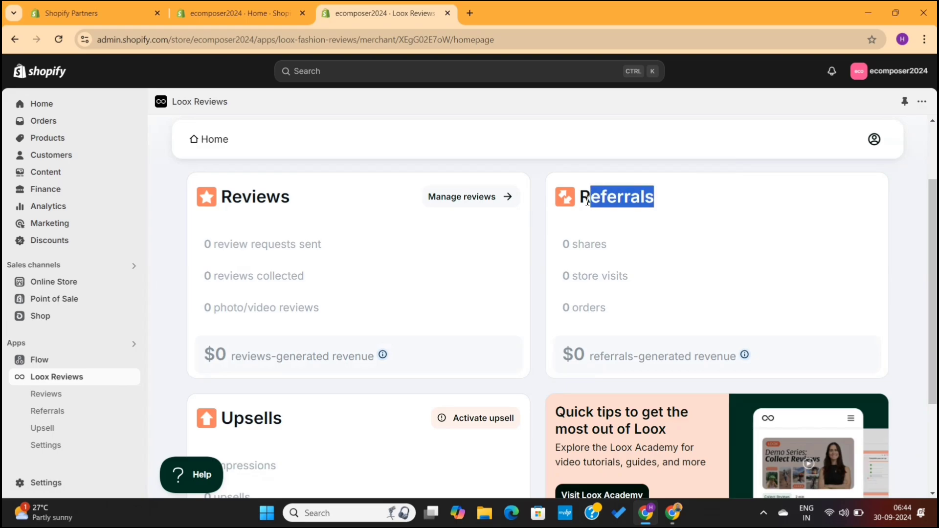
left_click(564, 210)
scroll(491, 288, "down", 3)
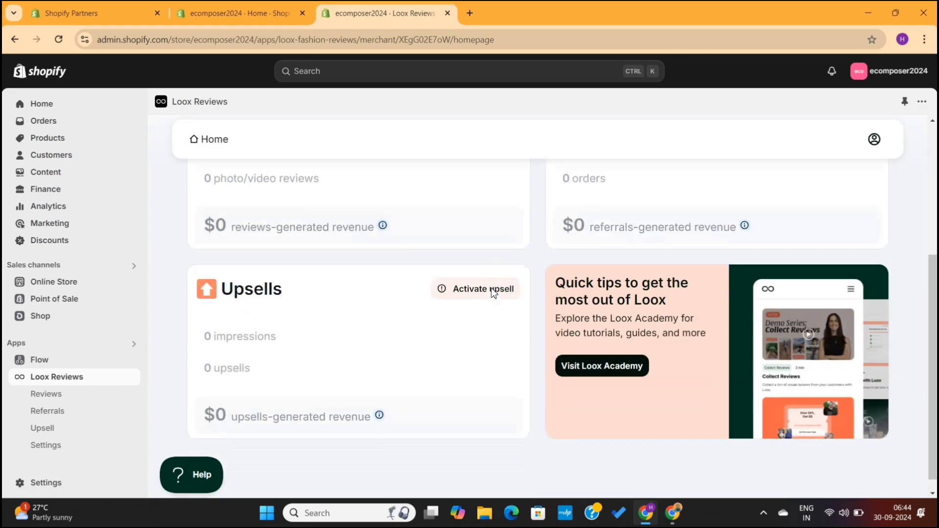
left_click_drag(319, 273, 215, 275)
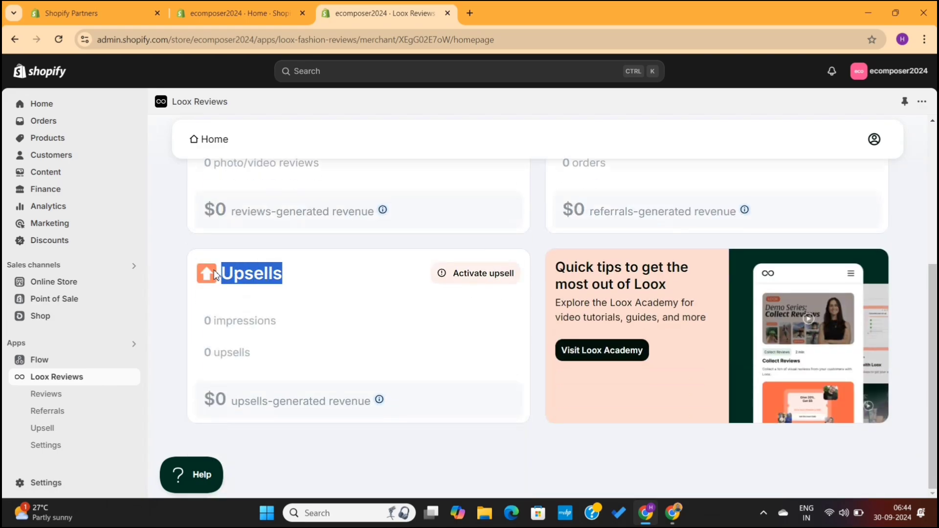
left_click(339, 271)
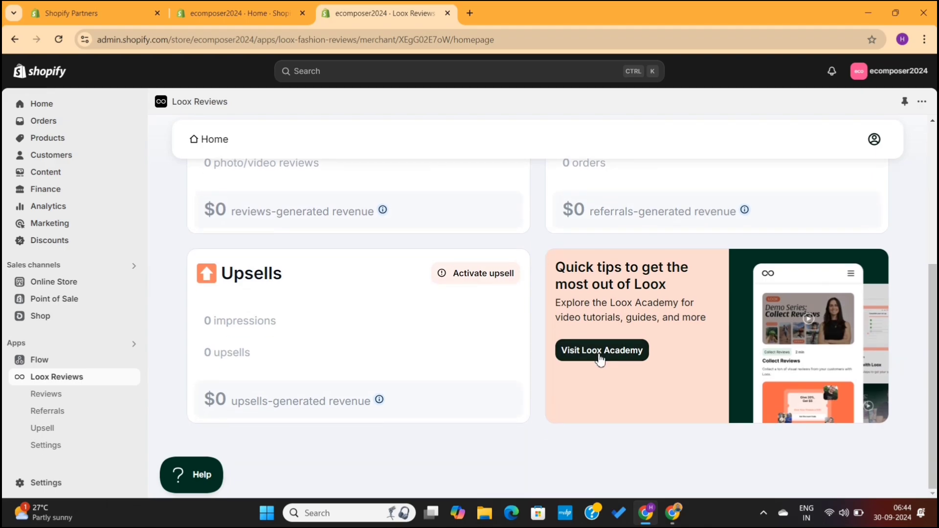
left_click(600, 359)
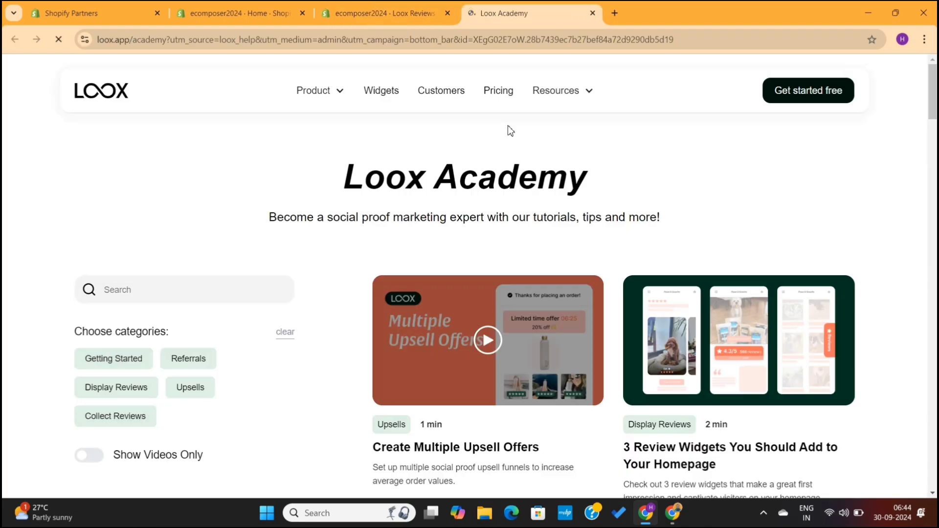
scroll(611, 274, "down", 15)
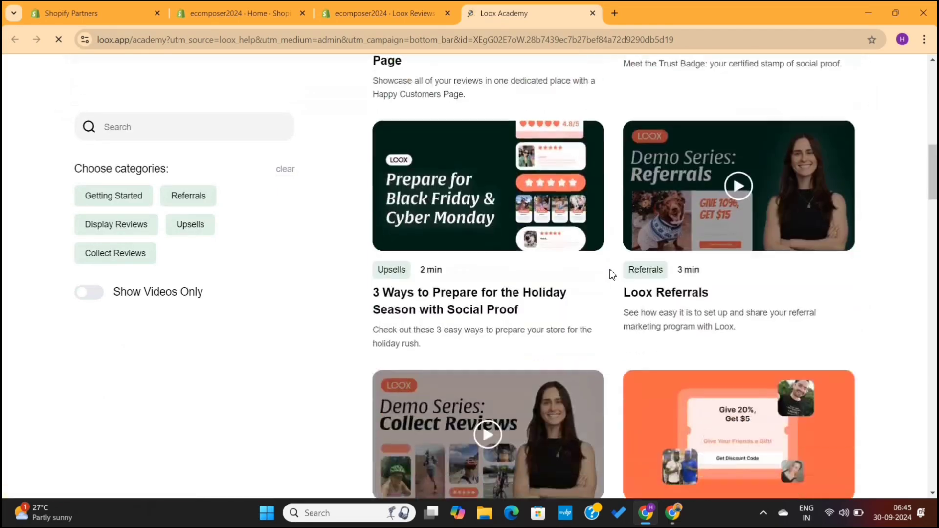
scroll(614, 275, "down", 1)
scroll(618, 273, "down", 15)
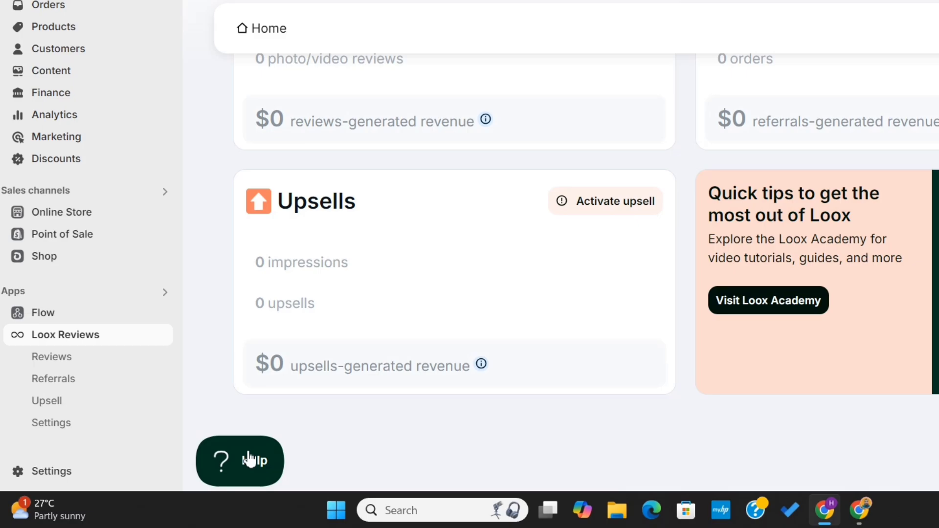
left_click(250, 460)
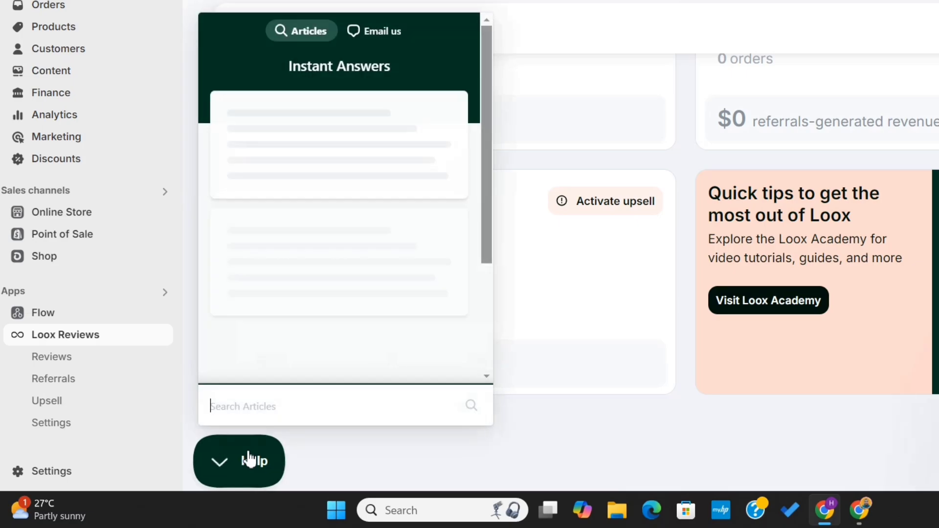
scroll(341, 298, "down", 5)
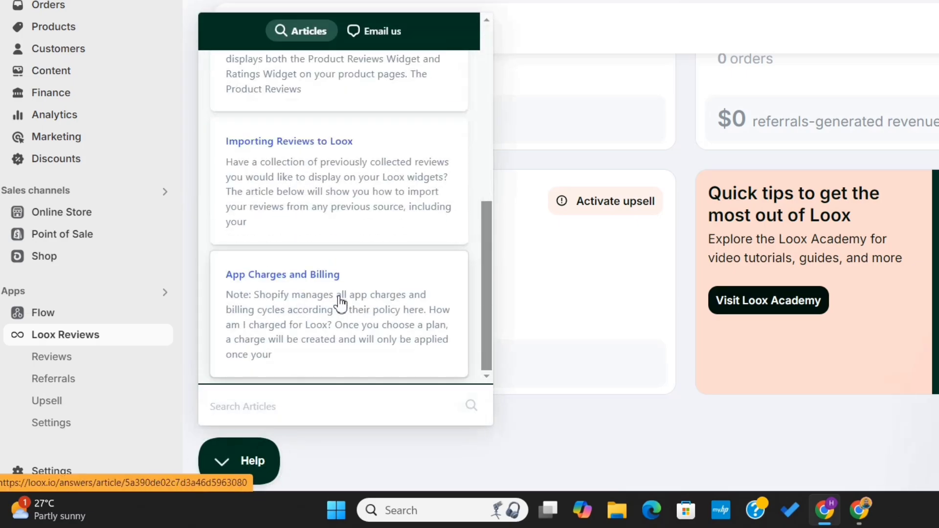
left_click(246, 460)
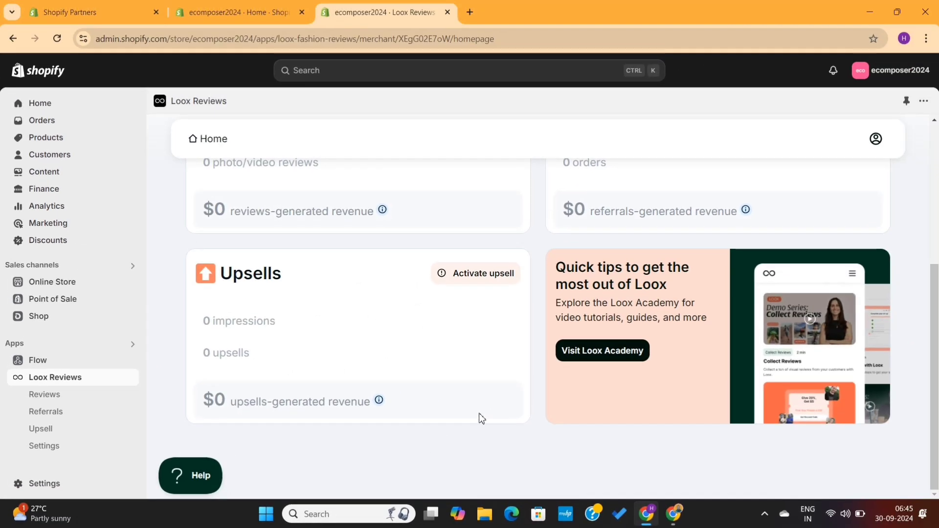
scroll(613, 389, "up", 3)
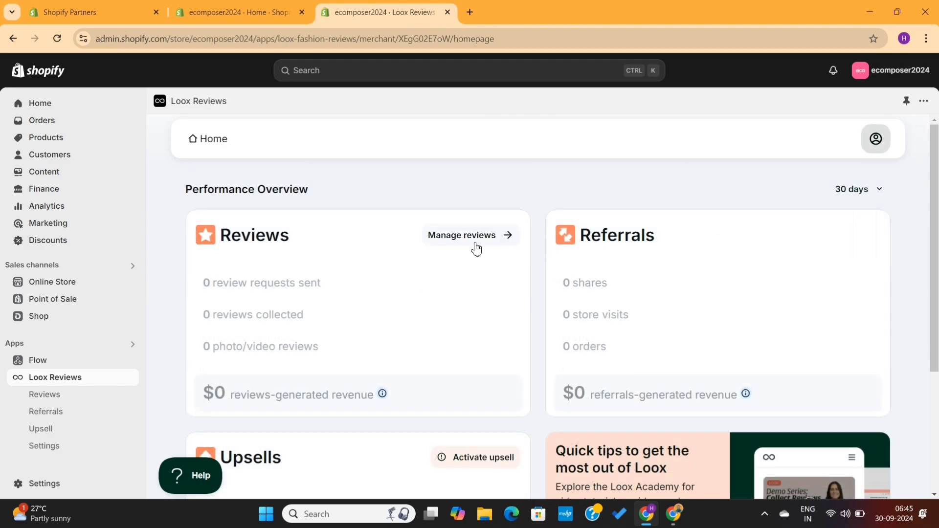
Open Manage reviews, note the No reviews yet message, and go to Import reviews.
left_click(470, 241)
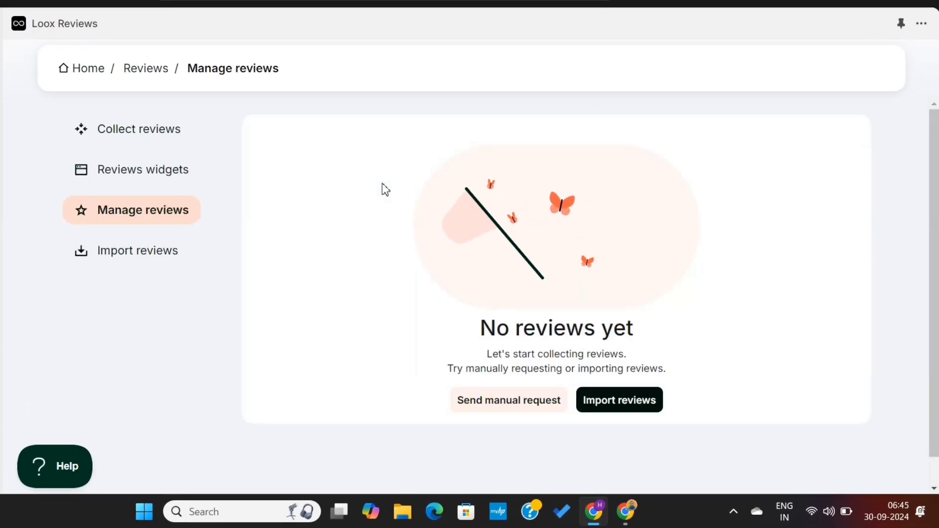
left_click_drag(441, 311, 737, 328)
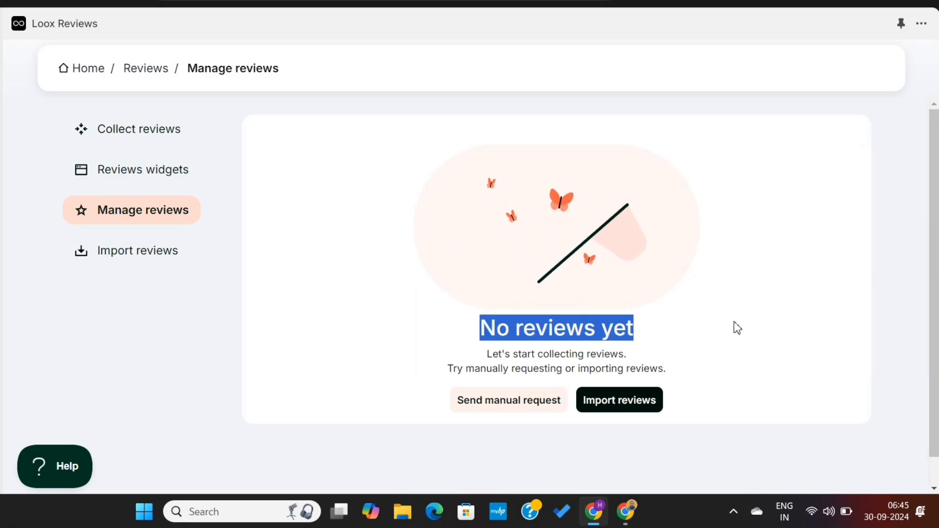
left_click(736, 328)
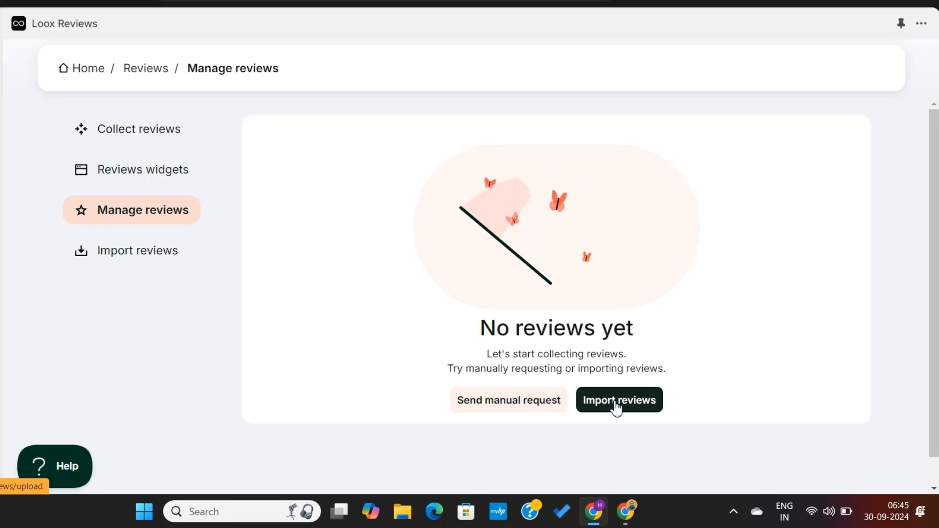
left_click(616, 408)
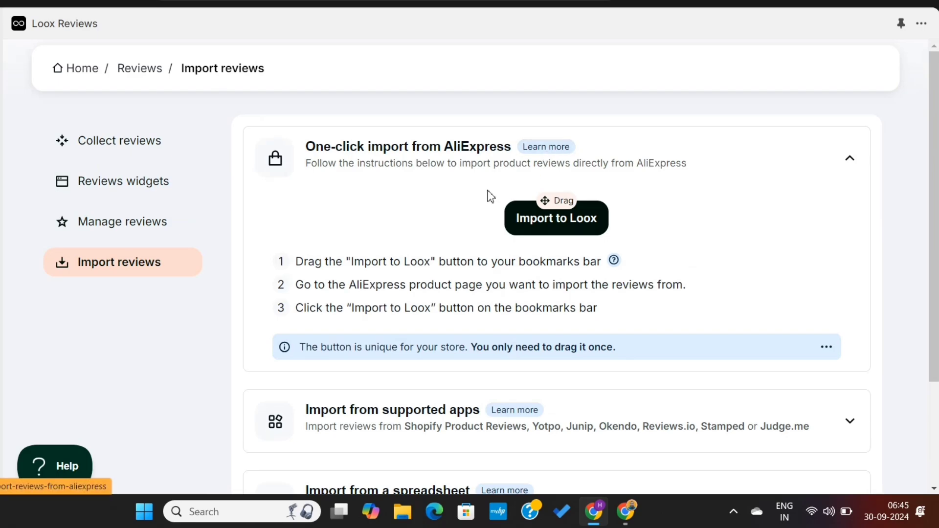
Collapse AliExpress import, pick Stampeded under supported apps, then expand spreadsheet import instructions.
left_click(850, 160)
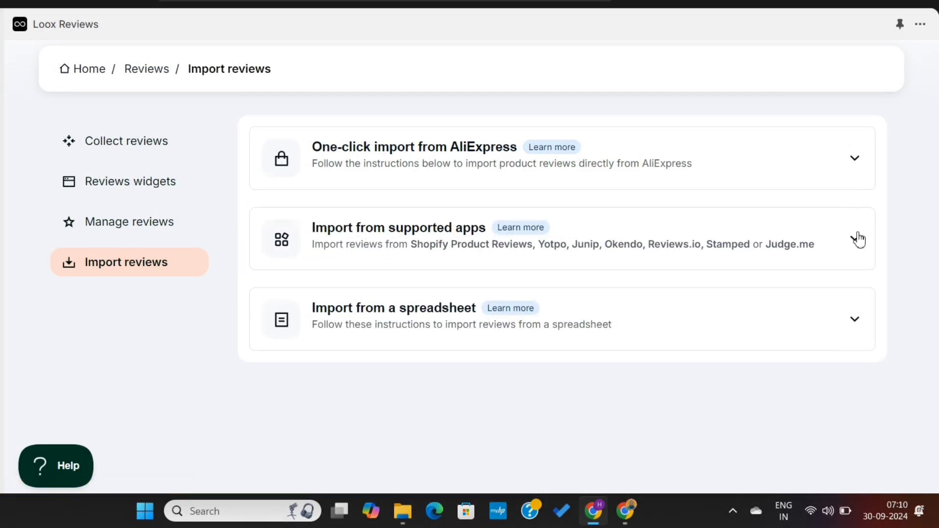
left_click(856, 239)
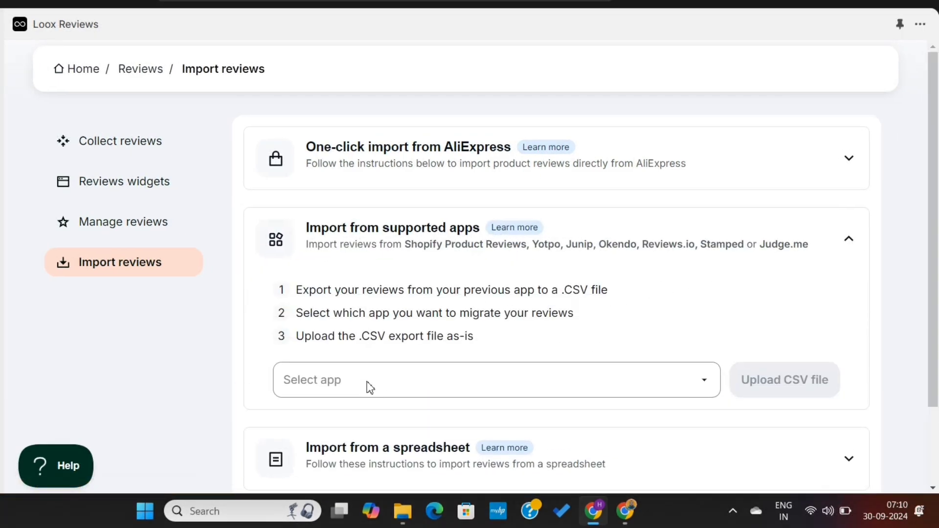
left_click(370, 388)
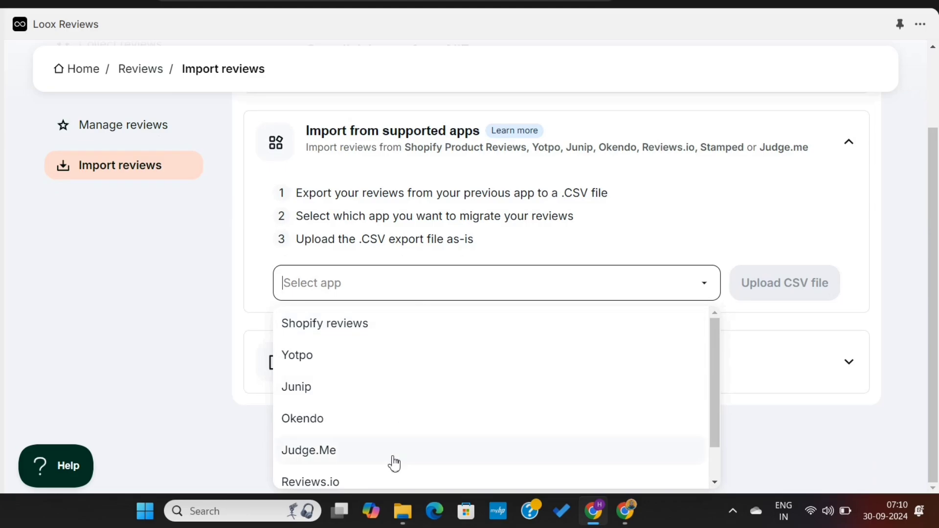
scroll(394, 463, "down", 1)
left_click(374, 484)
left_click(848, 142)
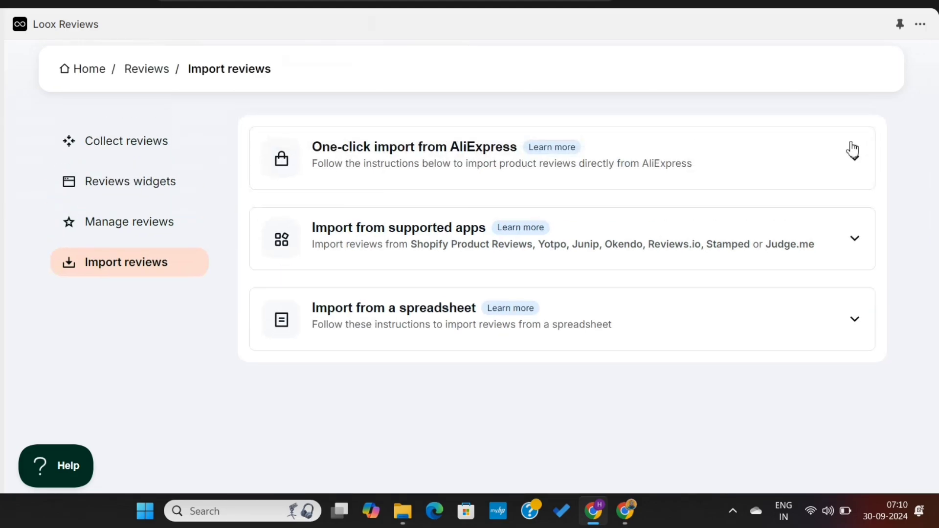
left_click(855, 324)
scroll(639, 345, "down", 2)
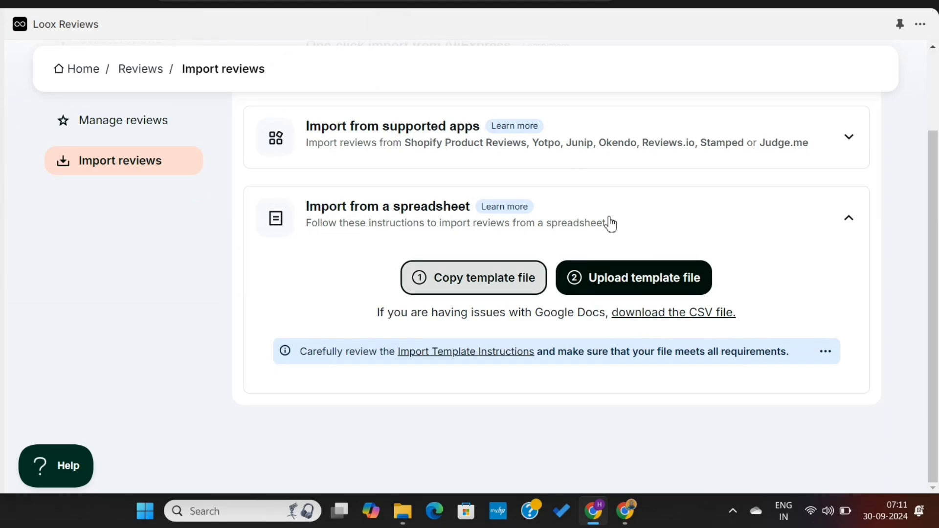
Upload loox_import_template from Downloads and collapse the spreadsheet import section.
left_click(641, 279)
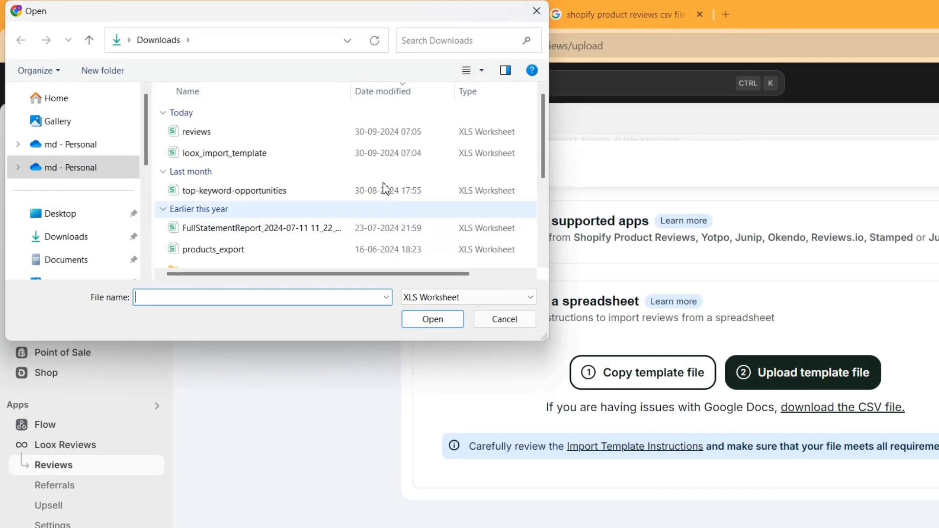
double_click(312, 153)
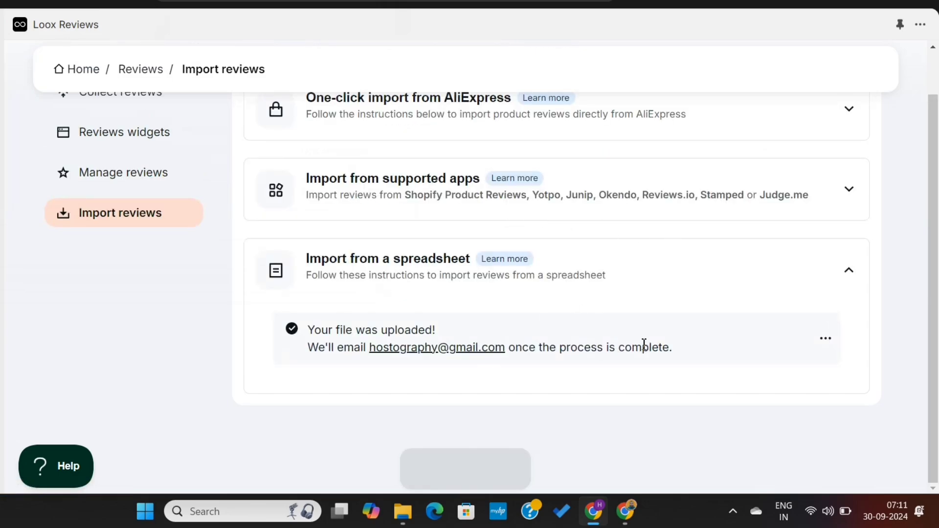
left_click(854, 274)
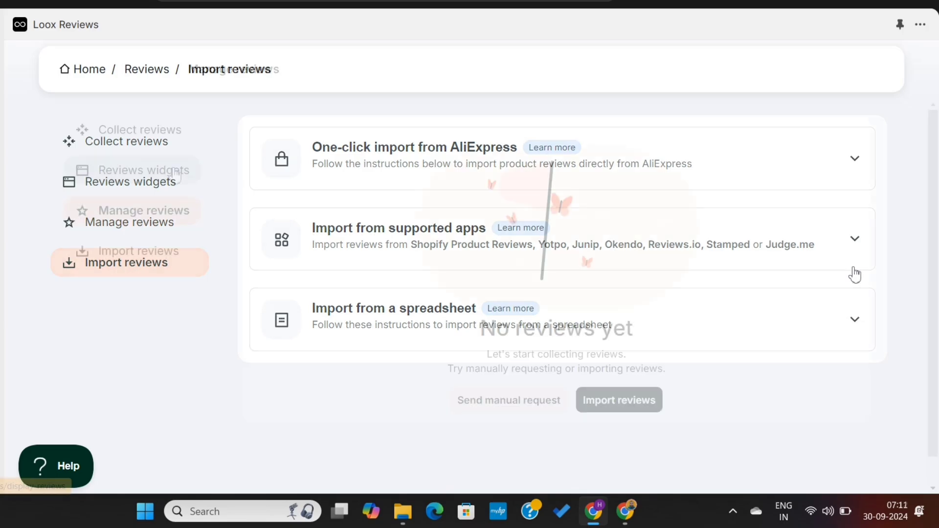
Open Reviews widgets and highlight the Product Reviews, Star Rating and Pop-up widget names.
left_click(175, 177)
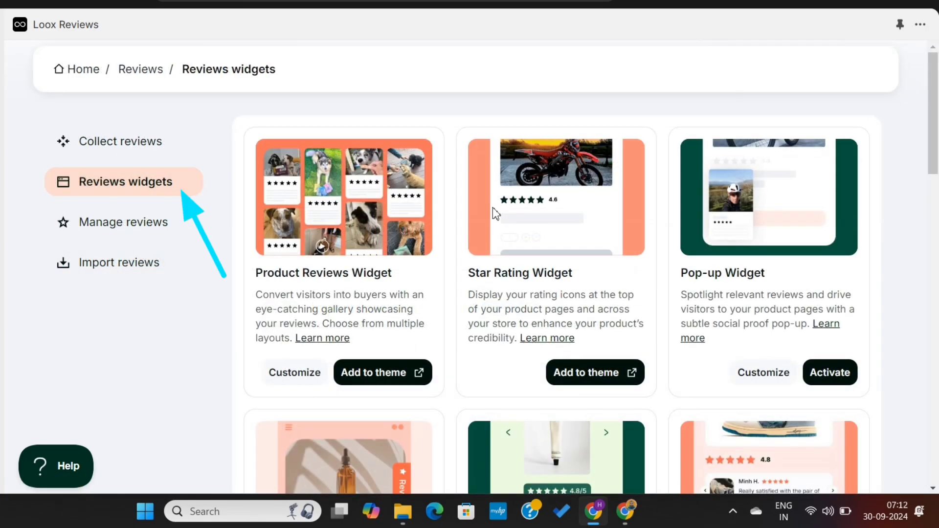
triple_click(325, 273)
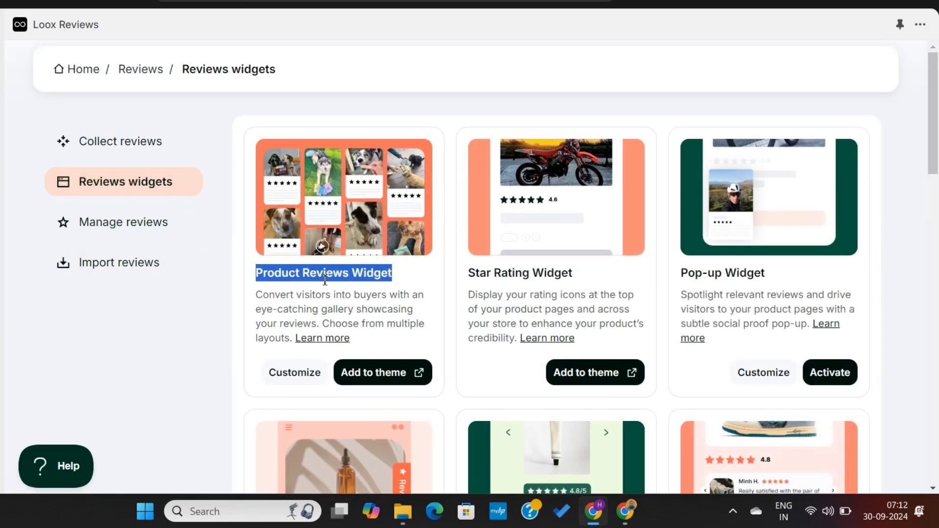
triple_click(521, 274)
left_click(580, 278)
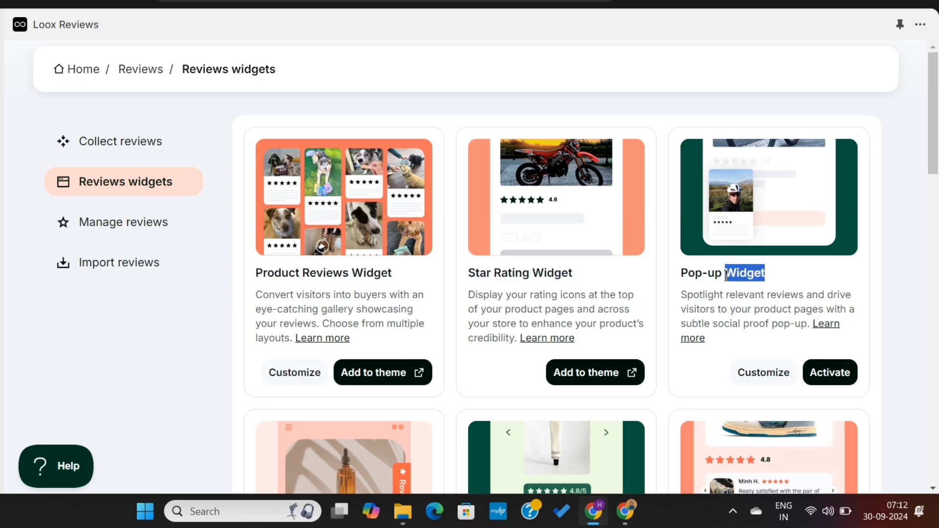
left_click(744, 312)
scroll(743, 311, "down", 5)
Highlight the Snippets Widget, Loox Trust Badge and Reviews Sidebar Widget descriptions.
triple_click(743, 322)
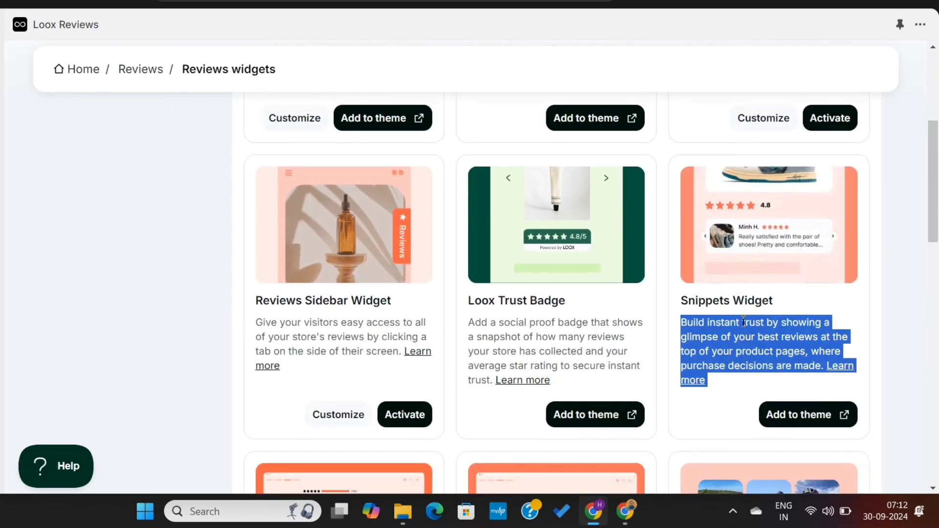
left_click(581, 350)
triple_click(534, 347)
left_click(534, 347)
triple_click(385, 351)
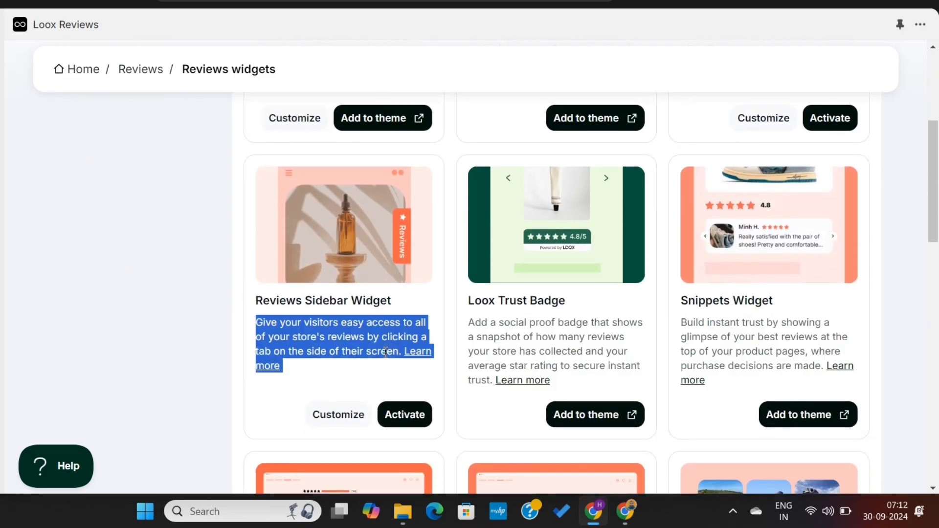
left_click(385, 351)
Scroll through the remaining widgets, highlighting the Happy Customers Page description.
scroll(386, 351, "down", 8)
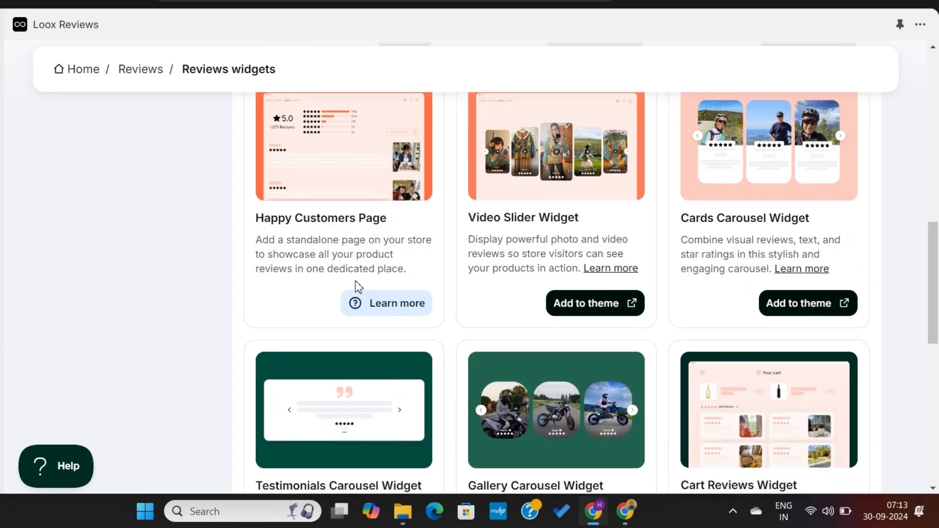
triple_click(336, 242)
left_click(366, 241)
scroll(496, 238, "down", 9)
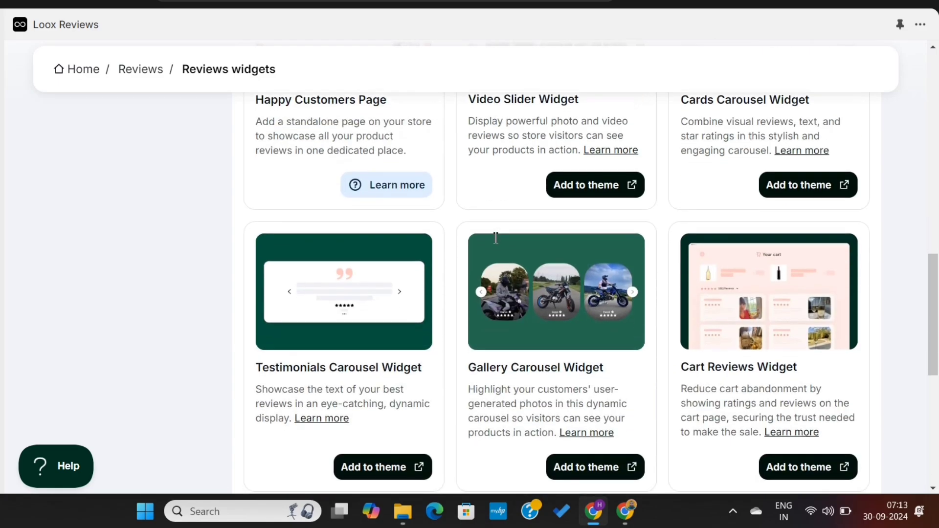
scroll(496, 238, "down", 1)
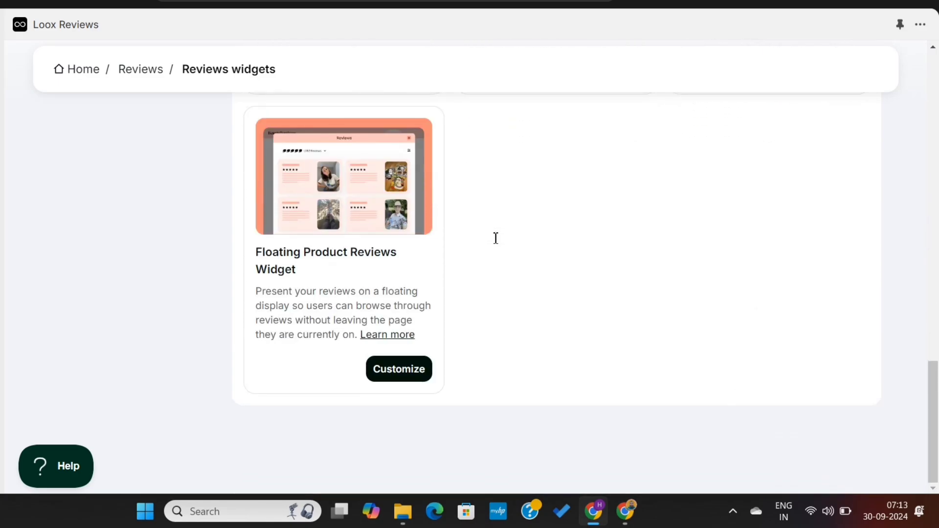
scroll(496, 238, "up", 20)
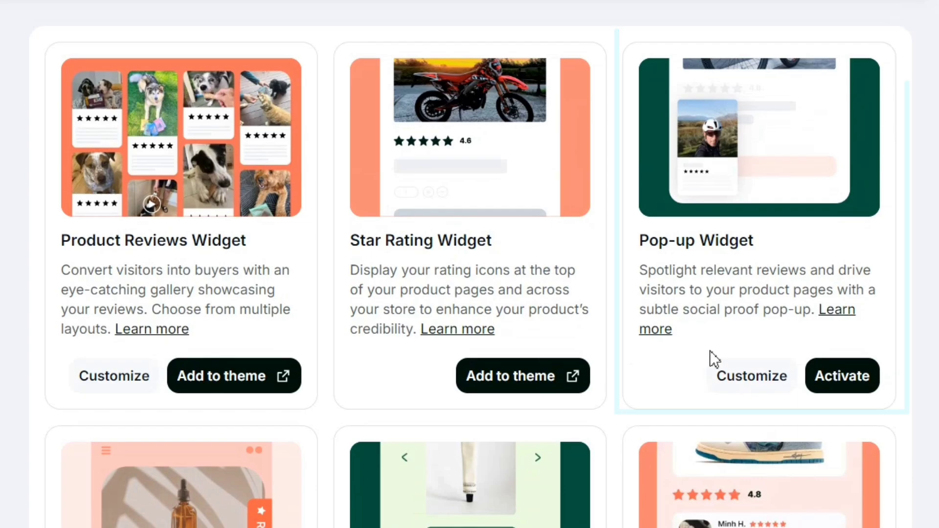
Activate the Pop-up Widget, keeping bottom-left position, sharp corners and 4-star minimum rating.
left_click(838, 386)
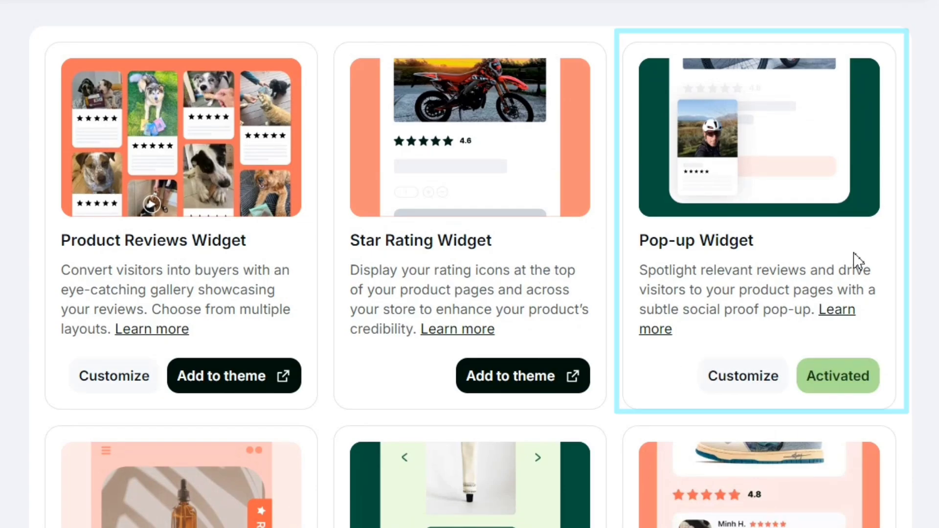
left_click(744, 386)
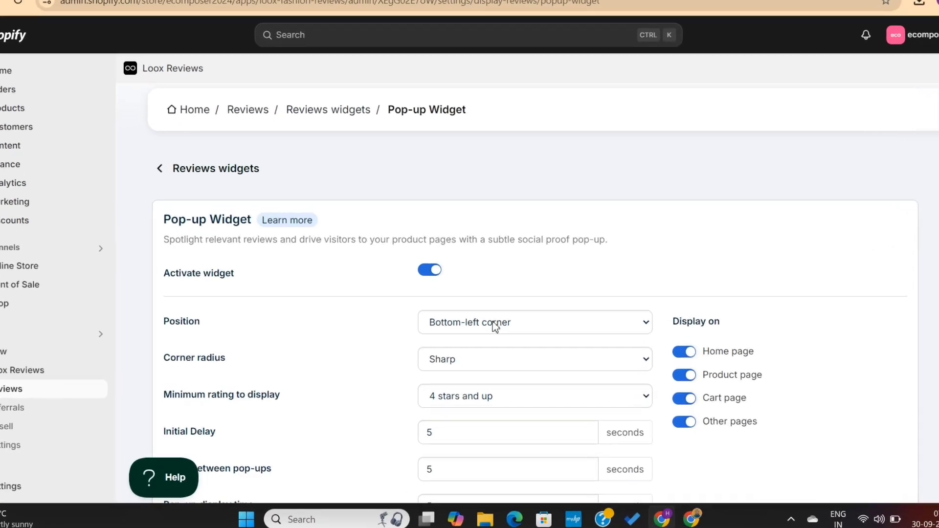
left_click(501, 339)
left_click(500, 281)
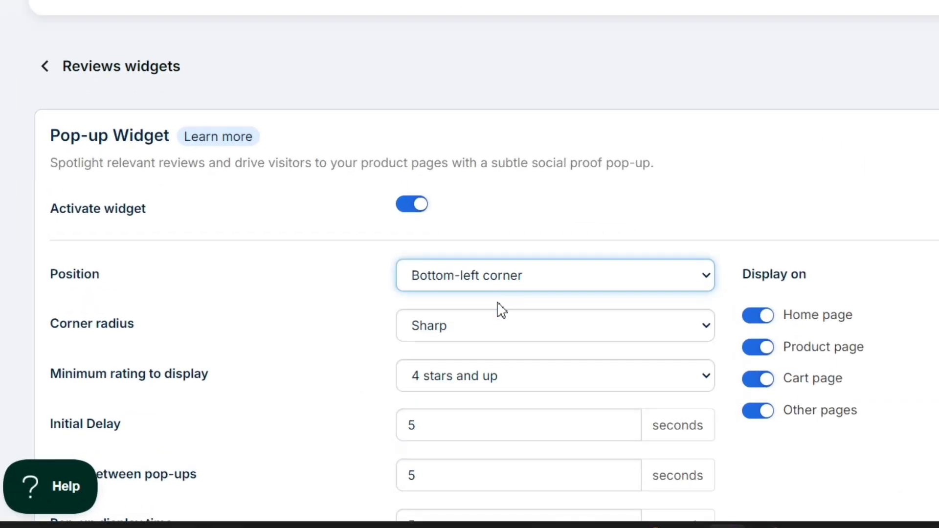
left_click(494, 336)
left_click(494, 337)
left_click(488, 380)
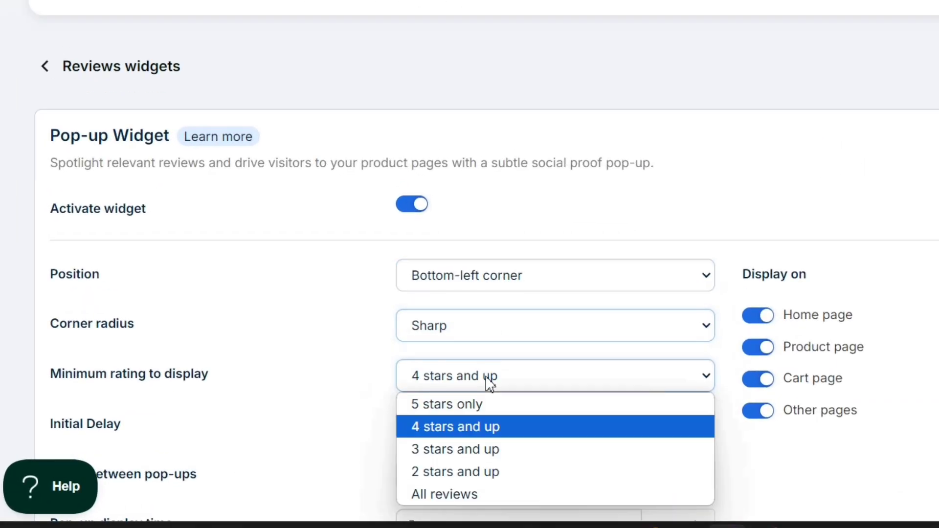
left_click(489, 384)
Turn off the pop-up on the cart page while keeping it on the home page.
left_click(761, 325)
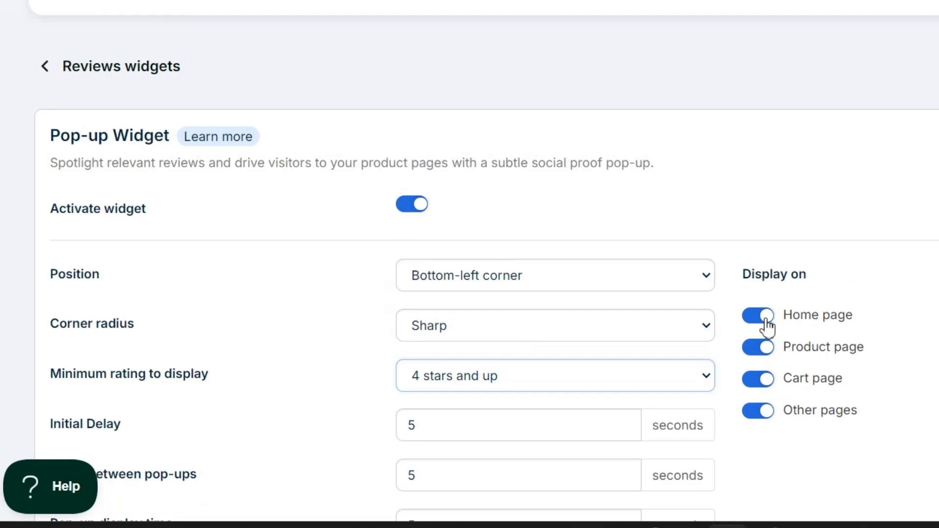
left_click(764, 326)
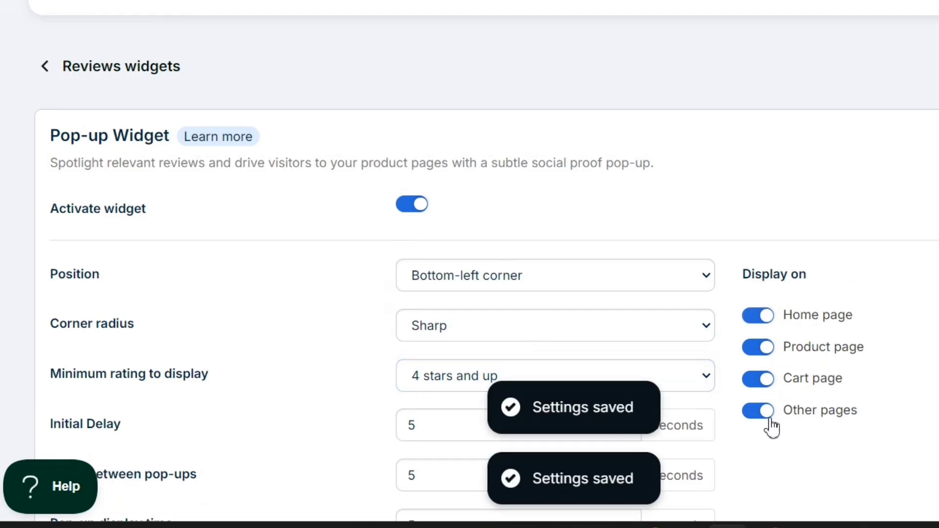
left_click(770, 384)
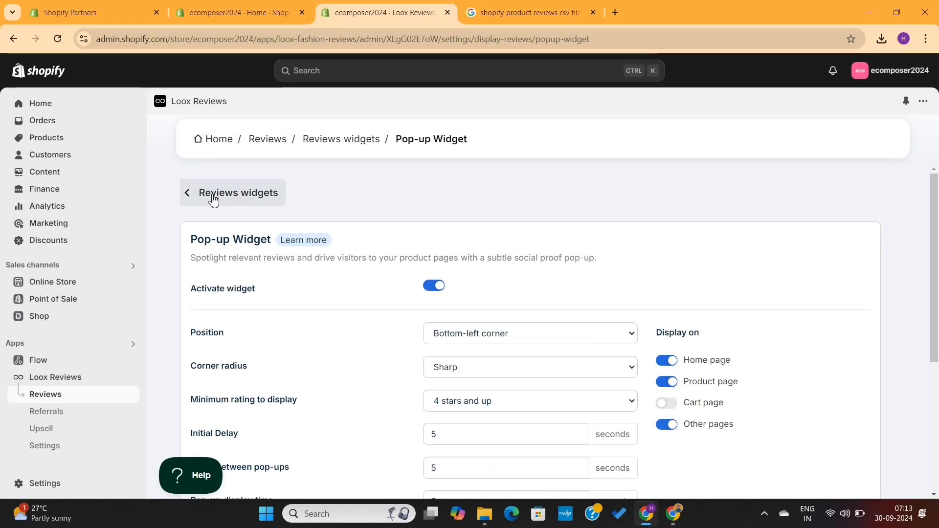
Return to Reviews widgets and add the Snippets Widget to the store theme.
left_click(81, 71)
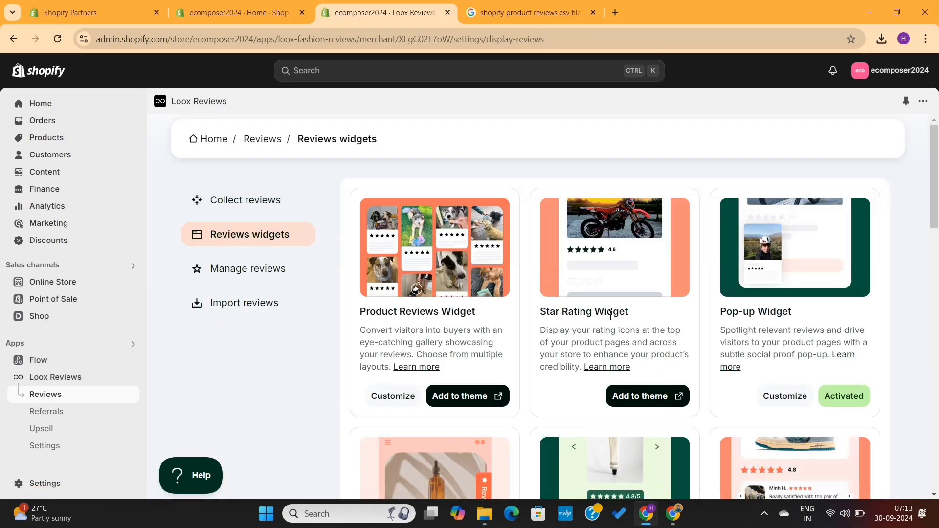
scroll(533, 316, "down", 5)
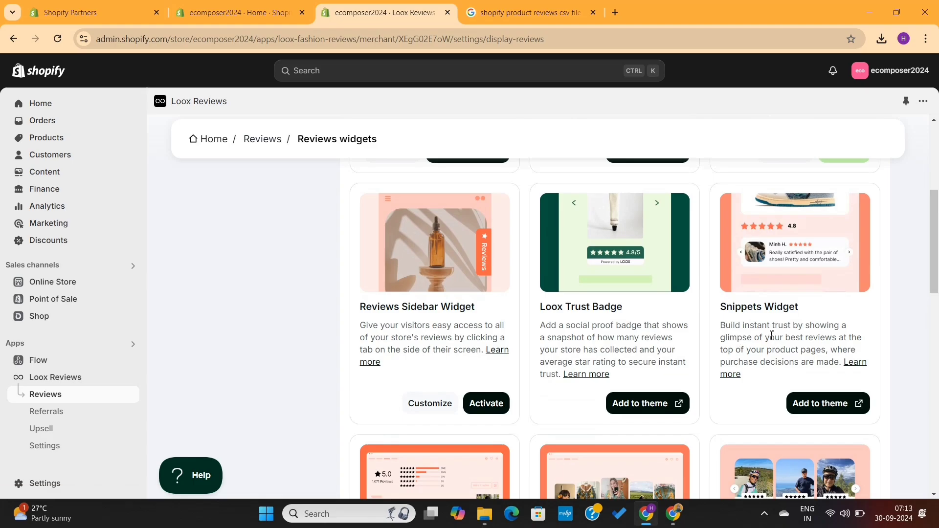
left_click(813, 407)
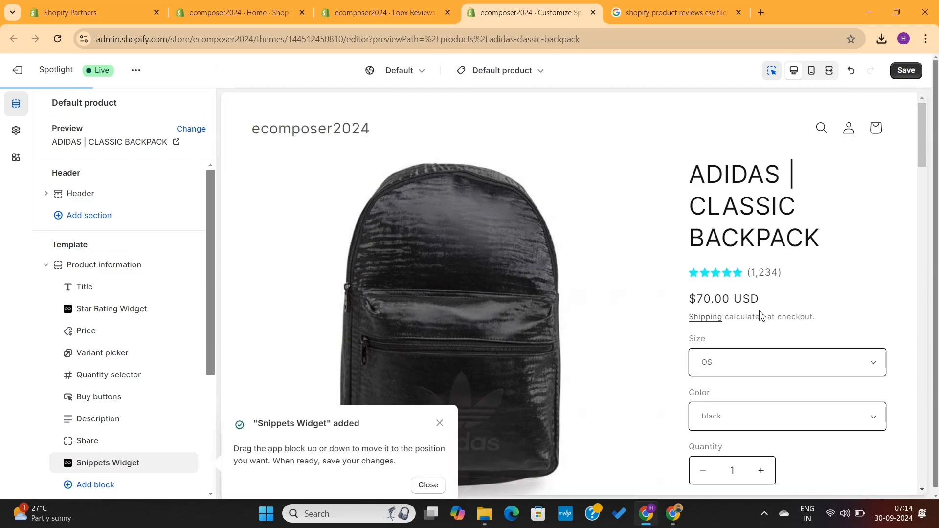
Set the Snippets Widget to centre alignment with no shadow.
left_click(142, 467)
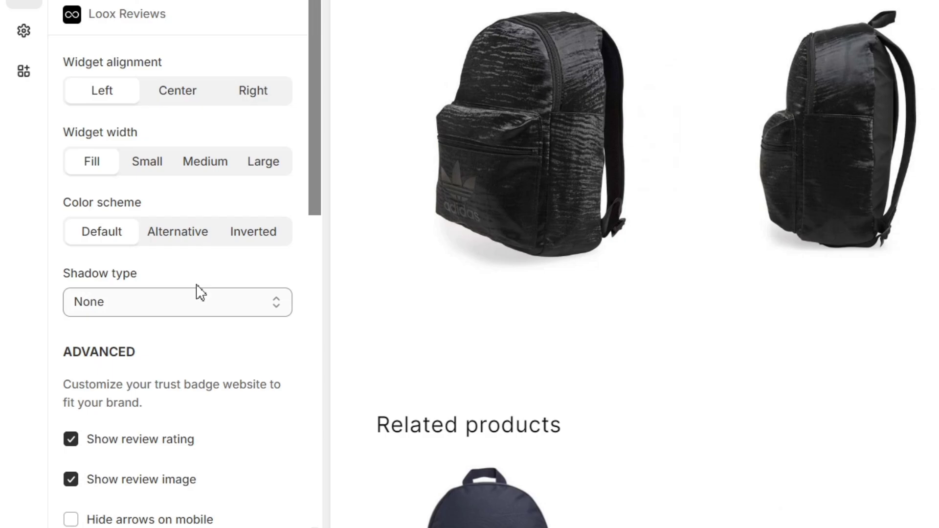
scroll(198, 291, "down", 5)
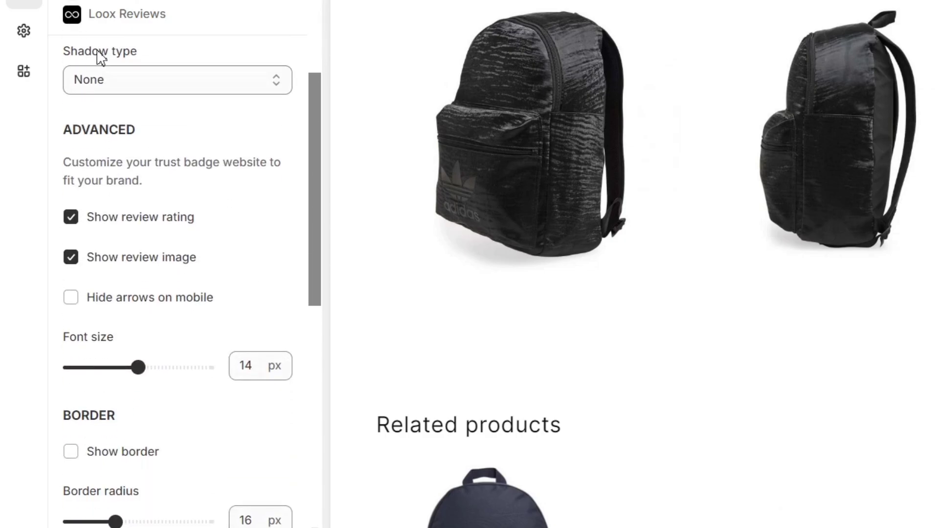
scroll(195, 234, "up", 5)
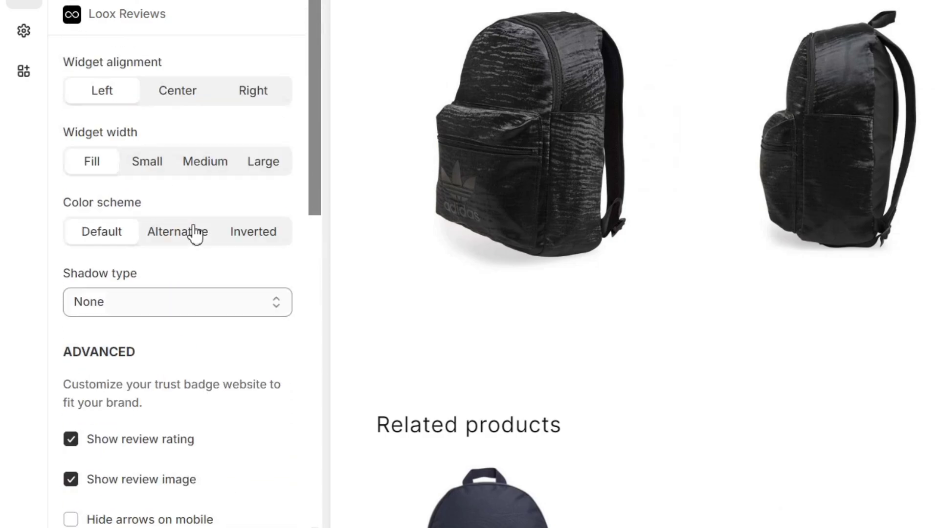
left_click(175, 90)
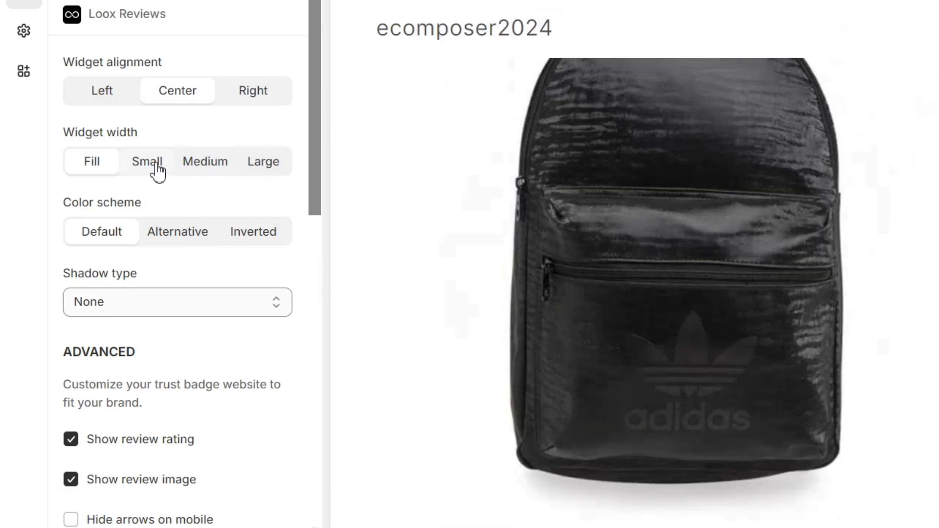
scroll(347, 248, "down", 5)
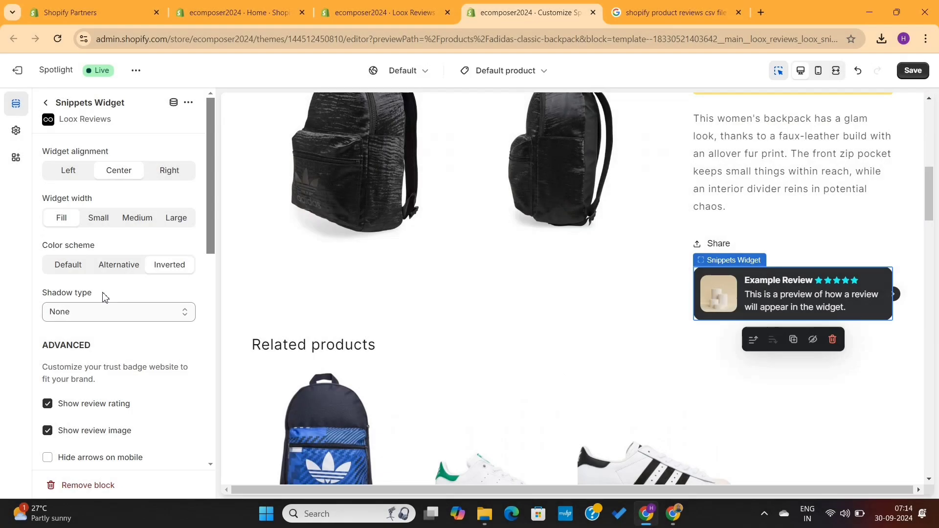
left_click(99, 311)
left_click(99, 310)
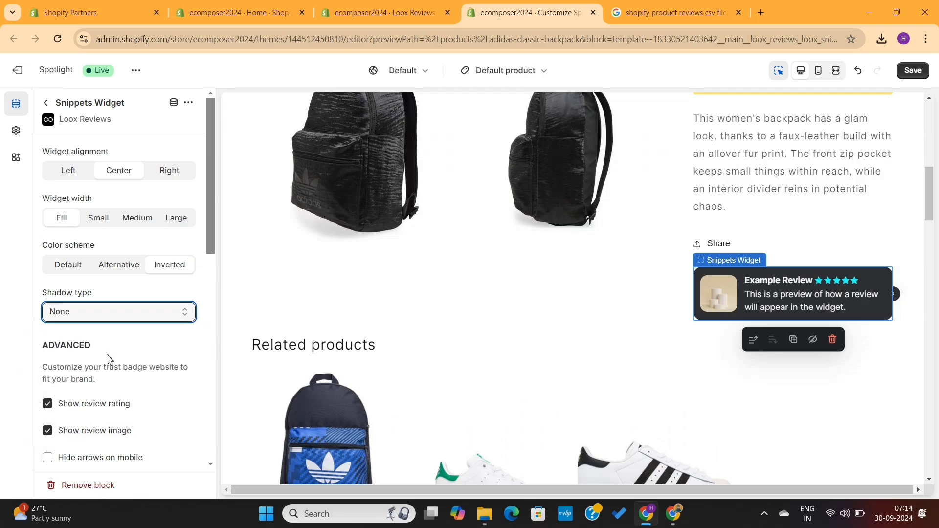
scroll(111, 366, "down", 4)
scroll(111, 366, "down", 6)
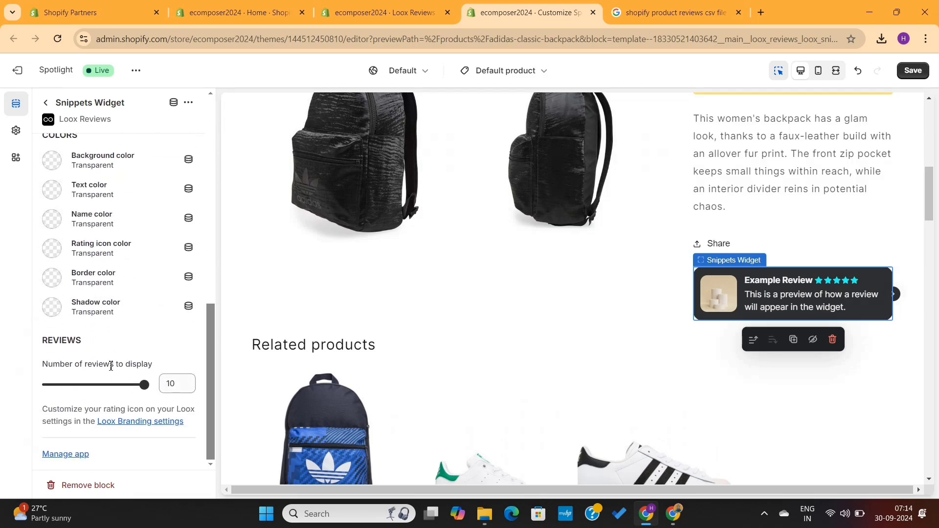
Move the Snippets Widget above the product description and save the theme.
left_click(46, 105)
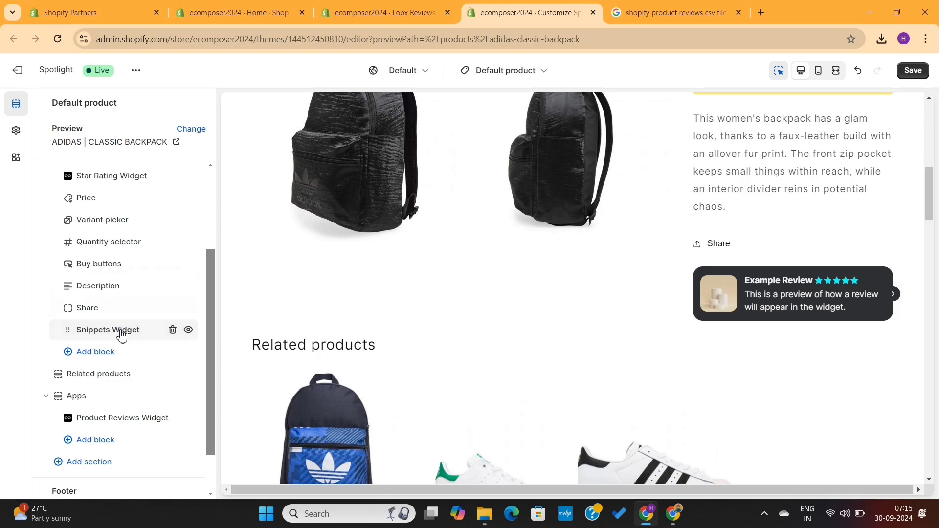
left_click_drag(122, 331, 128, 288)
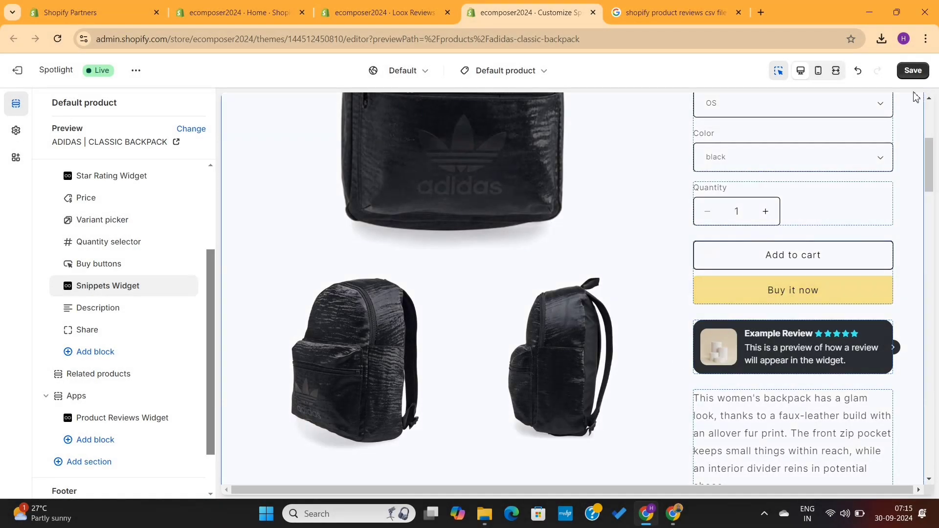
left_click(922, 70)
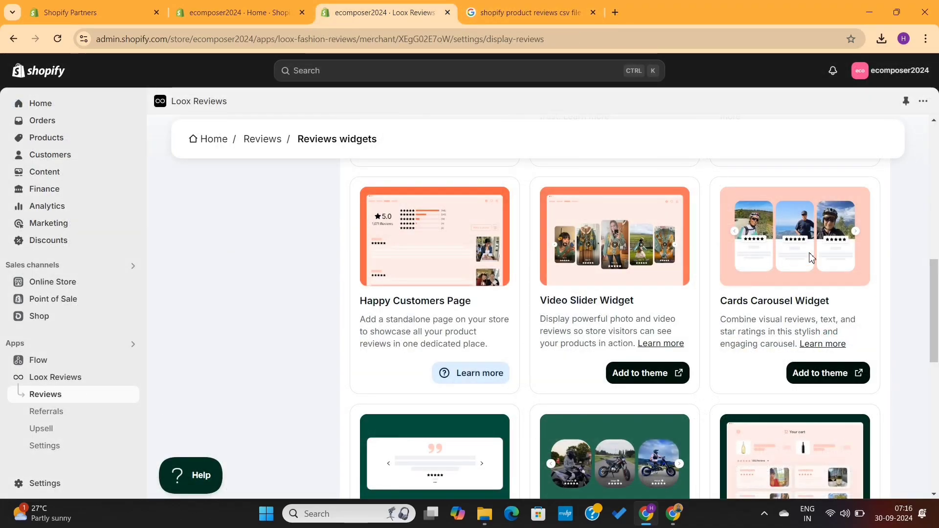
Scroll the Reviews widgets page back to the top and open Collect reviews settings.
scroll(739, 419, "down", 5)
scroll(740, 419, "up", 1)
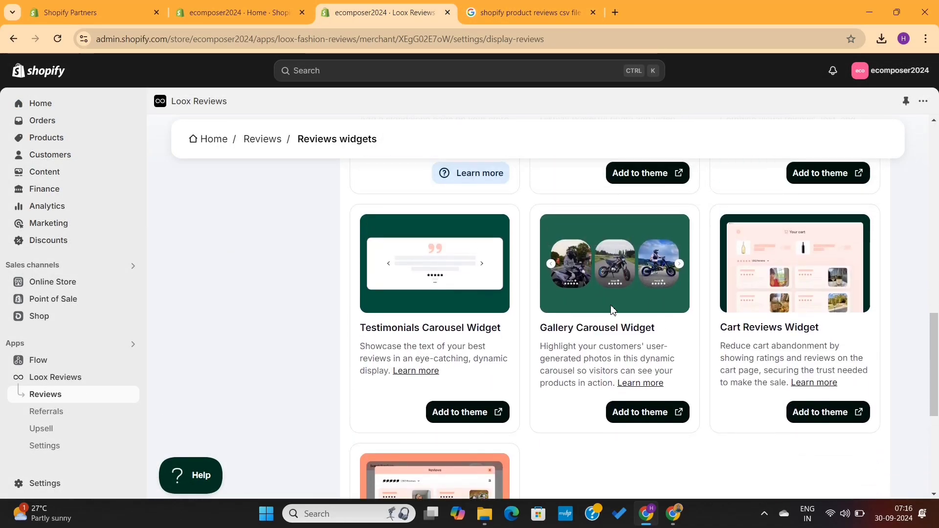
scroll(654, 338, "down", 5)
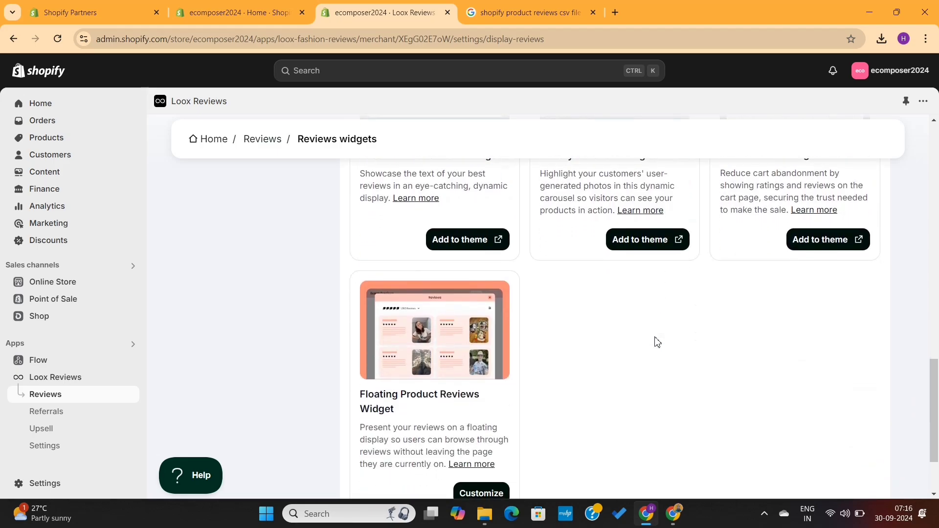
scroll(657, 341, "up", 5)
scroll(656, 341, "up", 5)
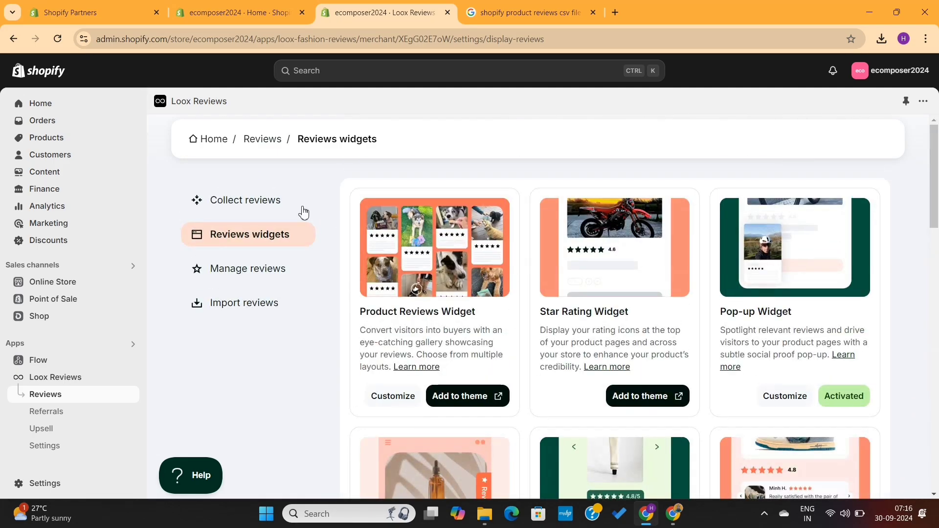
left_click(266, 202)
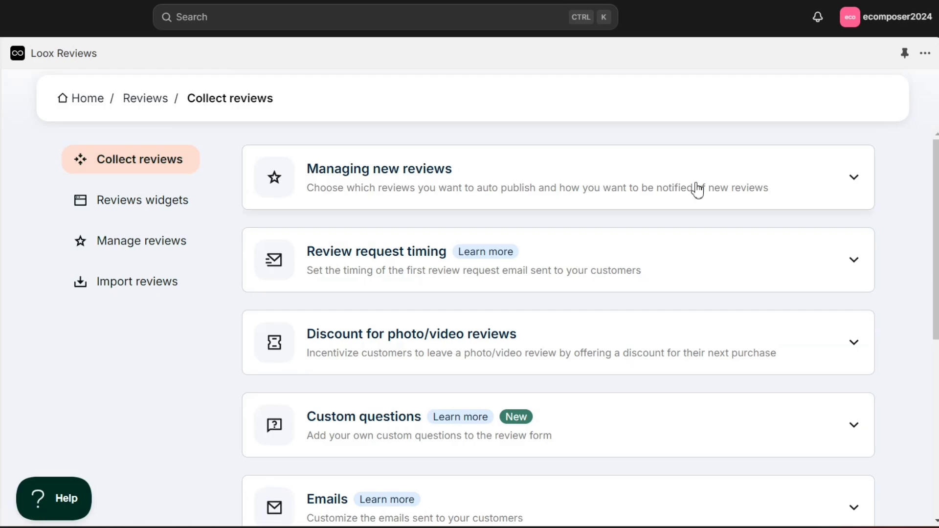
Set Managing new reviews to auto-publish only 5 star reviews, accepting the 14-day notice.
left_click(856, 180)
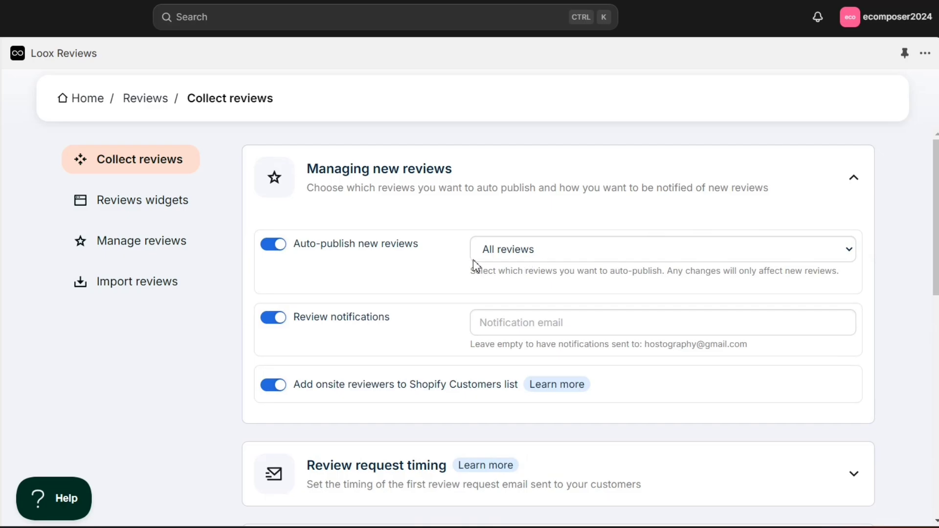
left_click(278, 246)
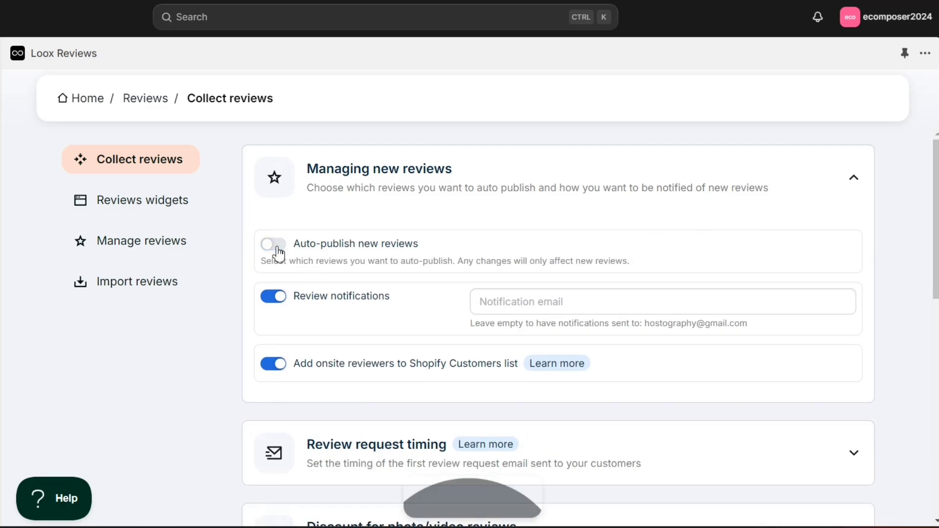
left_click(278, 246)
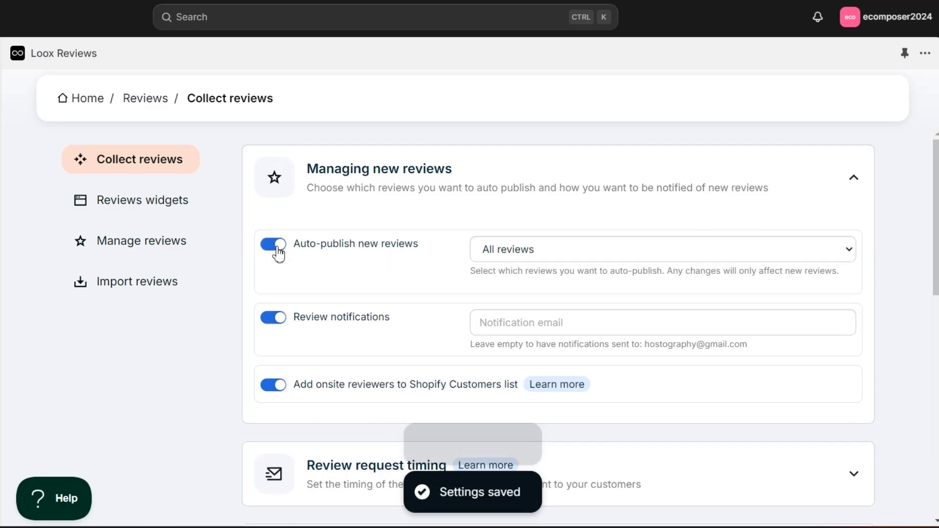
left_click(572, 254)
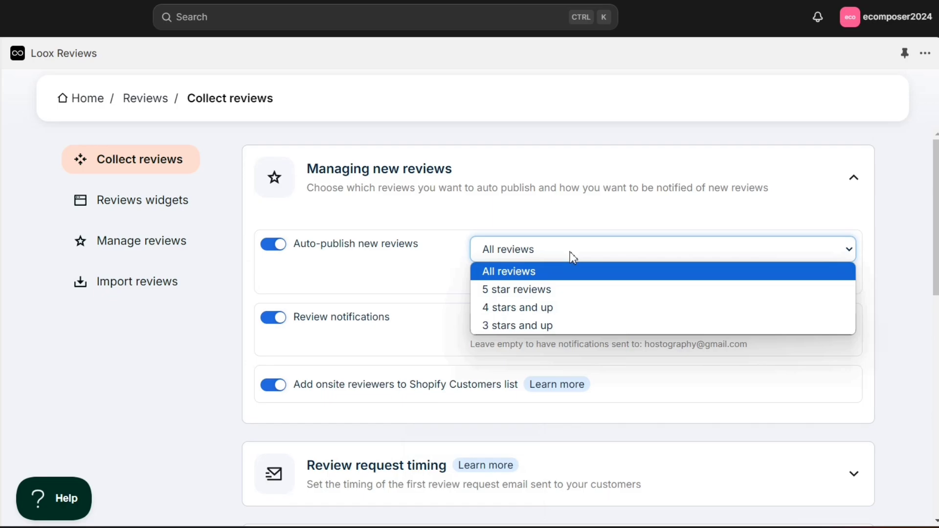
left_click(556, 288)
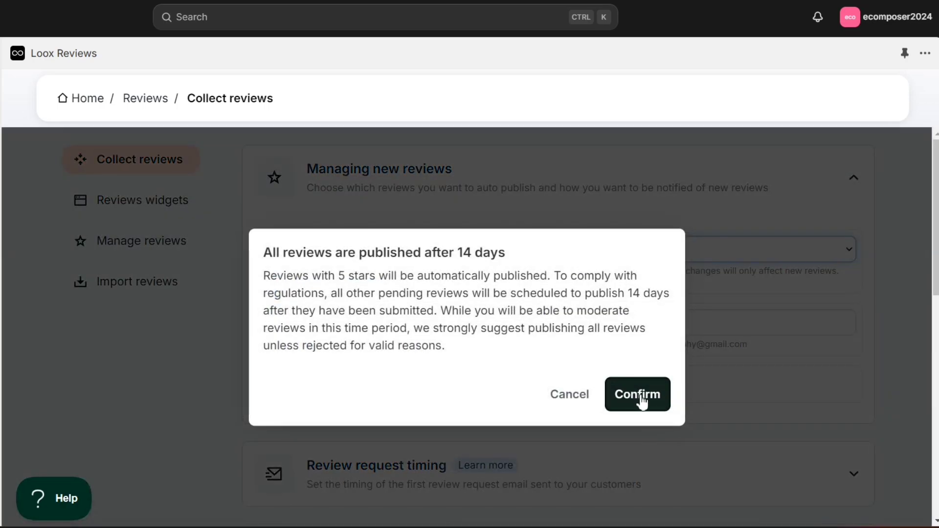
left_click(640, 397)
Check the notification email field, then expand Review request timing.
scroll(489, 313, "down", 1)
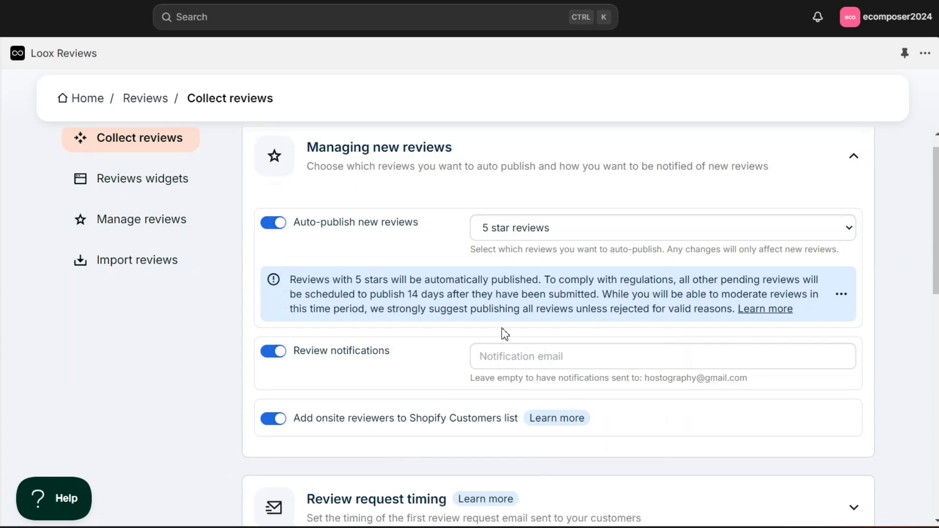
scroll(518, 351, "down", 3)
scroll(386, 240, "up", 2)
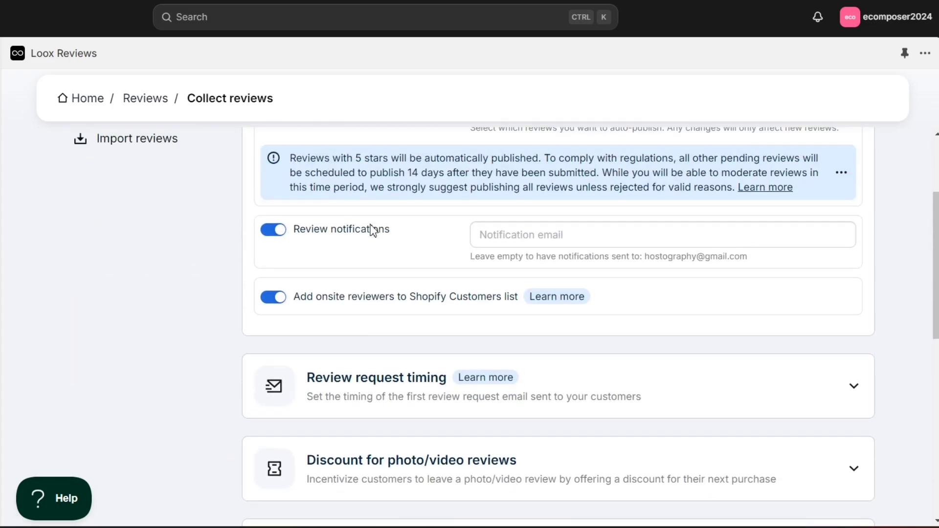
left_click(542, 270)
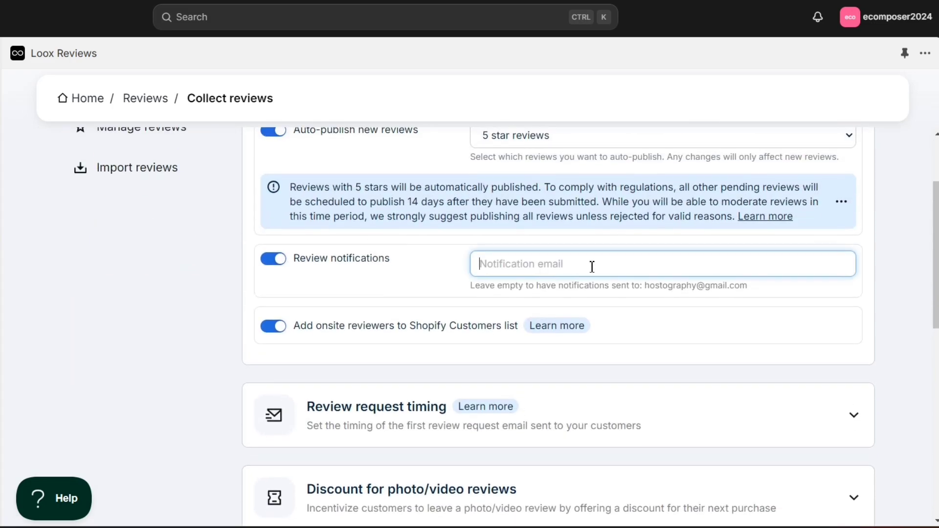
scroll(601, 297, "down", 3)
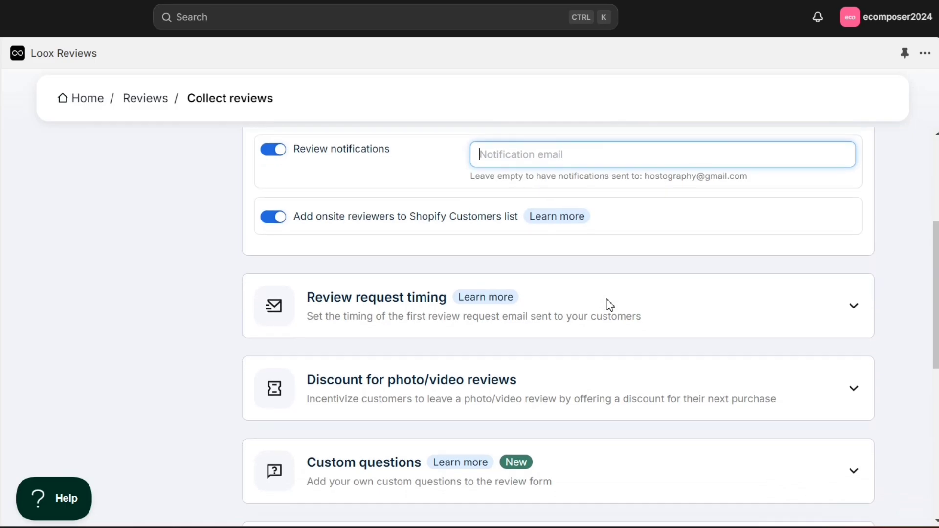
scroll(609, 305, "down", 1)
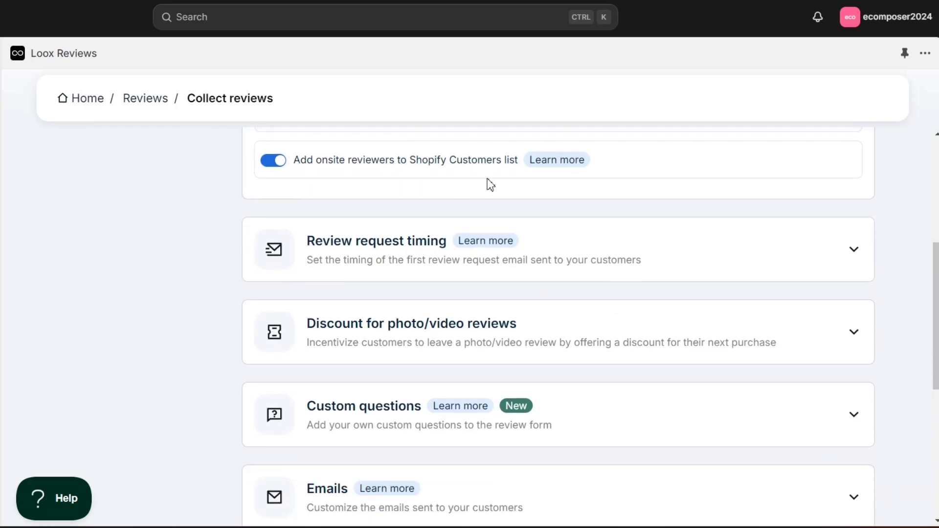
scroll(491, 185, "down", 1)
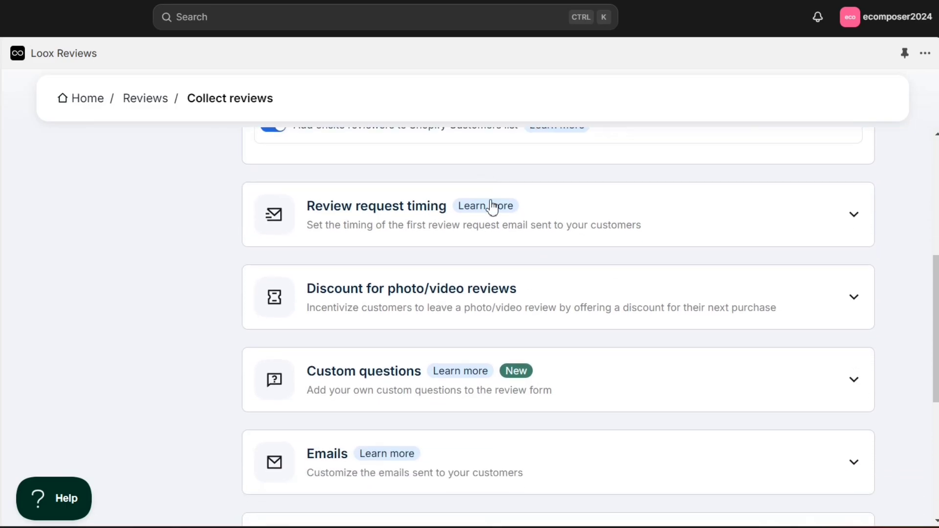
left_click(854, 216)
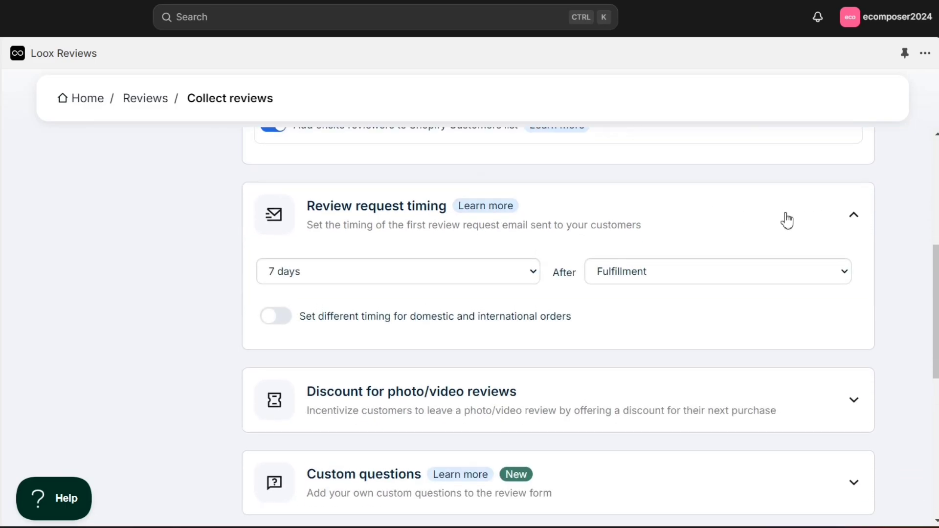
Keep review requests at 7 days with separate domestic/international timing left off.
left_click(481, 273)
left_click(480, 273)
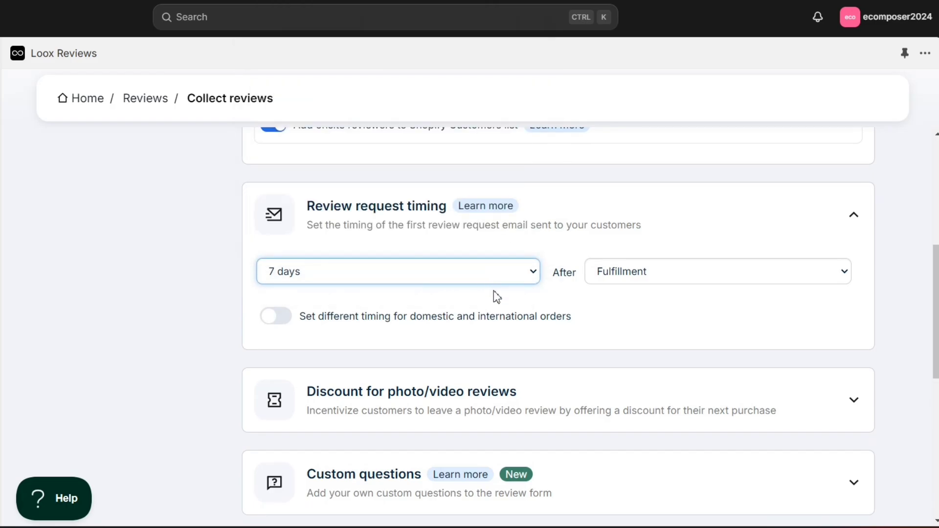
left_click(275, 317)
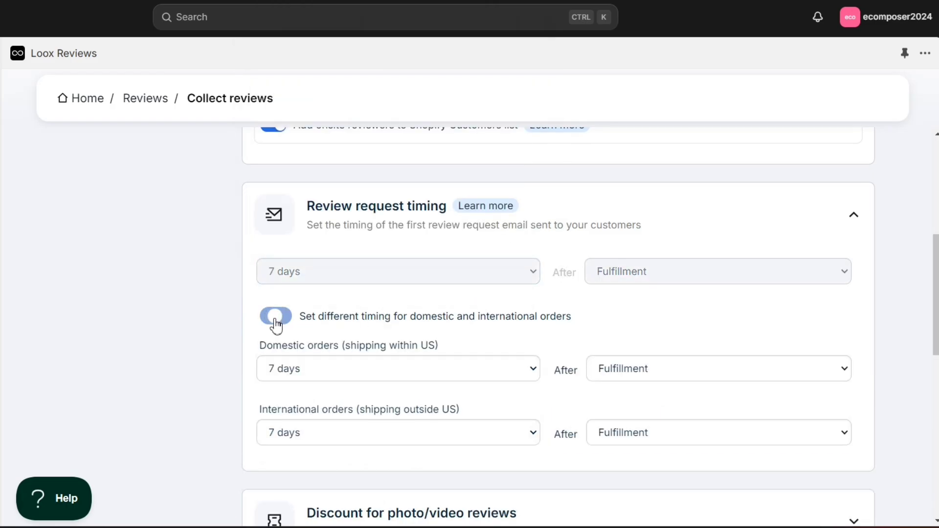
left_click(276, 317)
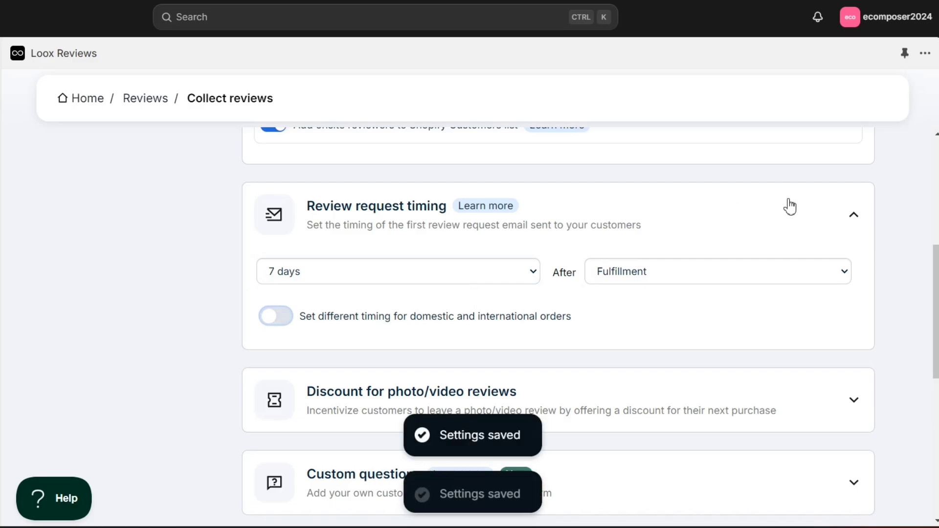
left_click(856, 220)
Review the photo/video review discount settings, leaving the amount at 10%.
scroll(666, 275, "down", 1)
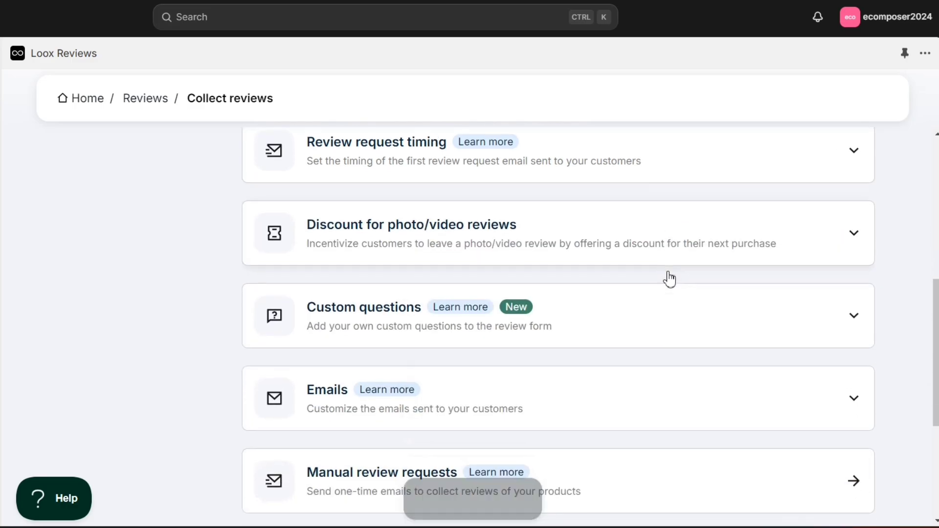
left_click(853, 232)
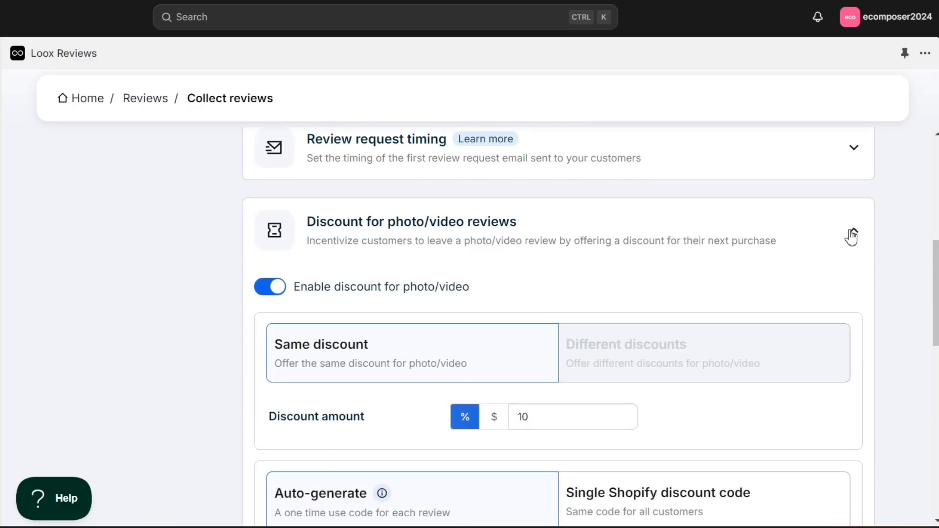
scroll(545, 303, "down", 2)
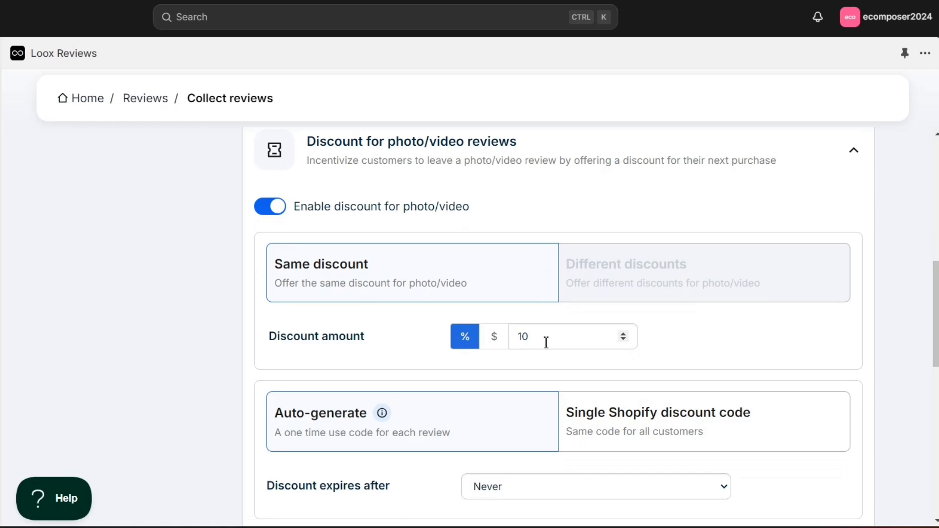
left_click_drag(546, 342, 521, 346)
left_click(543, 363)
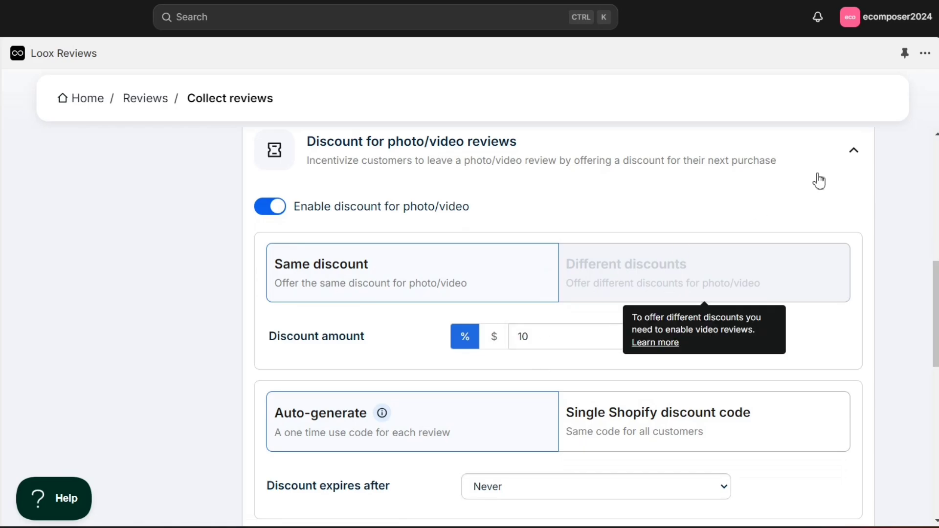
left_click(856, 155)
left_click(719, 237)
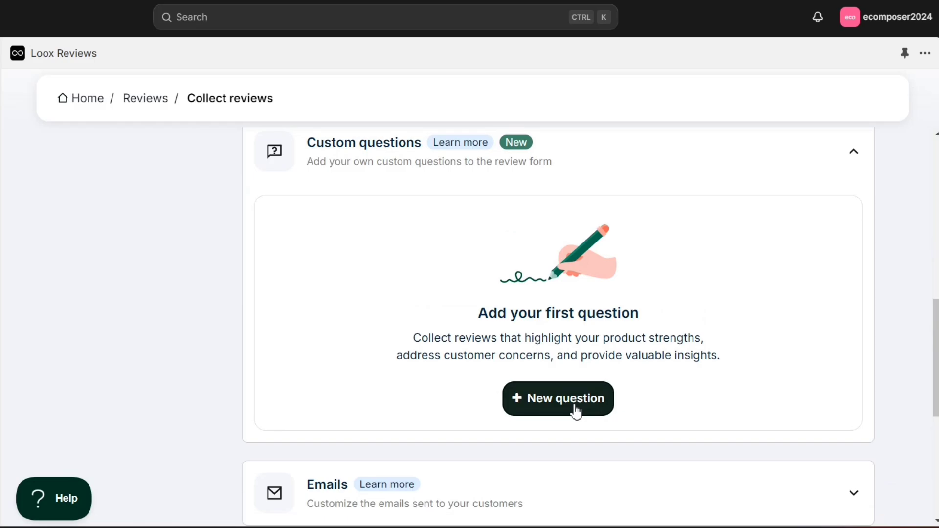
left_click(576, 412)
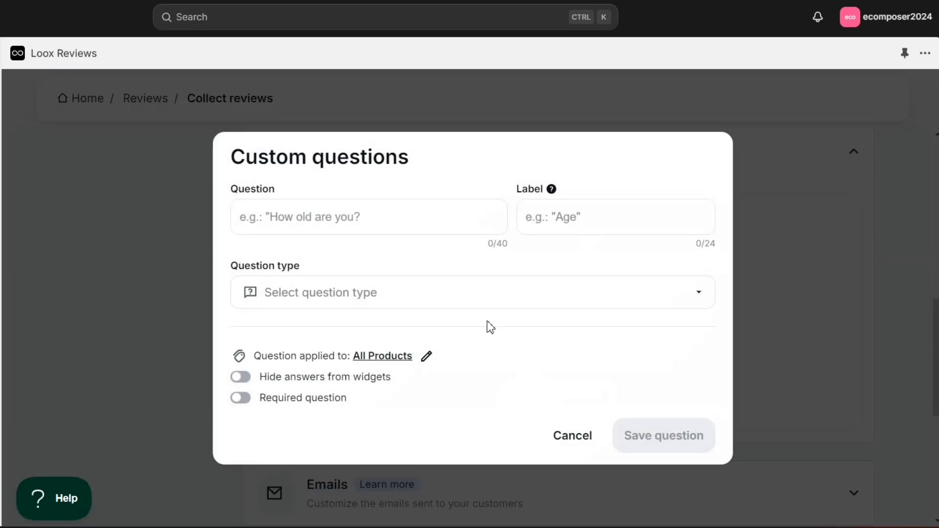
left_click(419, 212)
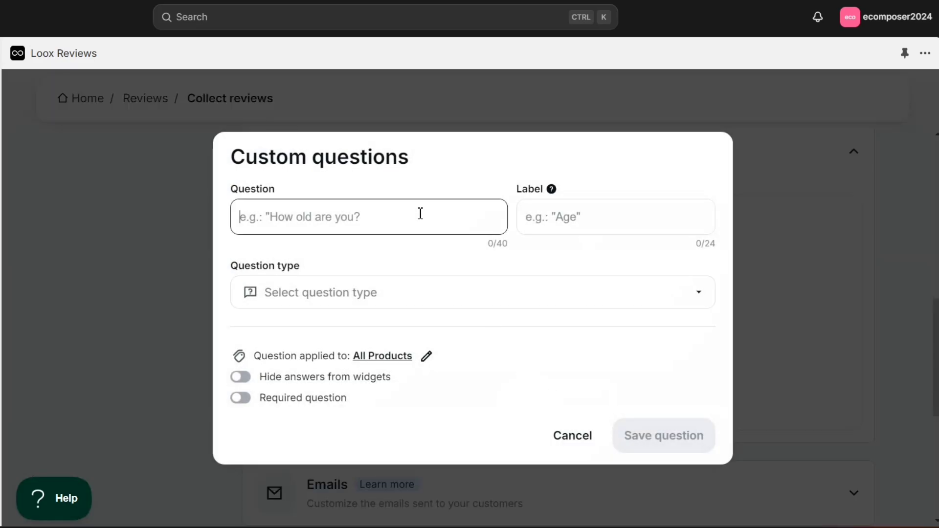
left_click(578, 212)
left_click(377, 228)
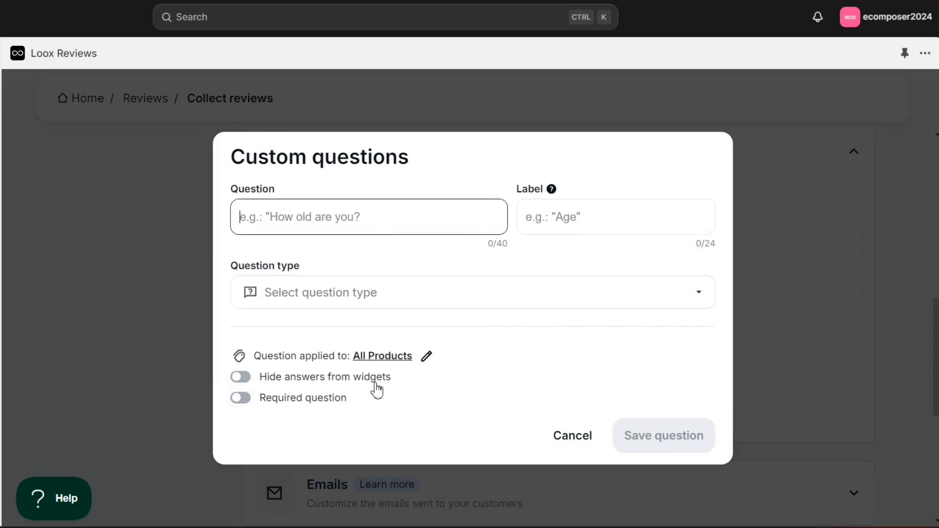
left_click(563, 440)
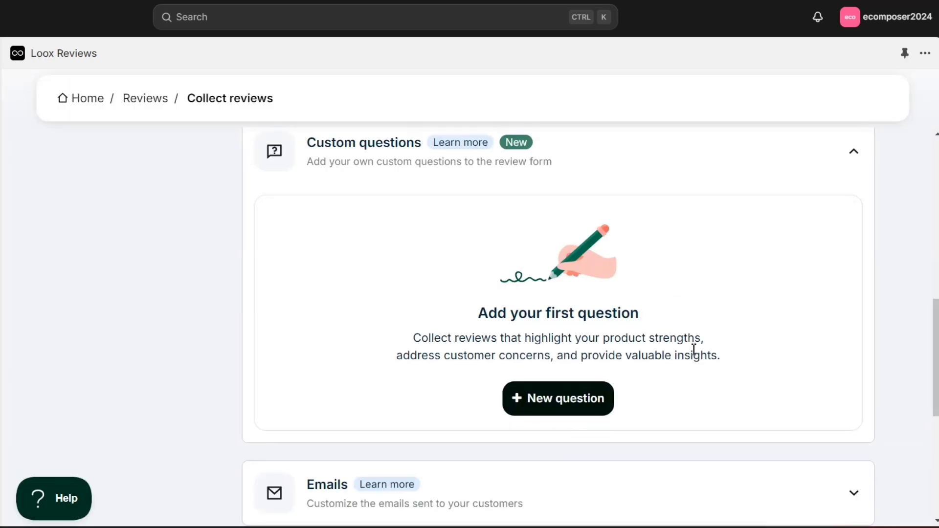
left_click(855, 165)
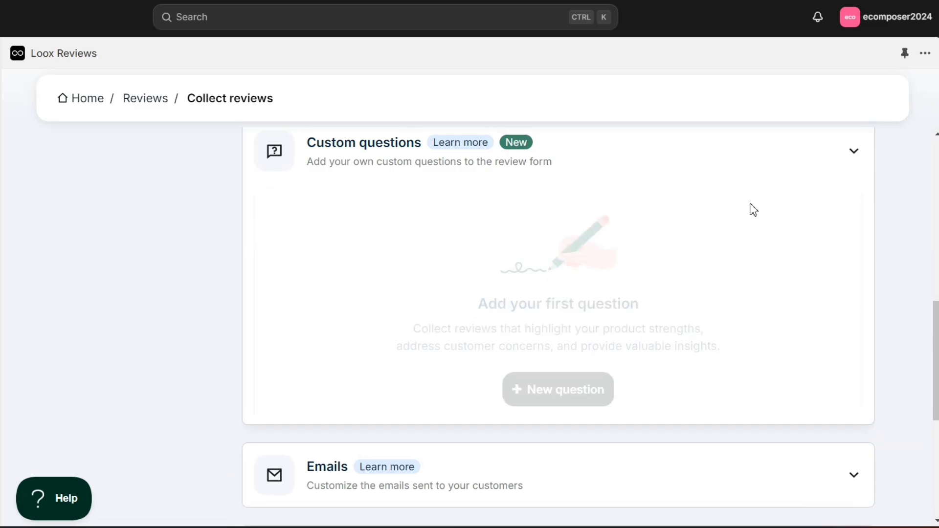
Look over the Review request email settings, then return to Collect reviews and collapse the Emails list.
left_click(868, 168)
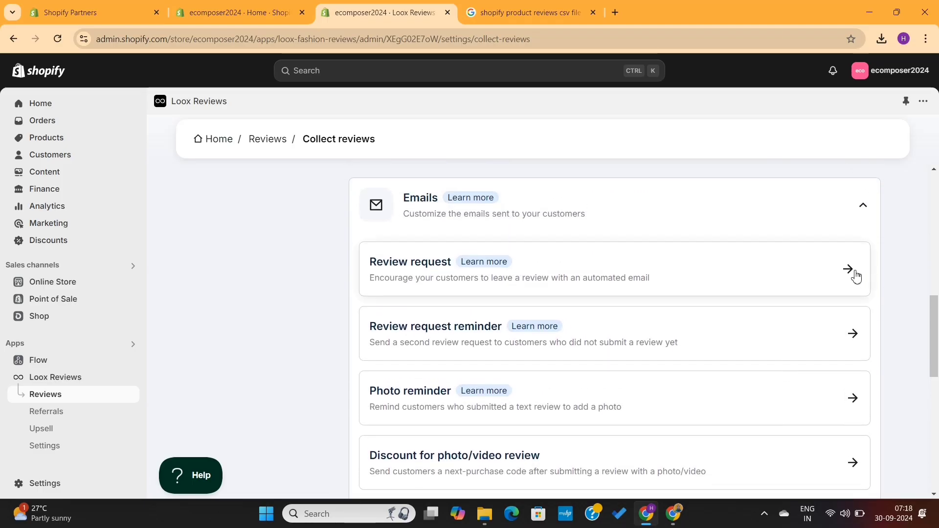
scroll(799, 337, "down", 4)
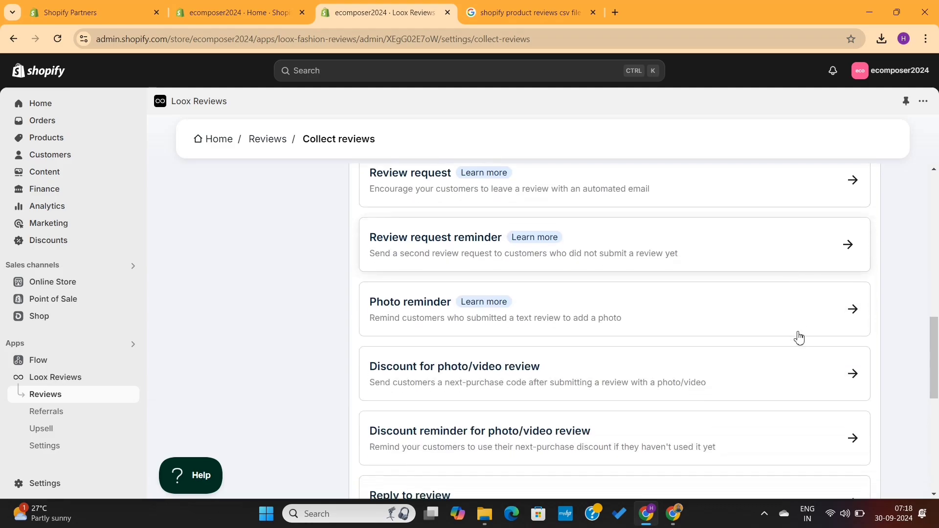
scroll(799, 338, "up", 4)
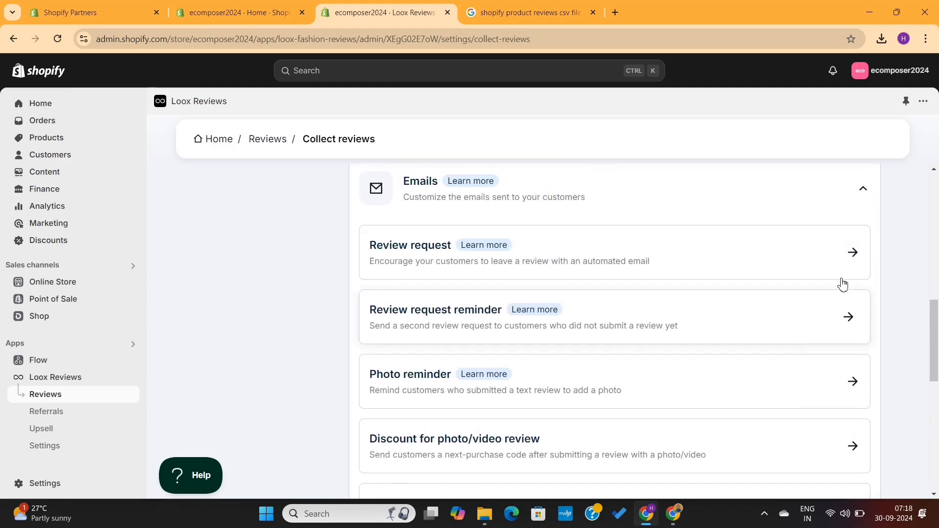
left_click(854, 255)
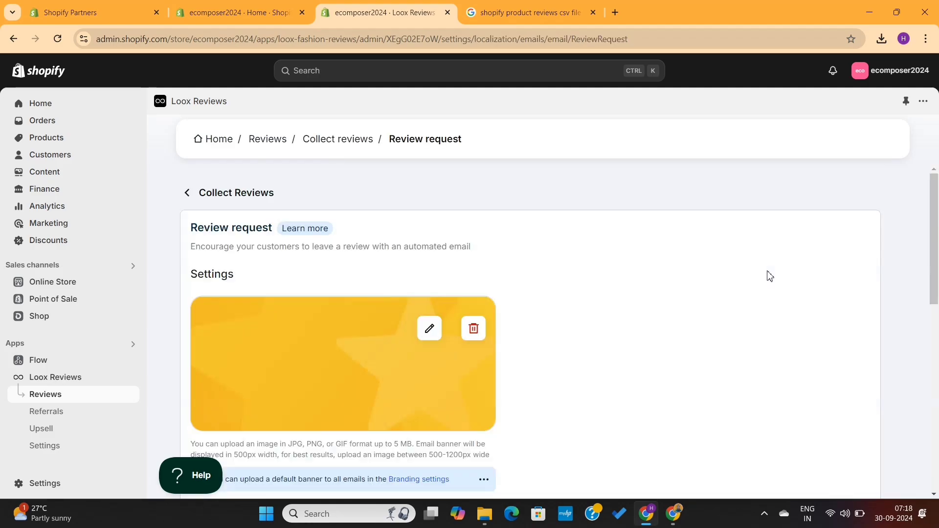
scroll(621, 327, "down", 8)
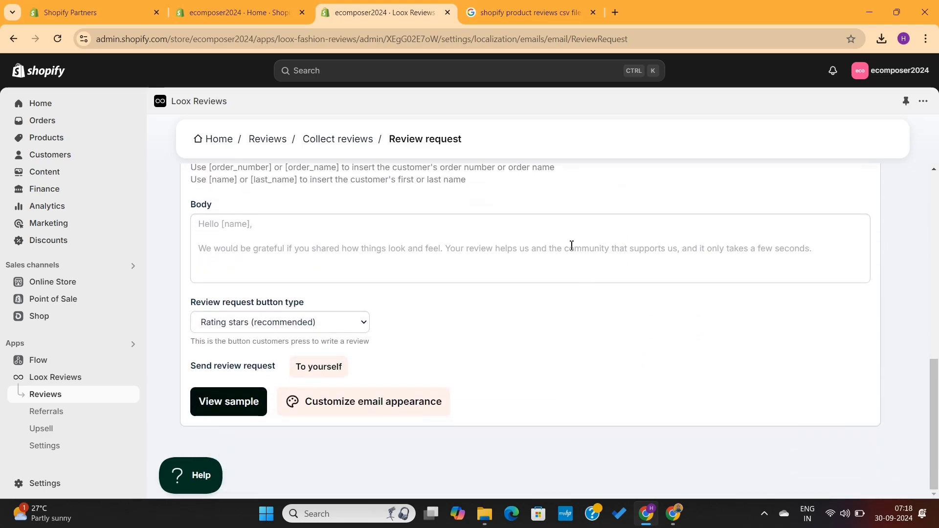
left_click(571, 244)
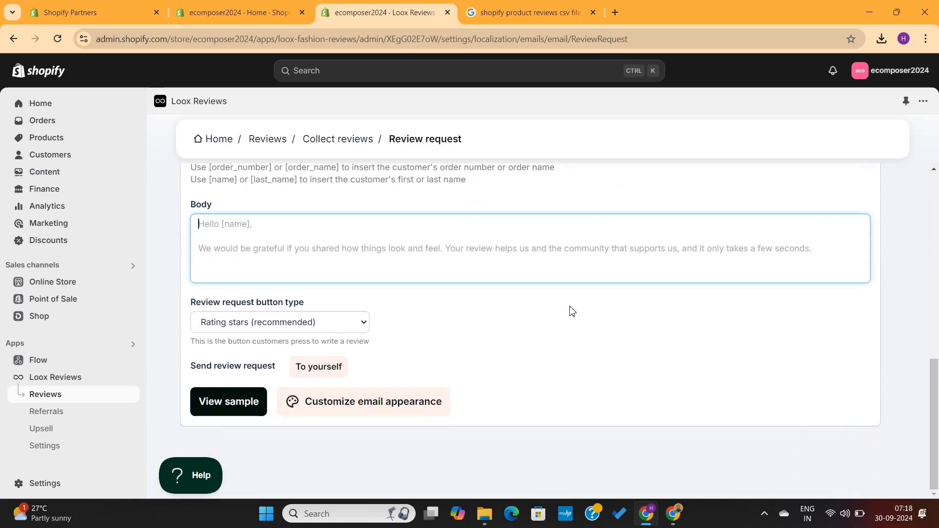
scroll(570, 312, "up", 10)
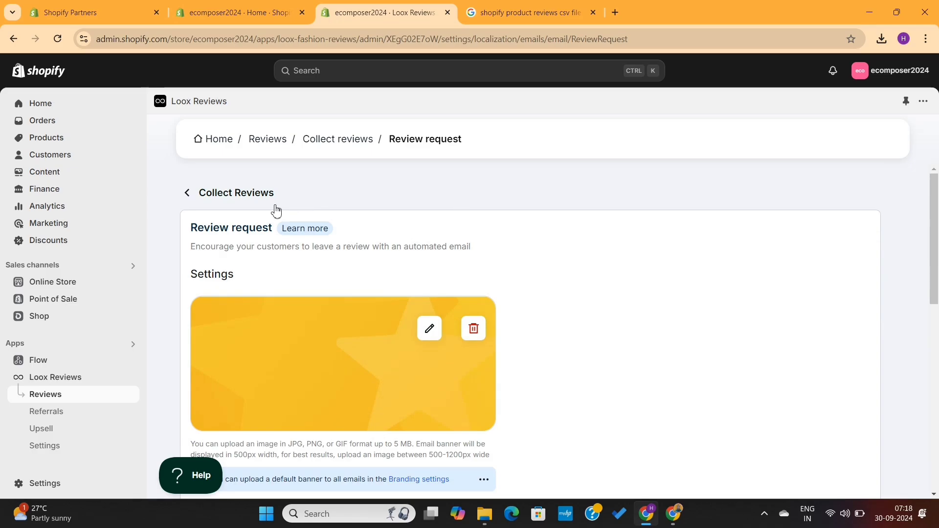
left_click(190, 198)
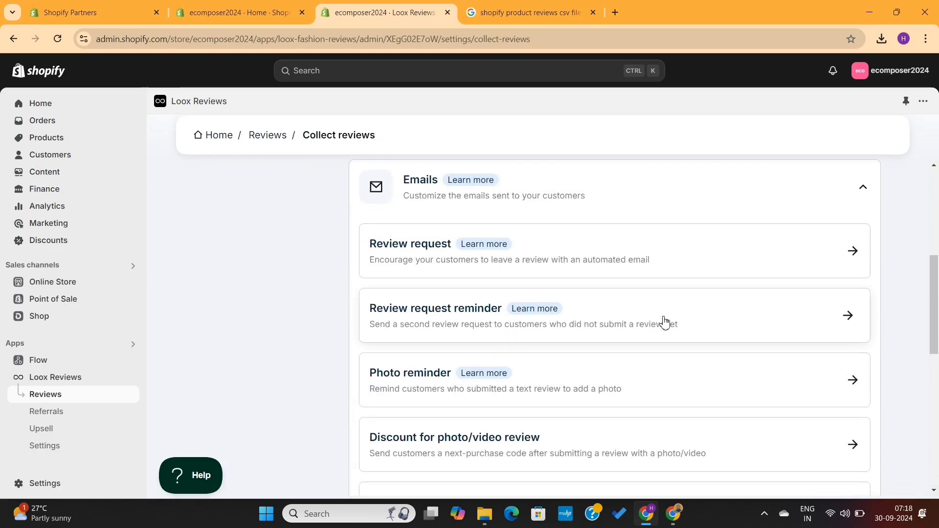
left_click(865, 191)
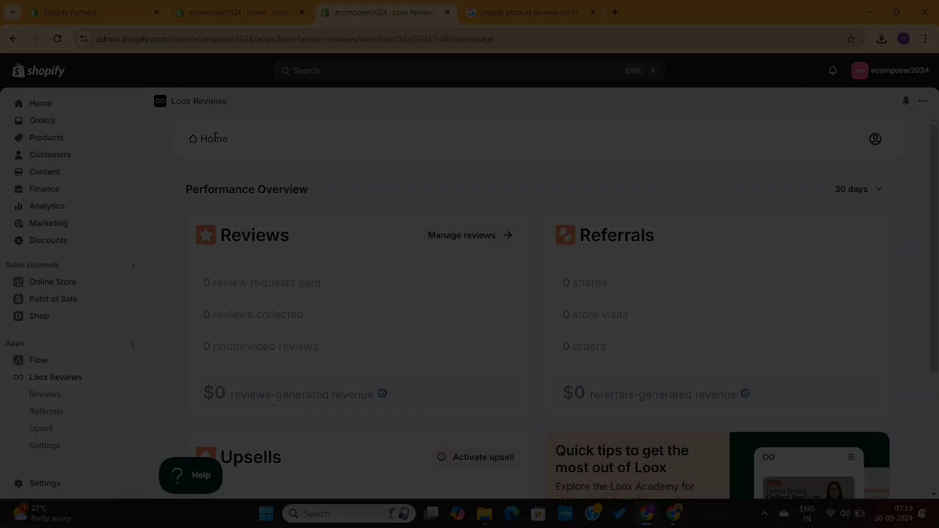
Open Referrals and review the two-sided offer: $10 friend discount, $10 reward, $35 minimum.
scroll(356, 219, "down", 1)
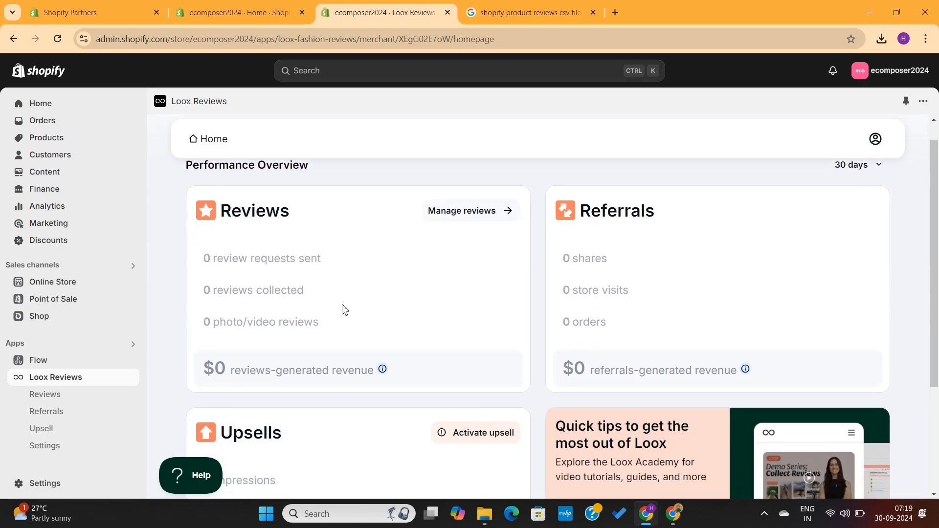
left_click(77, 414)
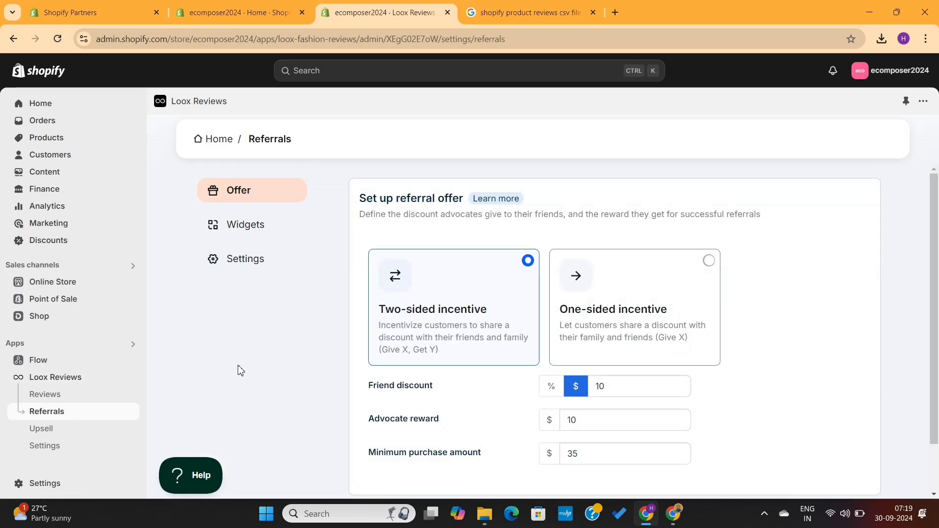
double_click(440, 197)
triple_click(440, 198)
left_click(441, 197)
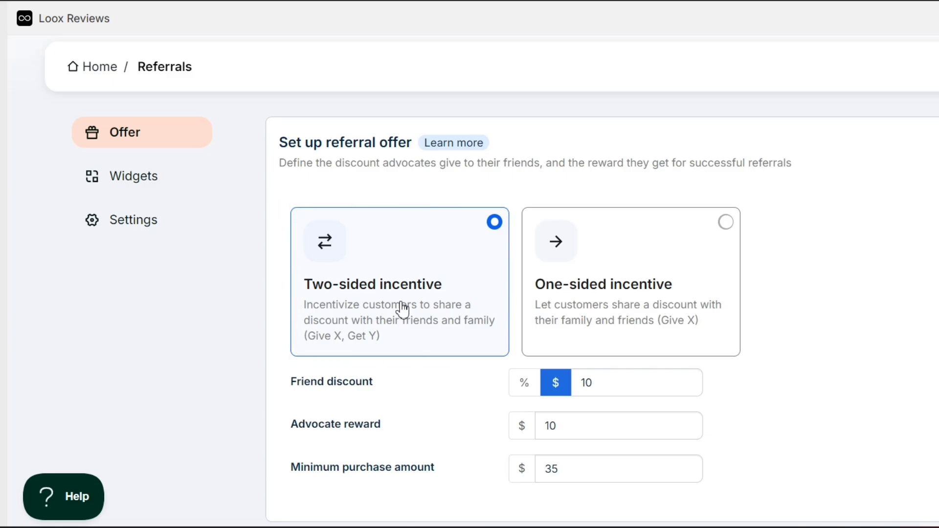
scroll(432, 308, "down", 1)
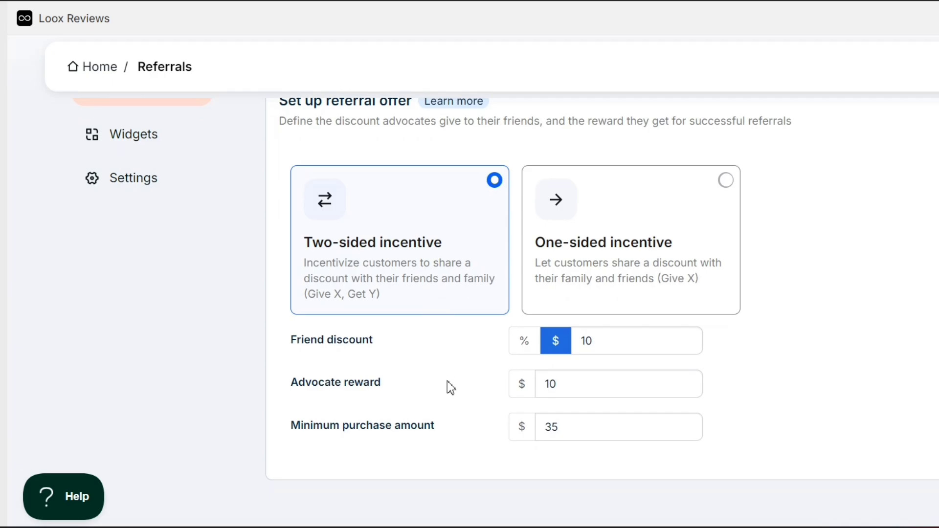
scroll(447, 382, "down", 1)
scroll(449, 386, "up", 2)
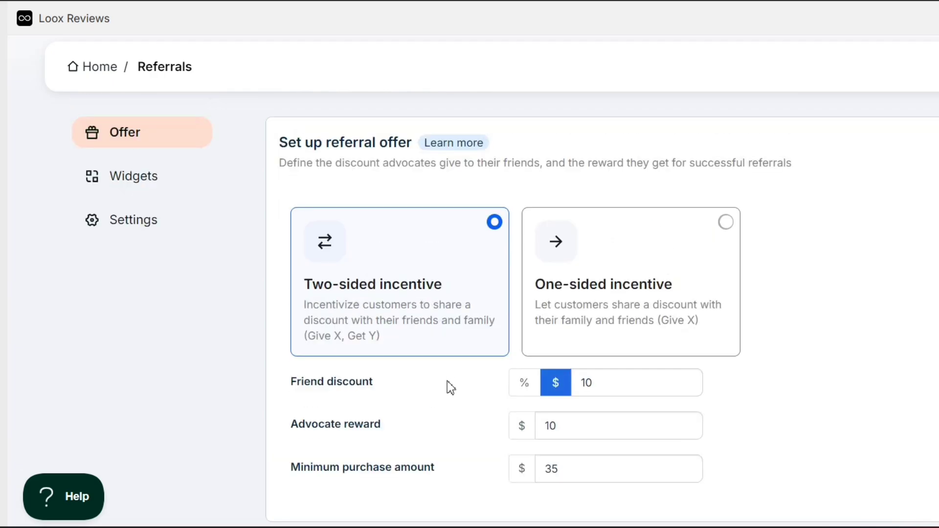
Look through the Onsite Referrals Widget options, then go to the Referrals Settings page.
left_click(135, 184)
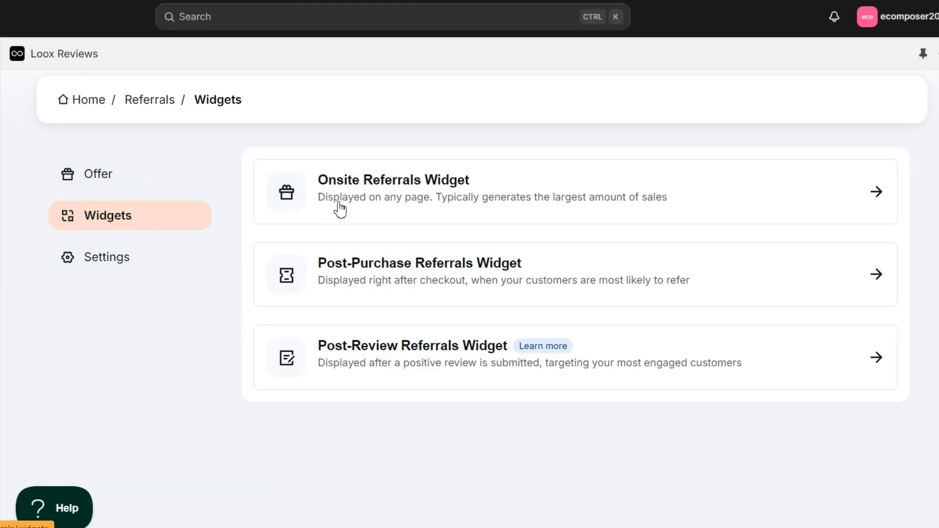
left_click(877, 194)
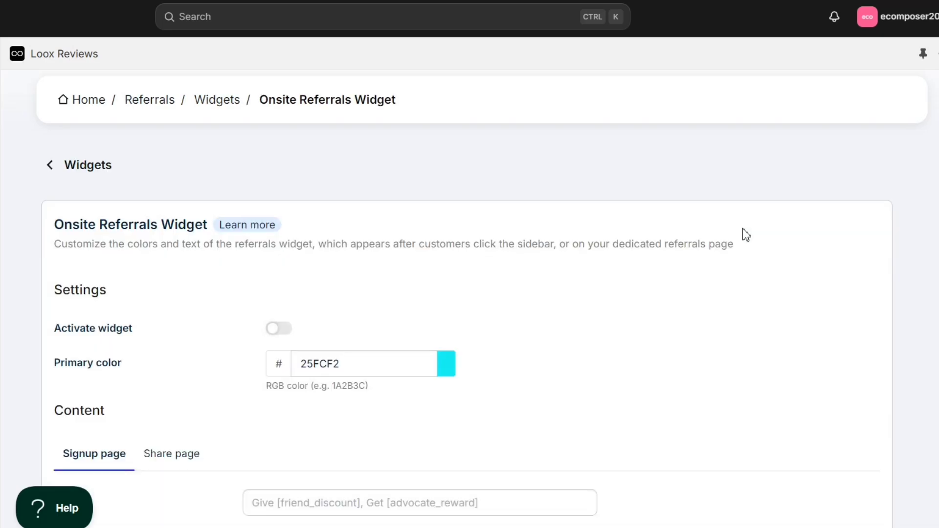
scroll(742, 229, "down", 15)
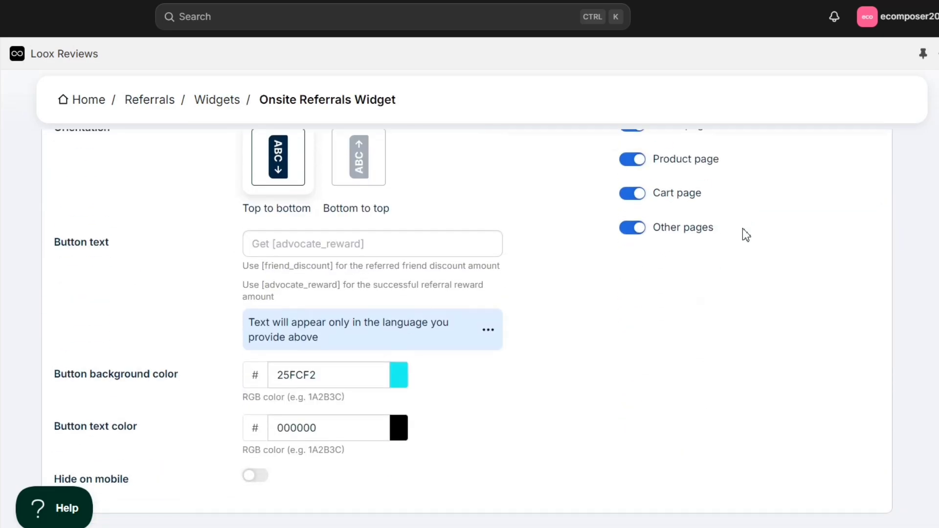
scroll(746, 235, "down", 9)
scroll(746, 235, "up", 20)
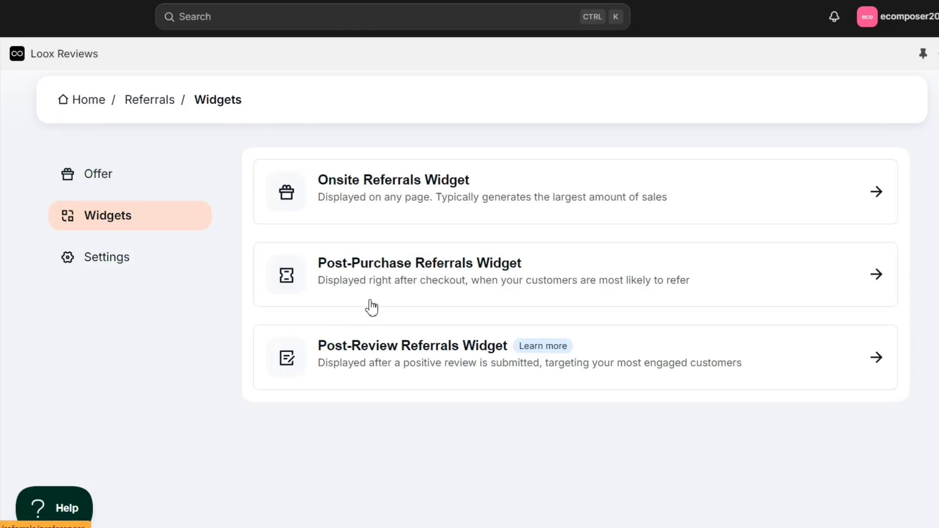
left_click(100, 263)
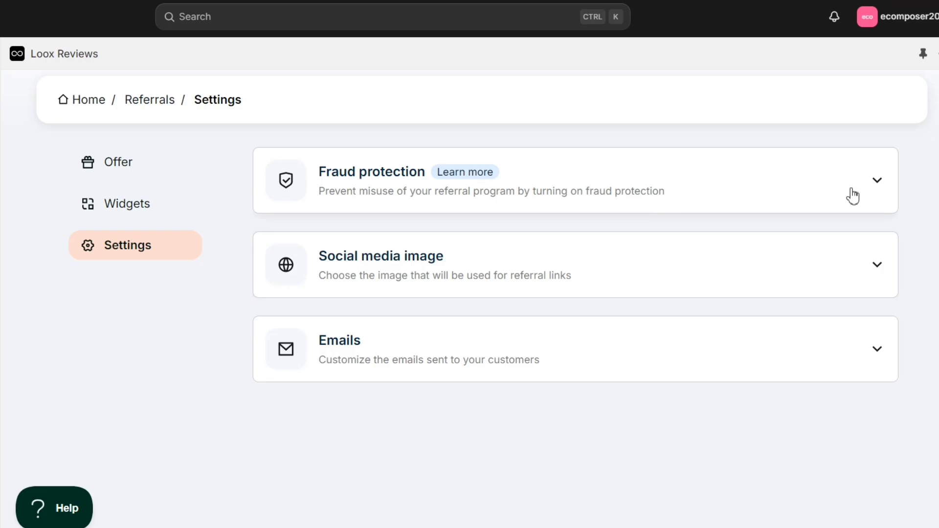
Turn on 'Limit discounts to new customers only' and 'Prevent self-referrals' under Fraud protection.
left_click(878, 182)
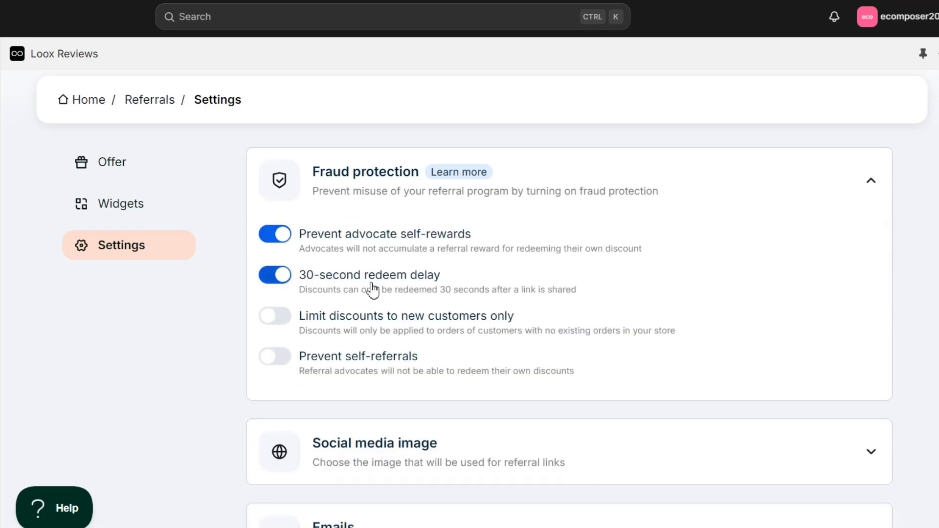
left_click(275, 318)
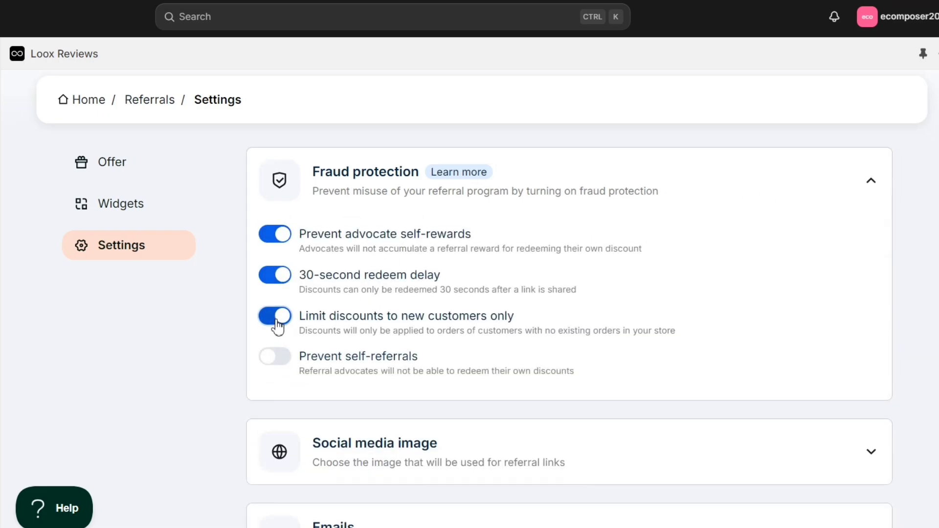
left_click(273, 362)
left_click(871, 188)
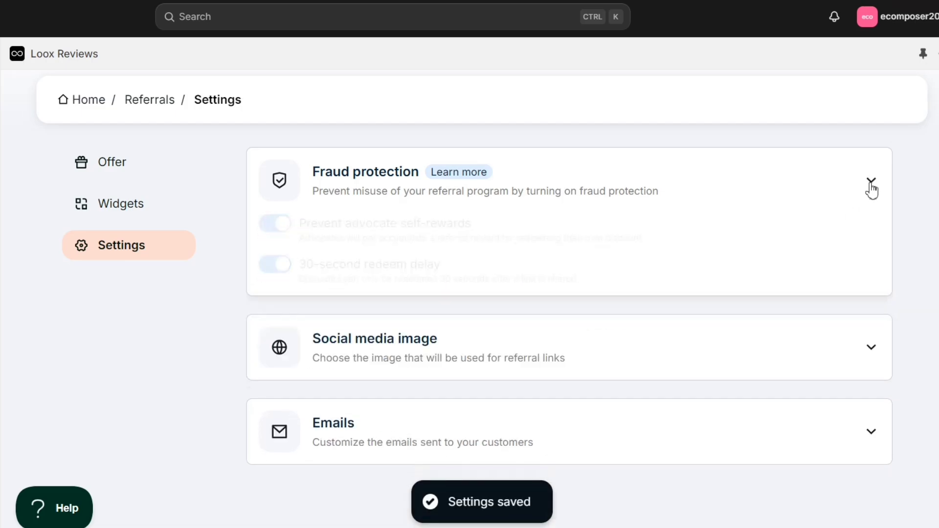
Expand the Social media image section, look it over, and collapse it again.
left_click(877, 266)
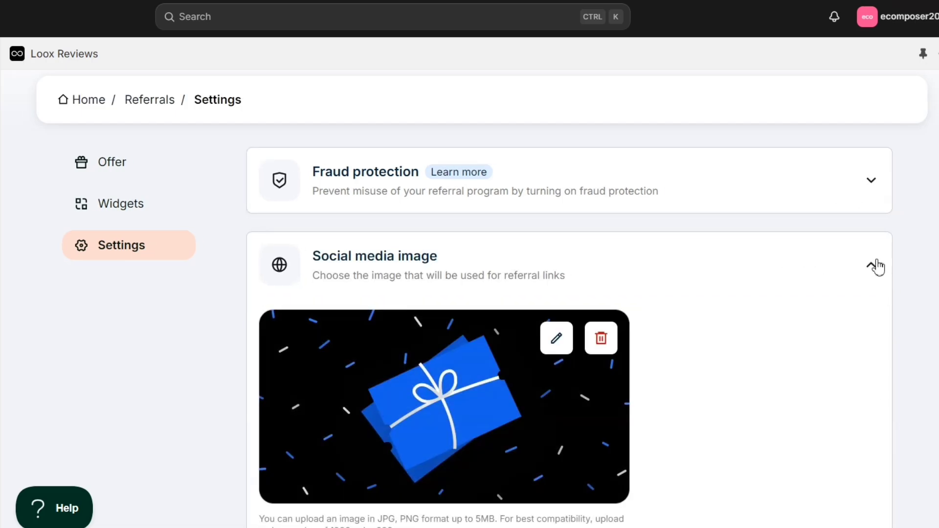
scroll(765, 362, "down", 3)
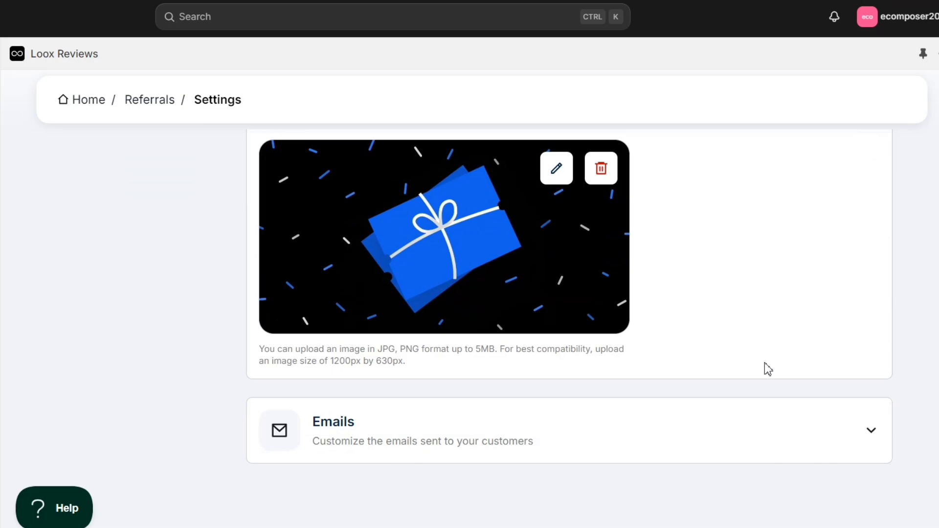
scroll(673, 332, "up", 2)
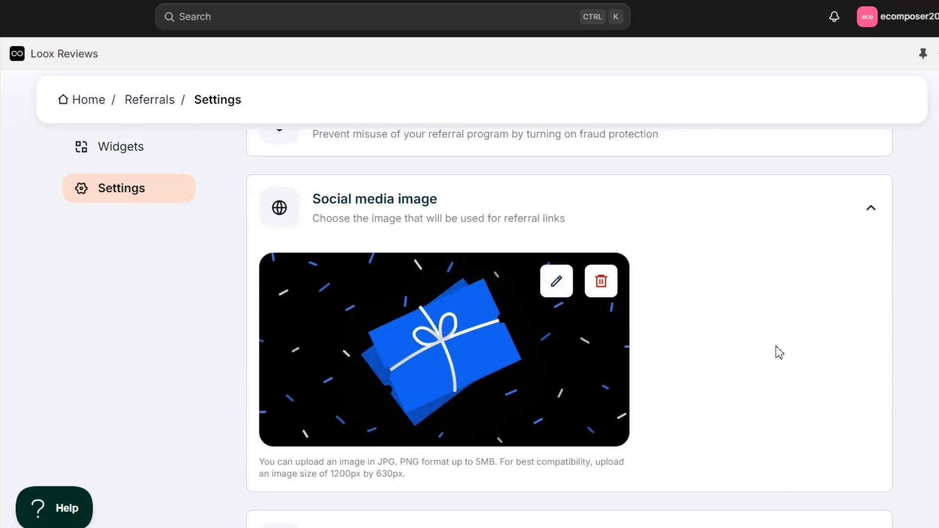
scroll(782, 340, "down", 2)
scroll(812, 313, "up", 3)
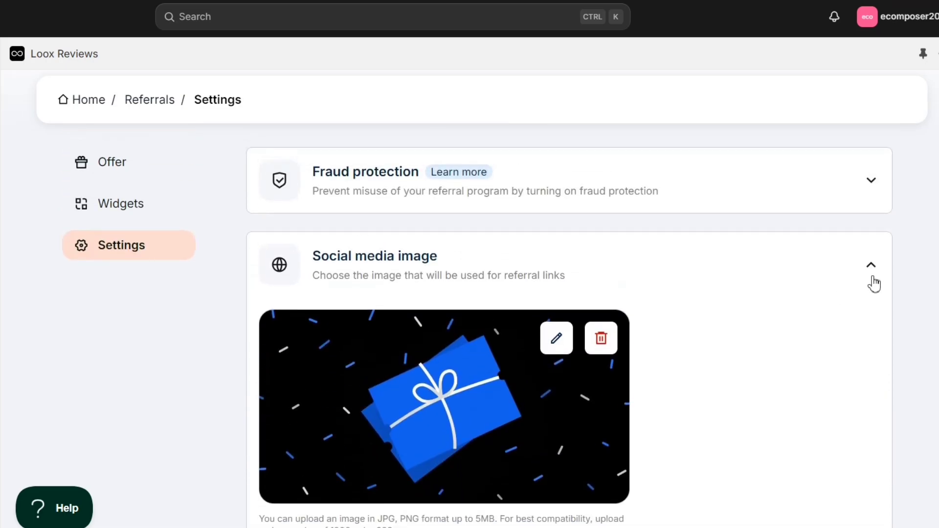
left_click(874, 284)
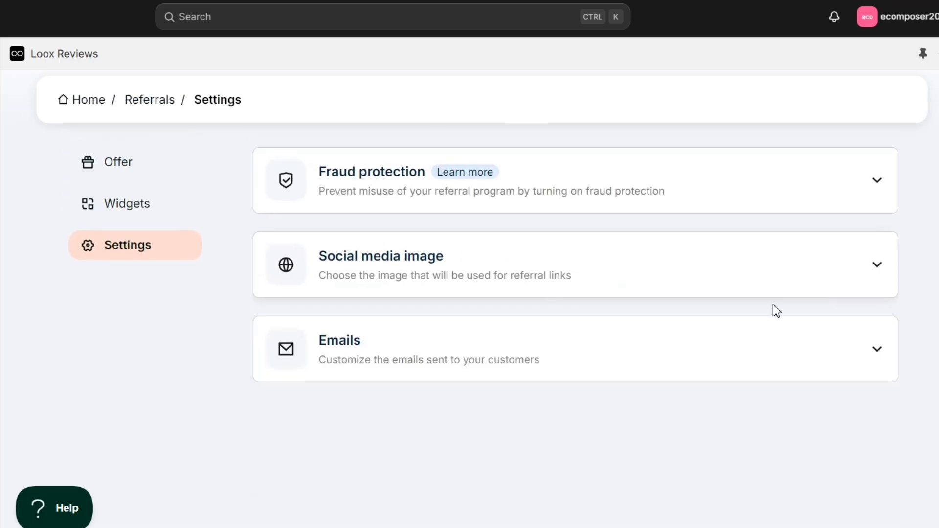
Open the Post-Purchase Referrals email settings and look through its email body.
left_click(877, 360)
scroll(750, 388, "down", 5)
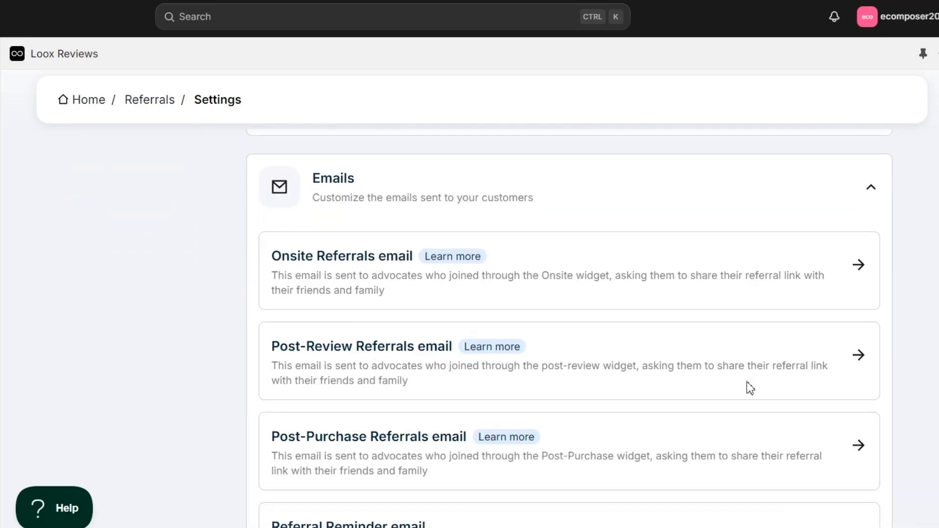
left_click(851, 359)
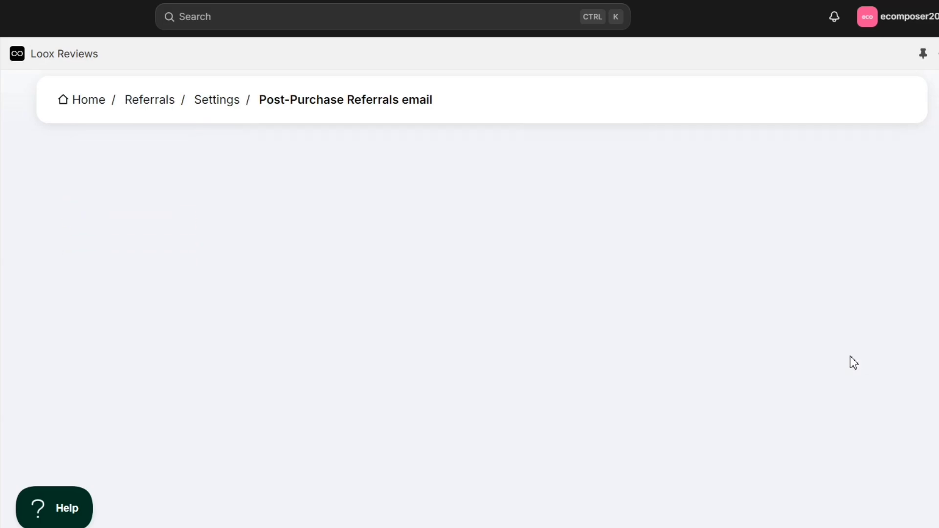
scroll(300, 293, "down", 2)
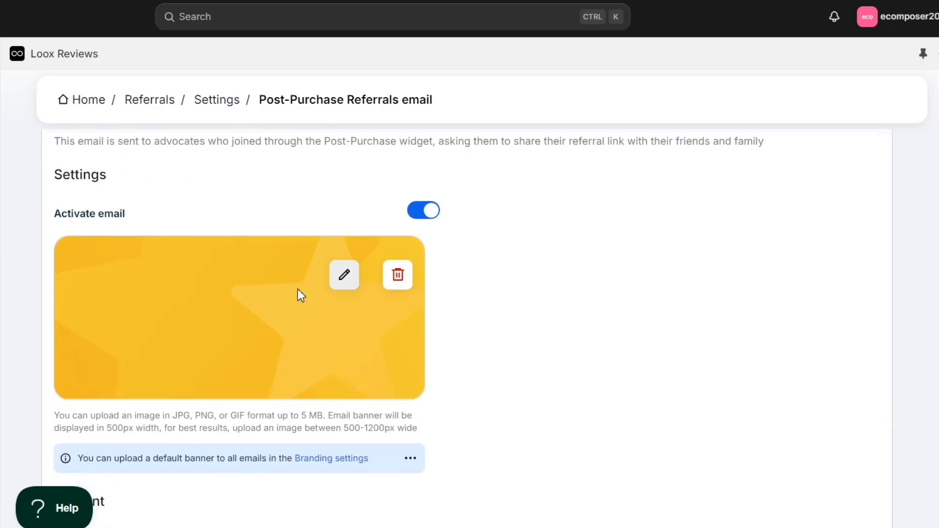
scroll(235, 298, "down", 5)
scroll(302, 308, "down", 1)
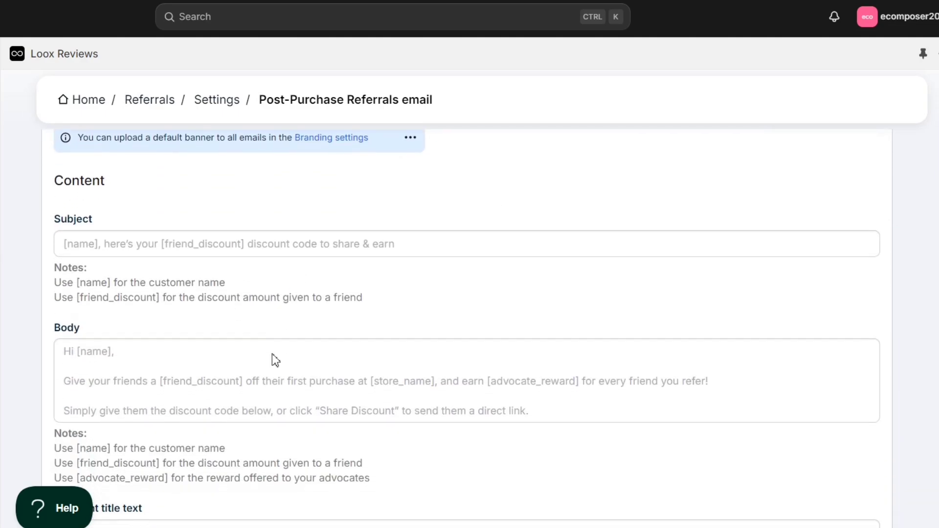
scroll(169, 343, "down", 3)
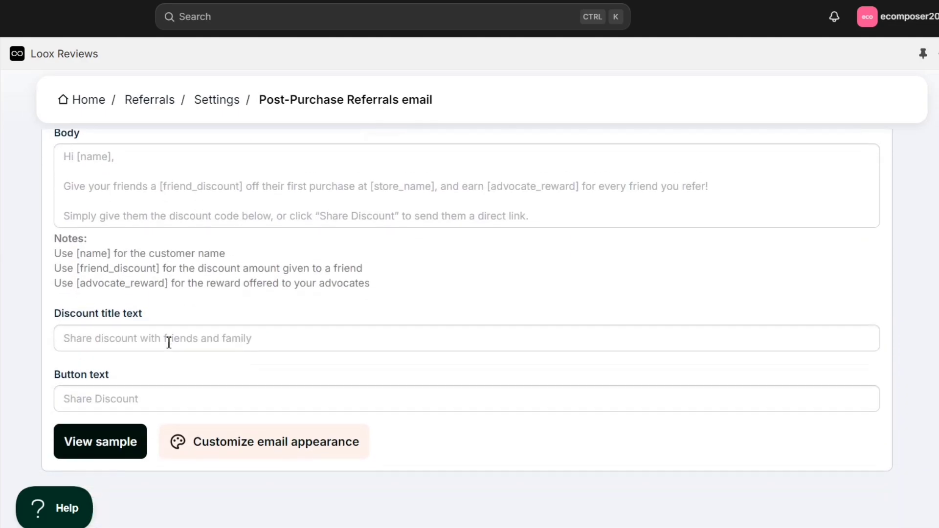
left_click(261, 250)
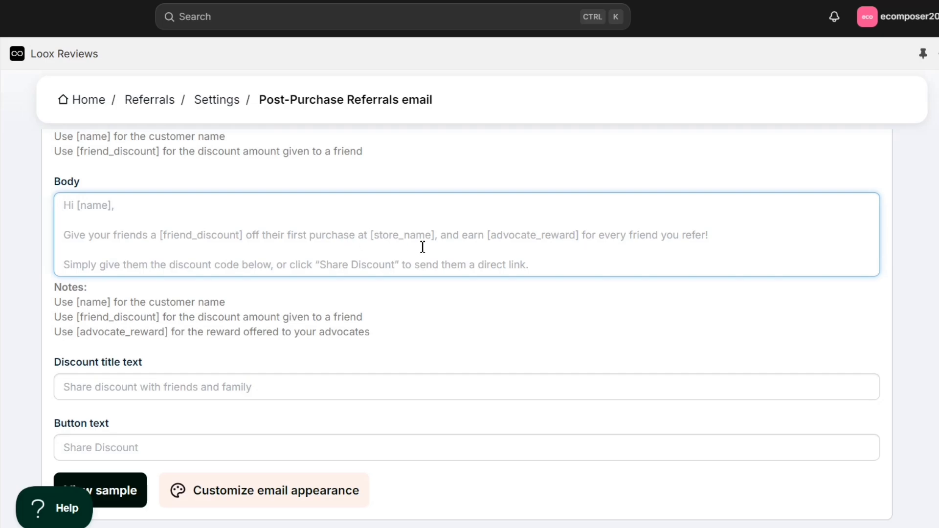
scroll(245, 306, "down", 2)
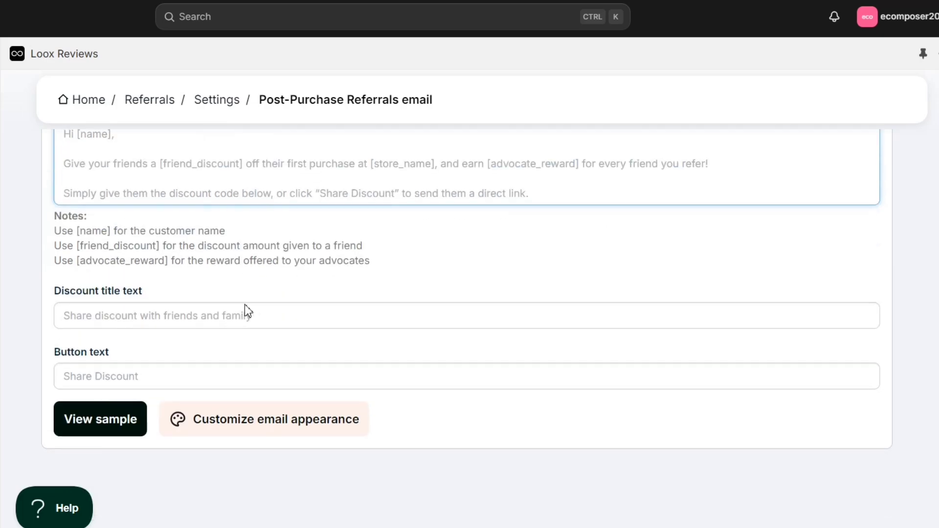
Preview the sample referral email and its $10 referral offer paragraph.
left_click(105, 422)
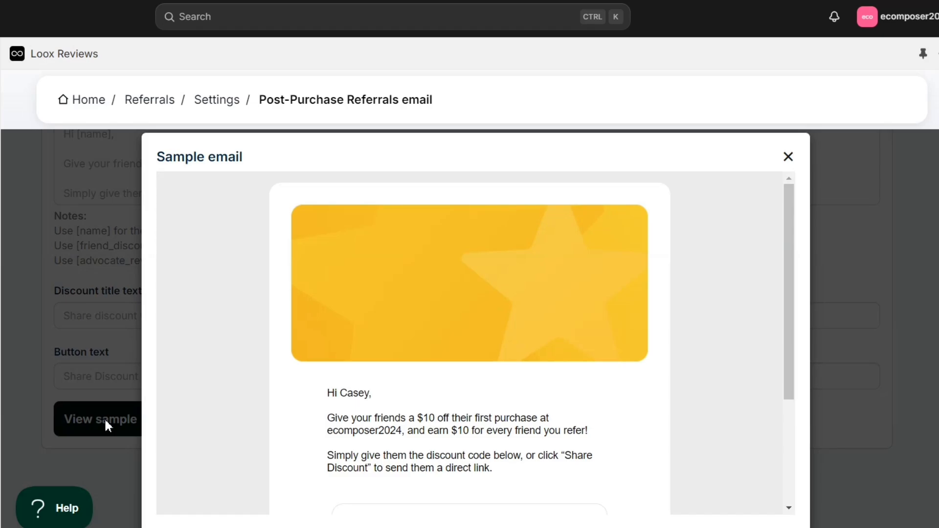
scroll(347, 404, "down", 3)
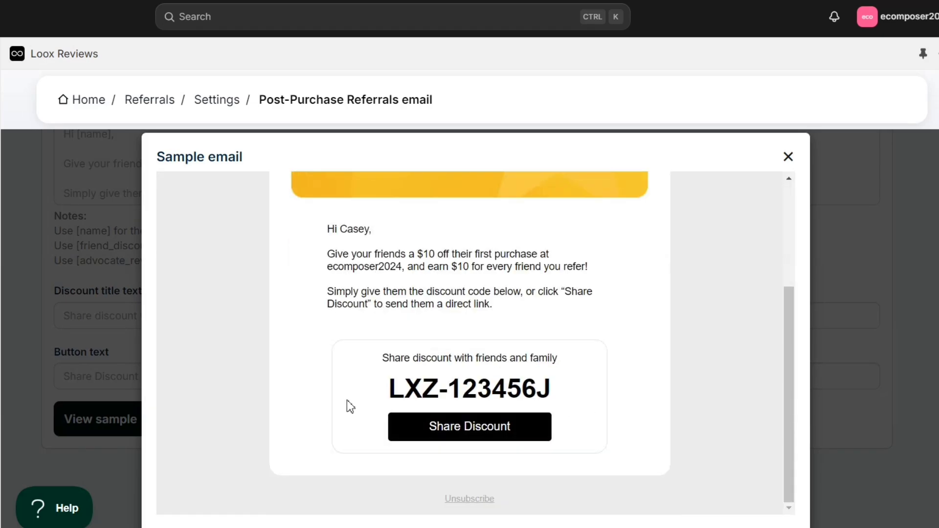
scroll(440, 371, "up", 3)
scroll(443, 370, "down", 3)
triple_click(499, 267)
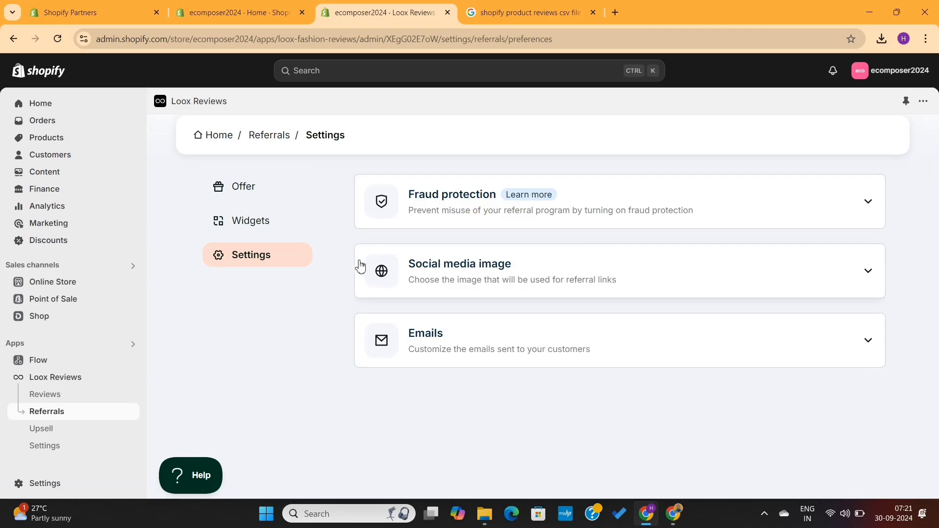
Start the Smart Upsell setup, keeping the 30% upsell discount.
left_click(53, 432)
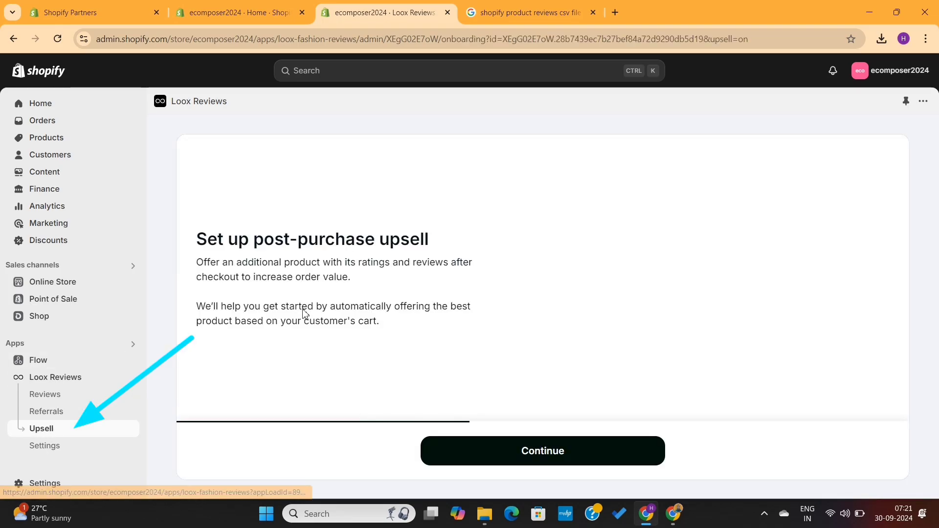
left_click(509, 459)
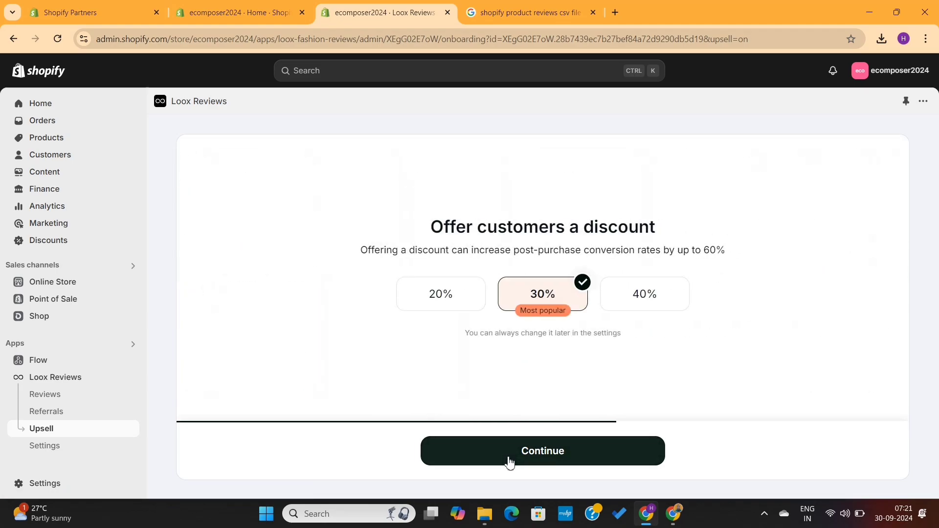
left_click(508, 460)
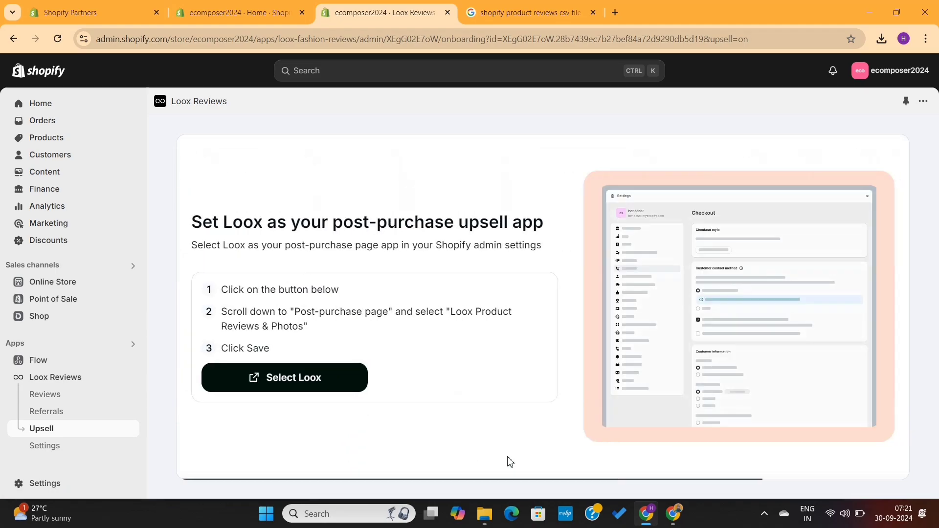
Make Loox Reviews the post-purchase page app in checkout settings, save, and finish setup.
left_click(300, 382)
scroll(414, 294, "up", 6)
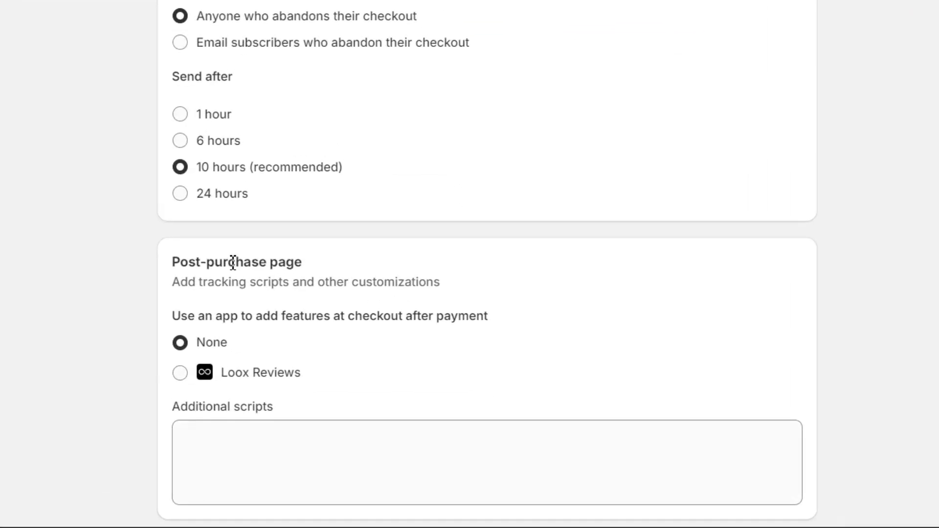
triple_click(389, 327)
left_click(180, 374)
scroll(326, 375, "down", 3)
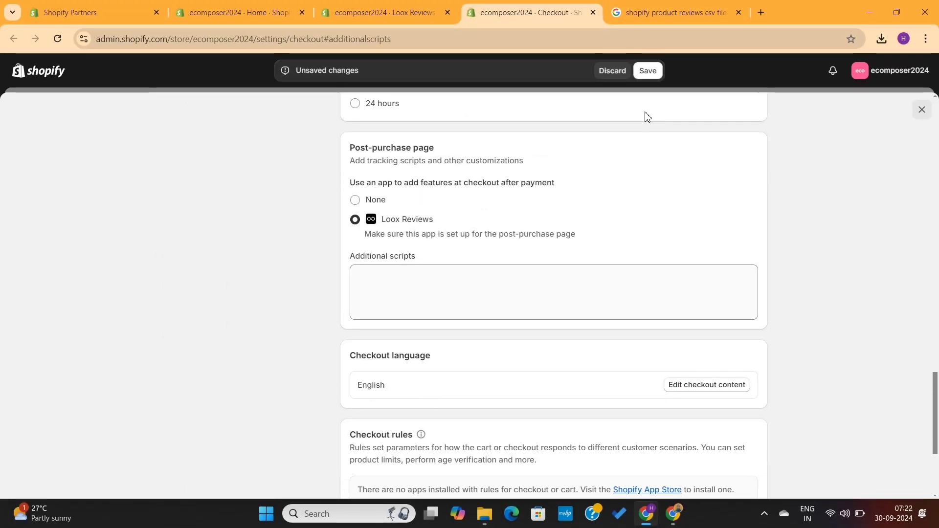
left_click(648, 72)
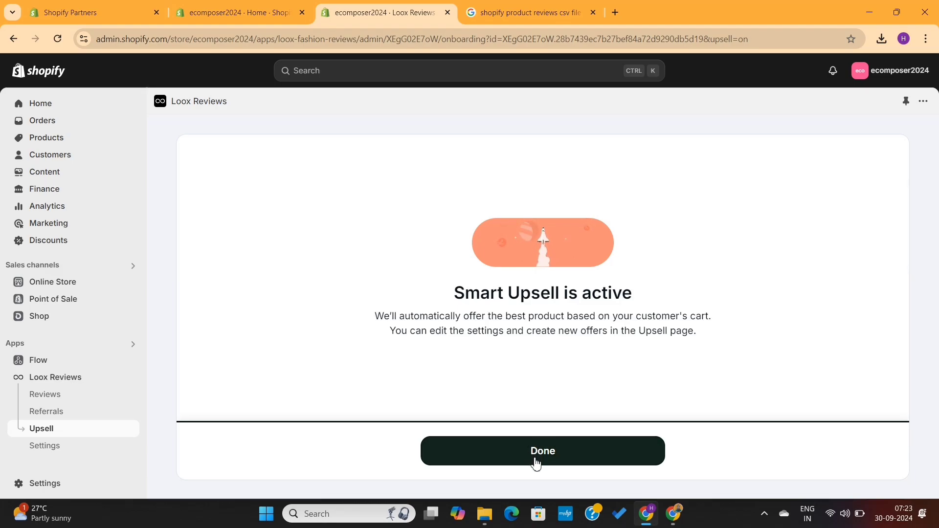
left_click(537, 459)
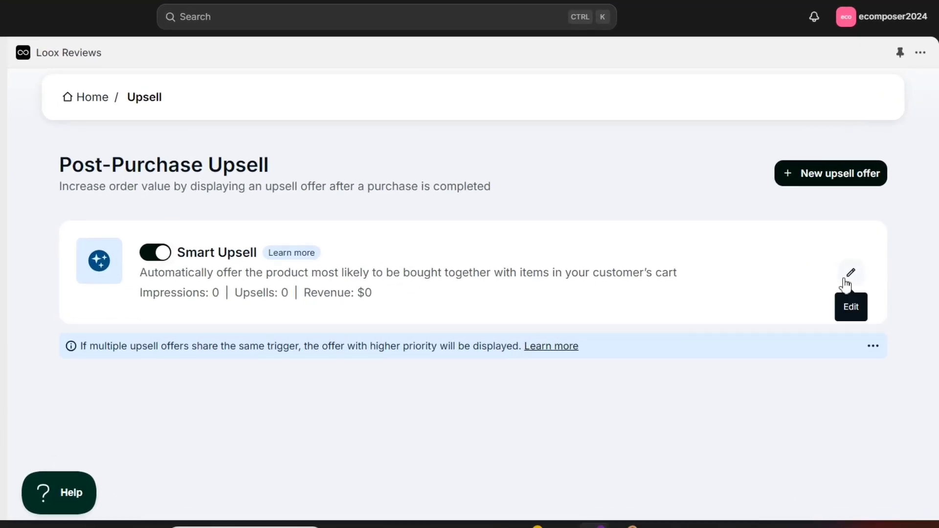
Edit Smart Upsell to 15% off with free shipping and the quantity selector shown.
left_click(855, 275)
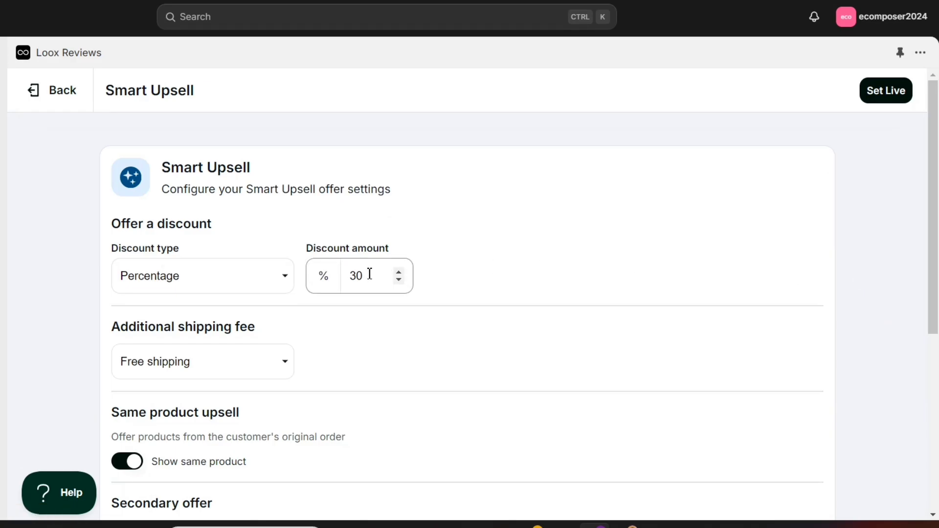
left_click_drag(370, 274, 344, 273)
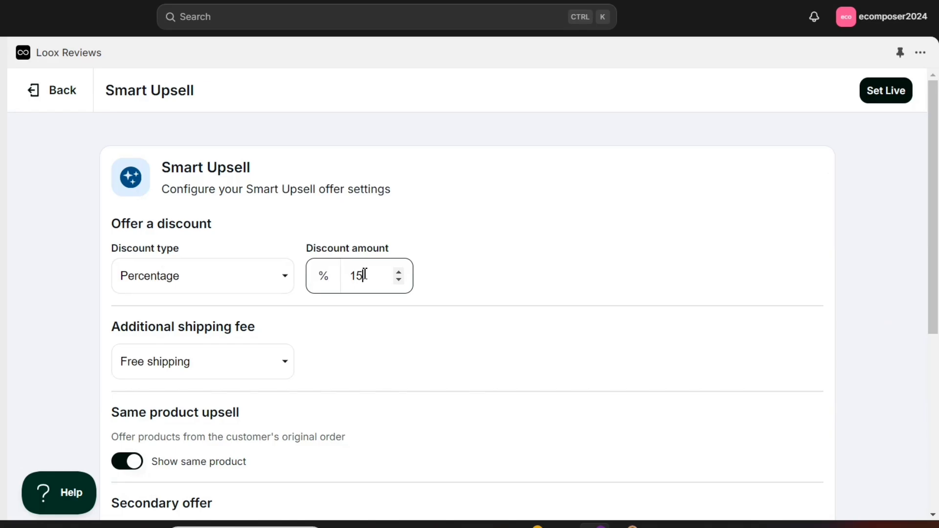
scroll(389, 345, "down", 1)
left_click(271, 337)
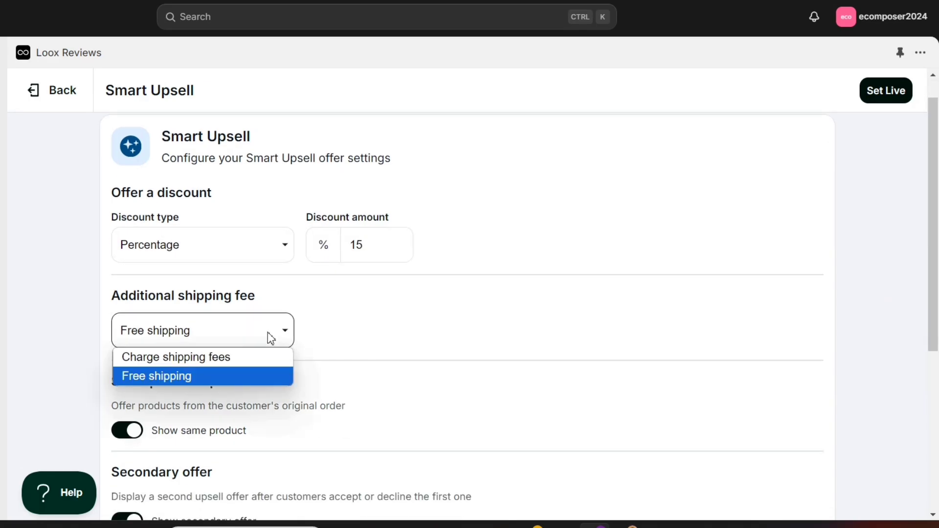
left_click(271, 337)
scroll(454, 359, "down", 2)
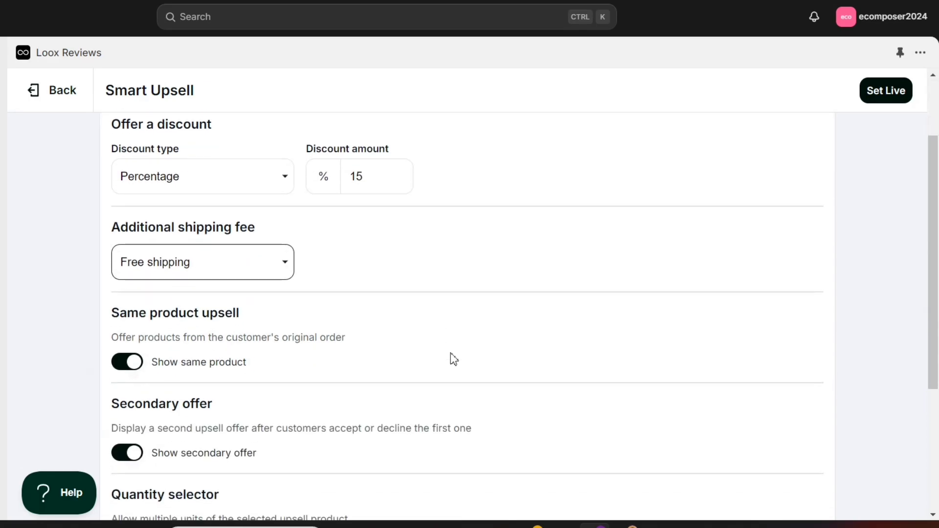
scroll(453, 360, "down", 3)
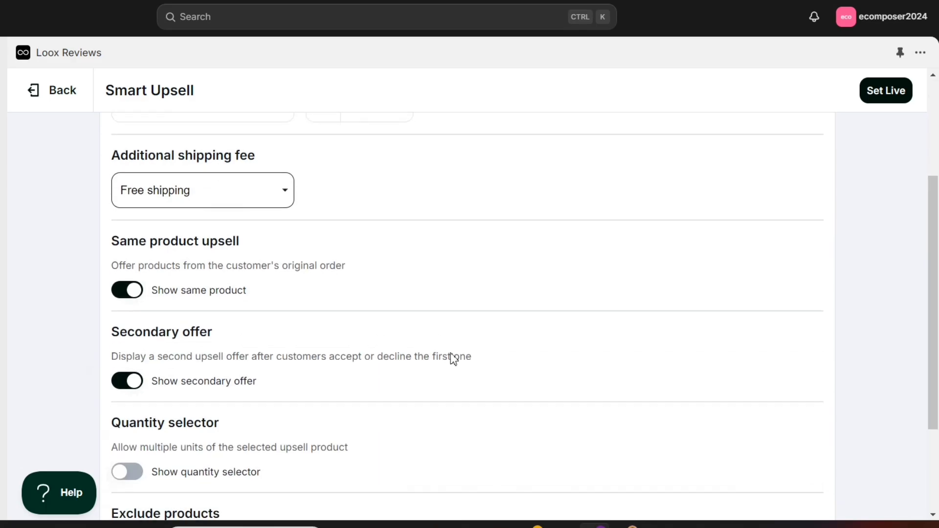
scroll(454, 359, "down", 2)
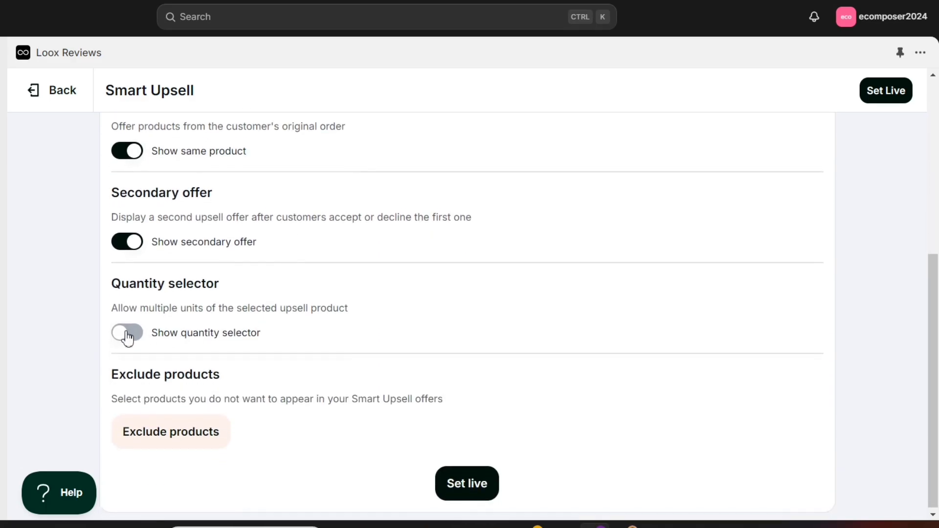
left_click(126, 336)
scroll(306, 347, "down", 1)
Exclude CONVERSE | CHUCK TAYLOR ALL STAR LO and the Toddler Axel Mid, then set it live.
left_click(196, 443)
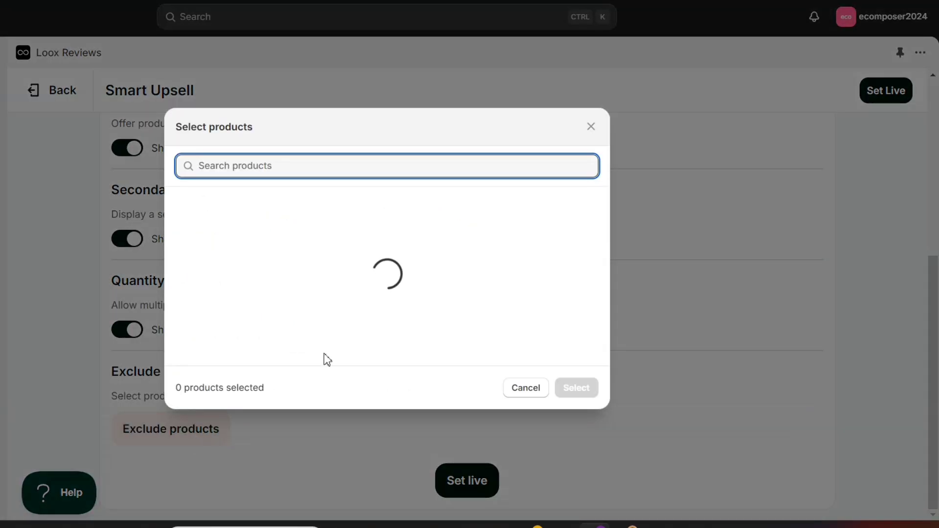
scroll(394, 309, "down", 10)
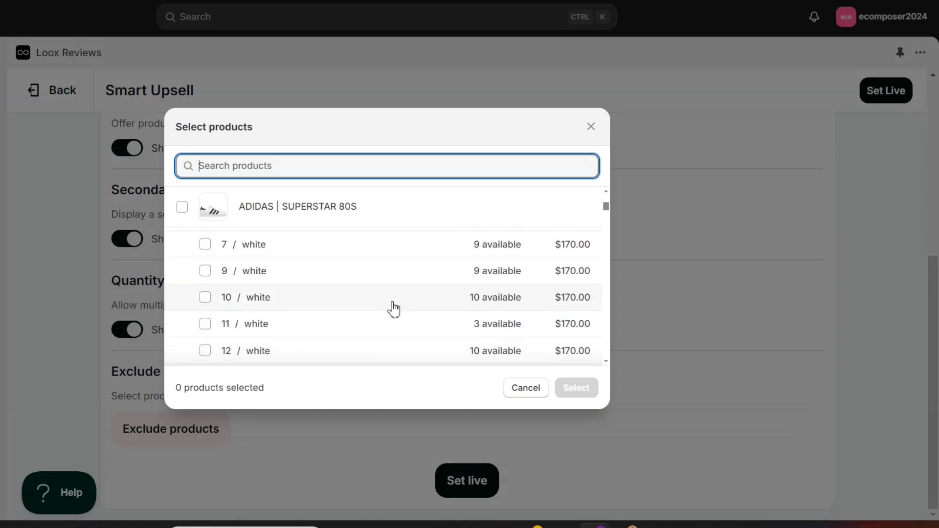
left_click(182, 207)
left_click(182, 246)
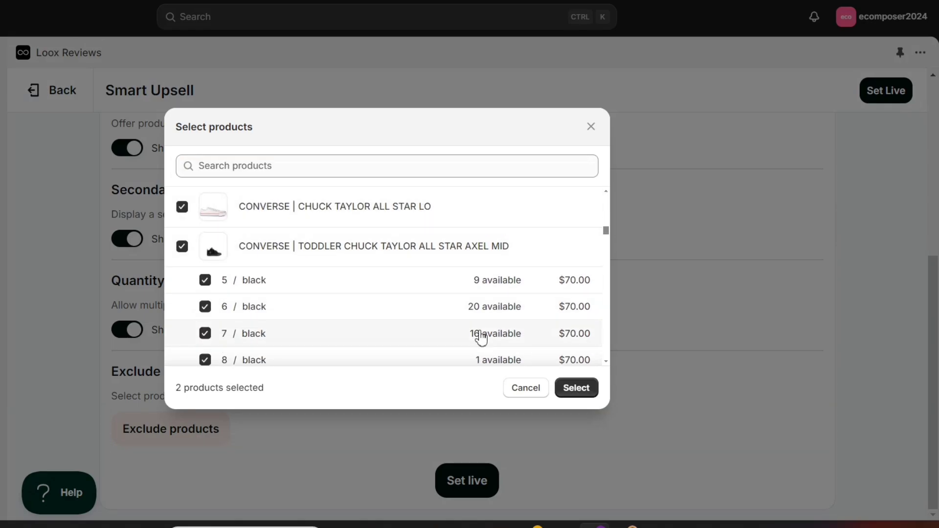
left_click(576, 388)
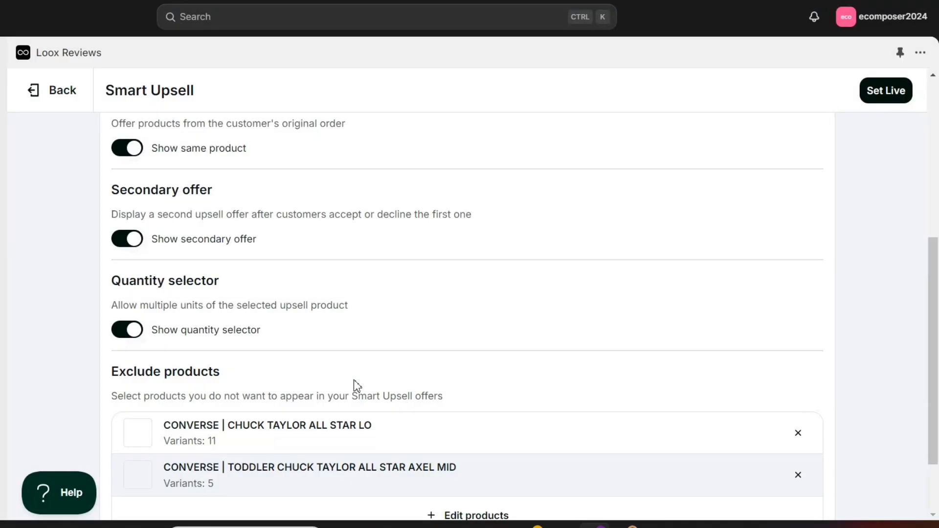
scroll(414, 435, "down", 1)
scroll(415, 435, "down", 1)
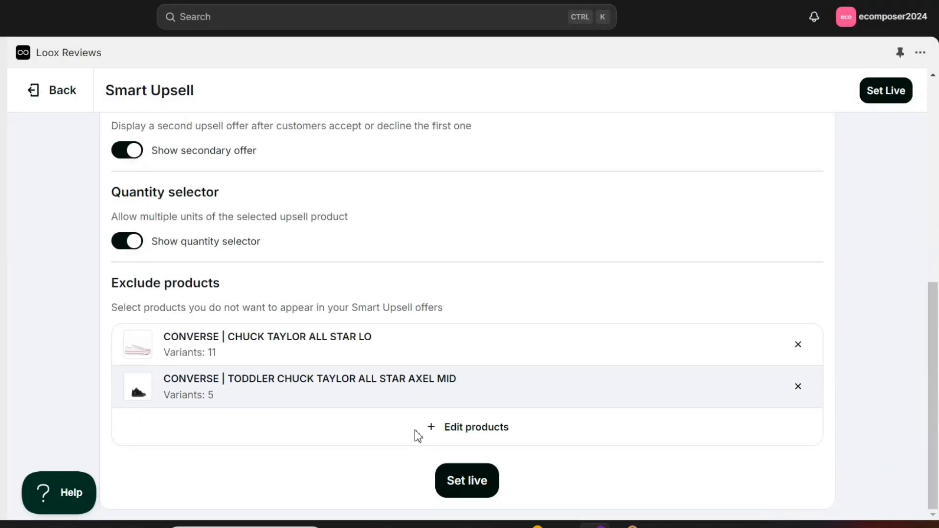
left_click(462, 484)
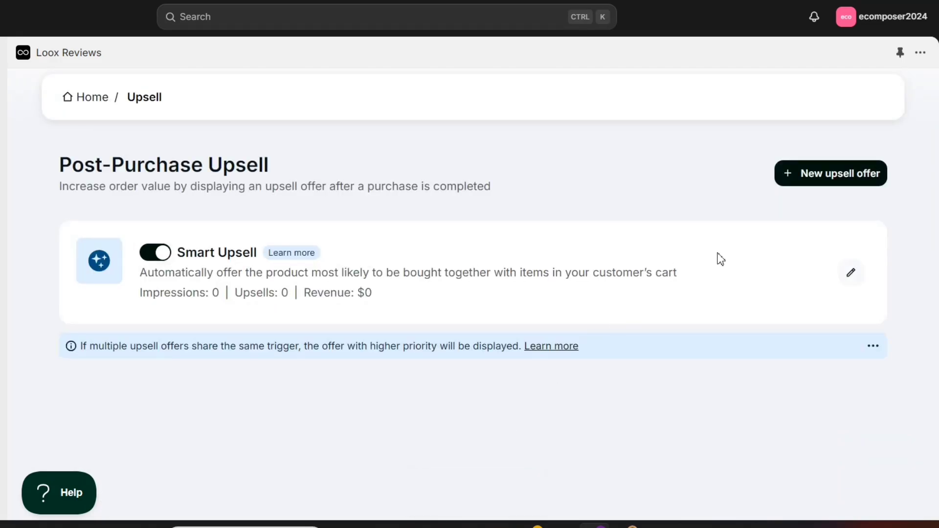
Create a new upsell offer triggered by the ADIDAS Classic Backpack and Legend Ink backpack.
left_click(819, 176)
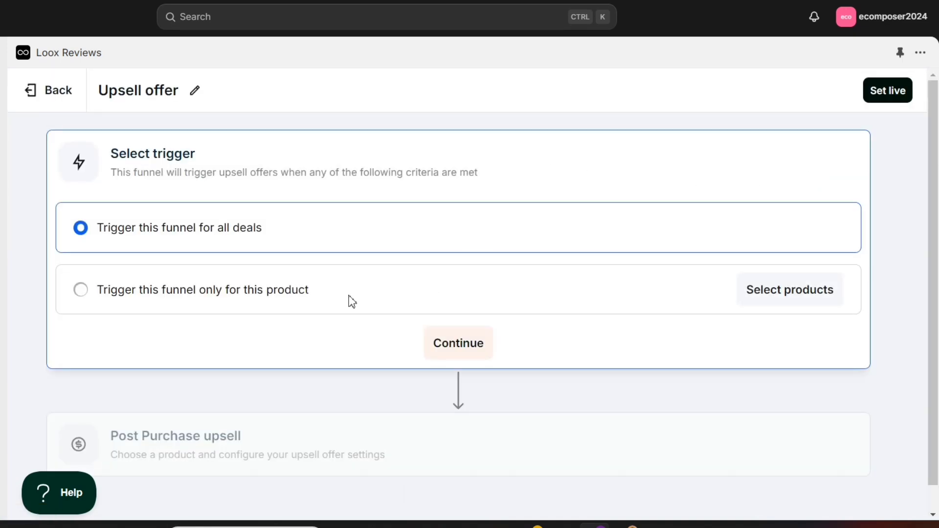
left_click(779, 296)
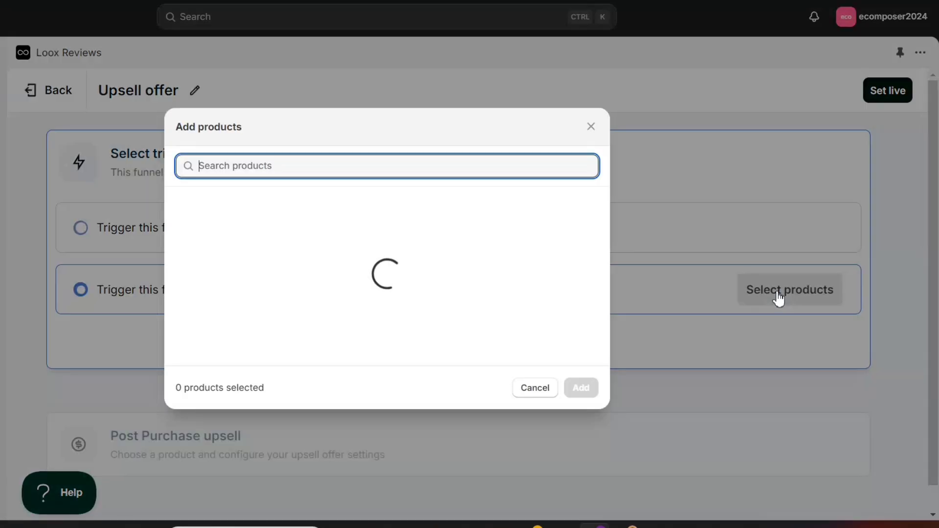
left_click(182, 207)
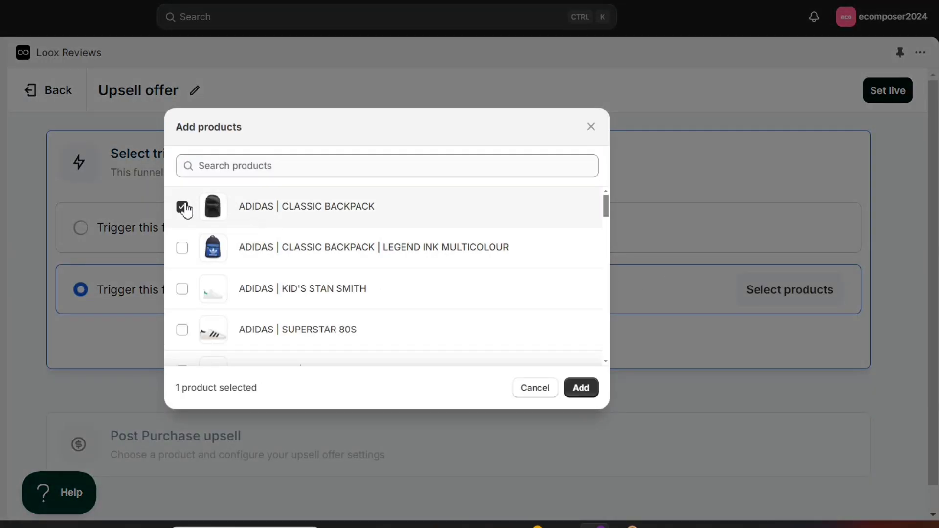
left_click(182, 247)
scroll(300, 298, "down", 5)
left_click(581, 387)
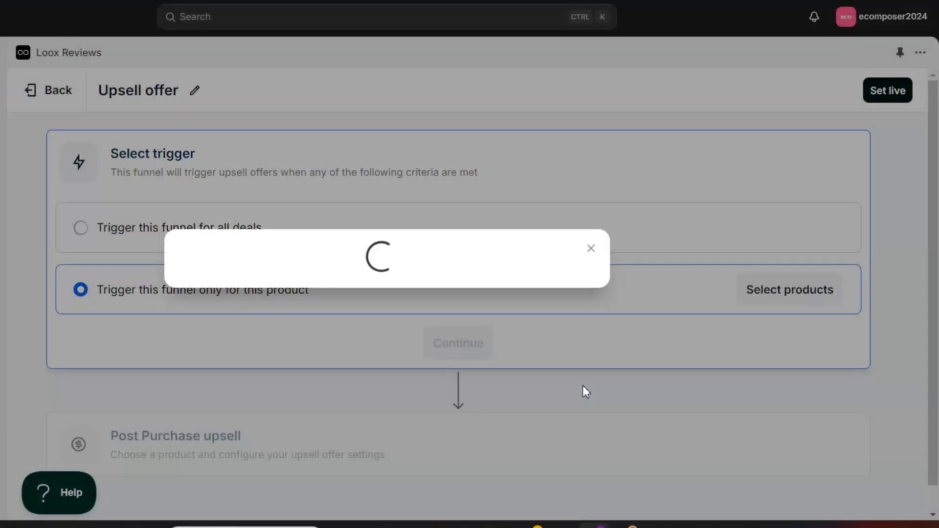
Choose CONVERSE | CHUCK TAYLOR ALL STAR II HI as the upsell product.
scroll(508, 390, "down", 1)
left_click(481, 325)
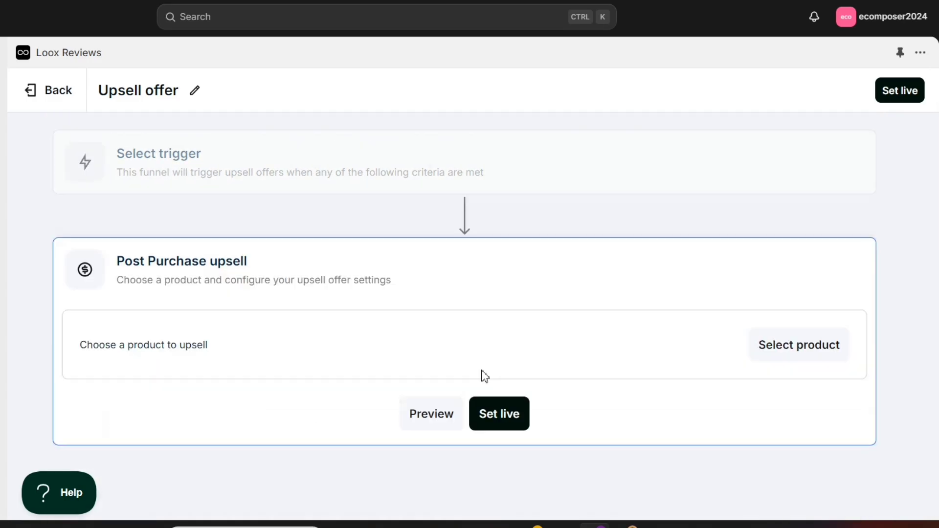
left_click(789, 355)
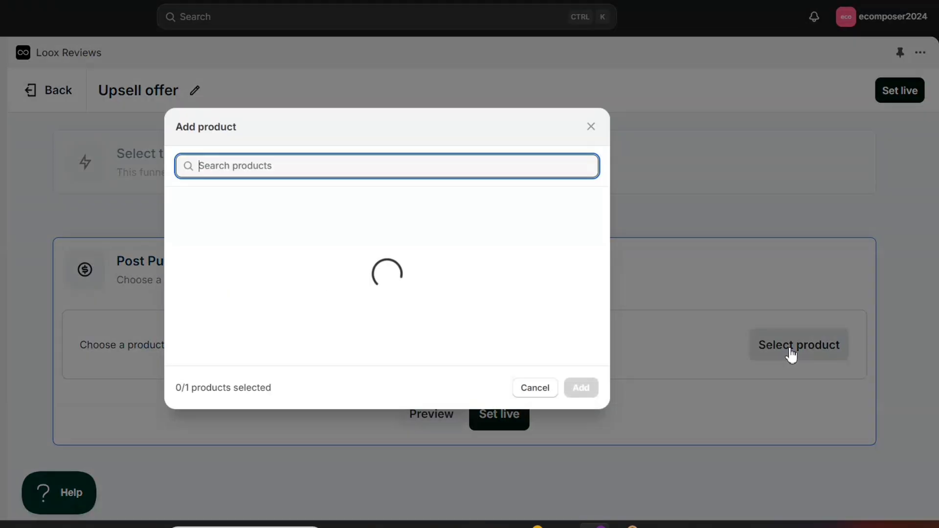
left_click(182, 268)
scroll(281, 285, "down", 5)
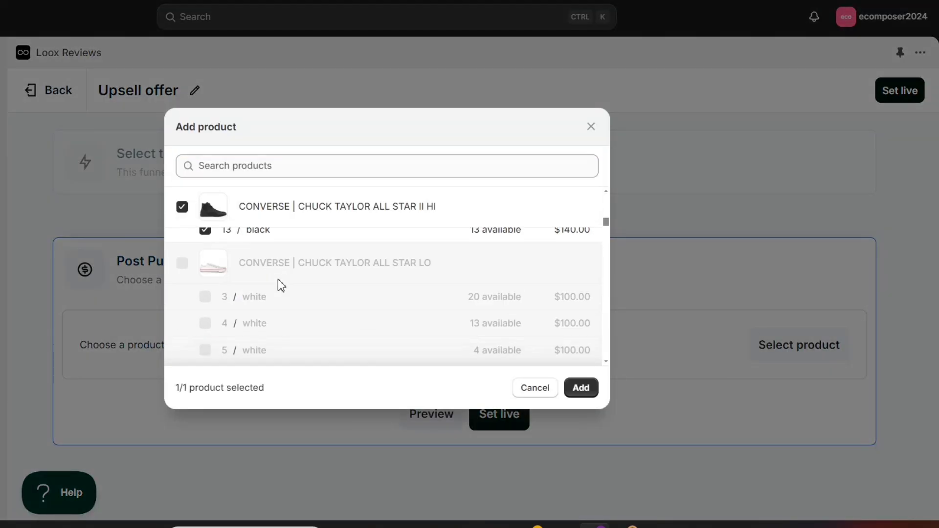
left_click(581, 388)
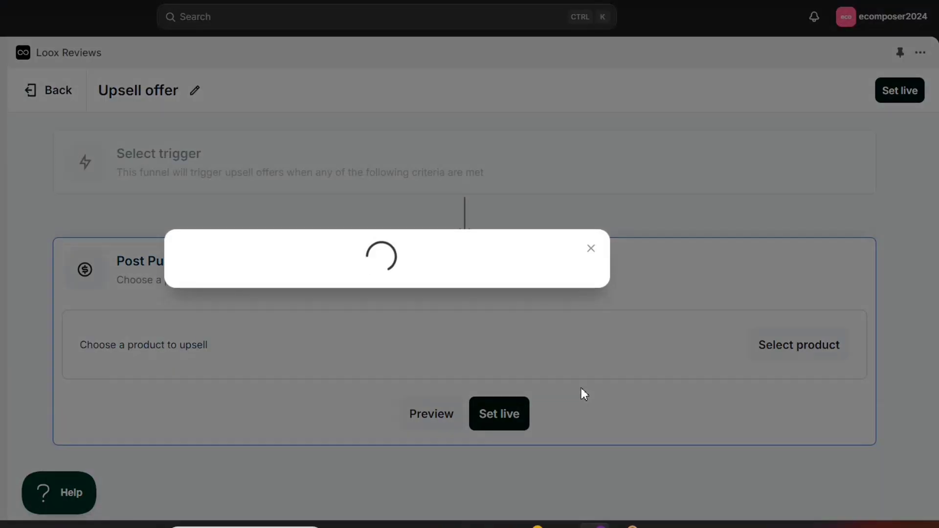
Set the upsell discount amount to 15.
scroll(456, 390, "down", 4)
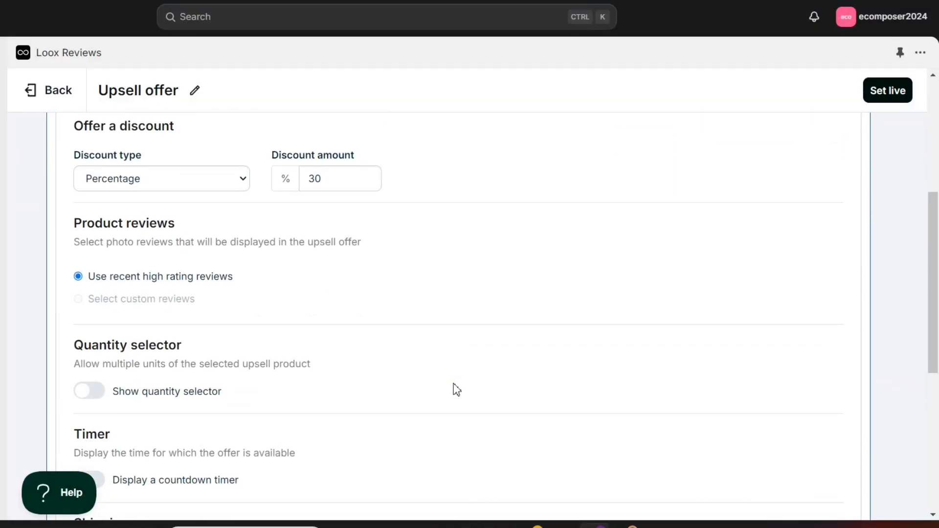
double_click(333, 178)
type("15")
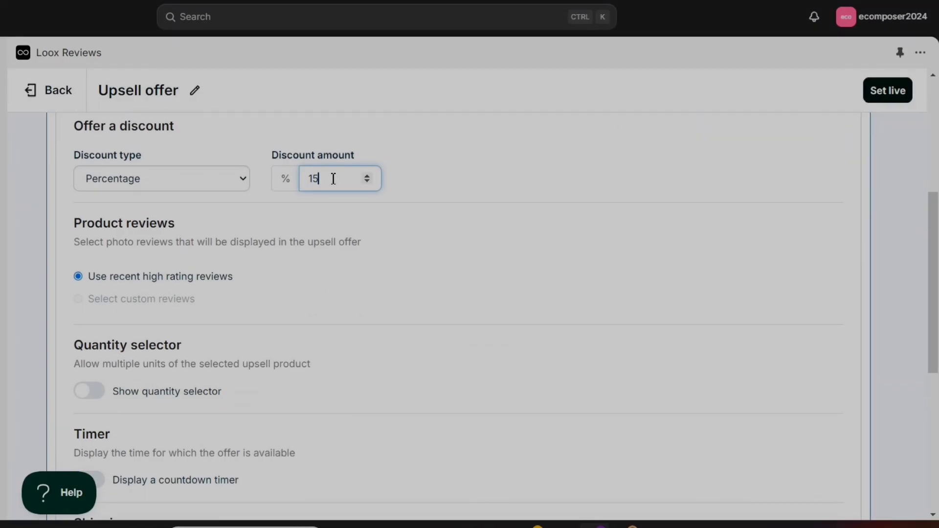
scroll(92, 205, "down", 4)
Enable the quantity selector, a 2-minute countdown timer and skip-if-ordered, then set the offer live.
left_click(90, 199)
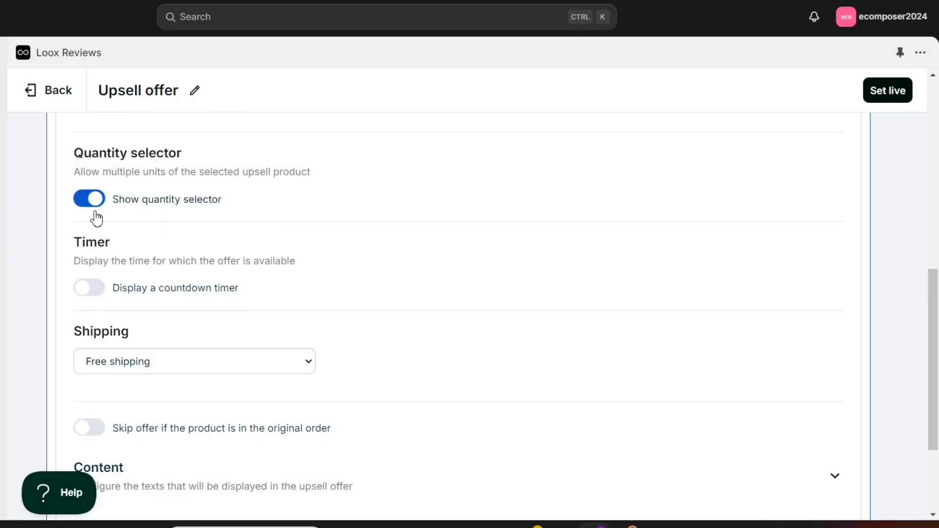
left_click(91, 289)
scroll(204, 303, "down", 1)
double_click(143, 286)
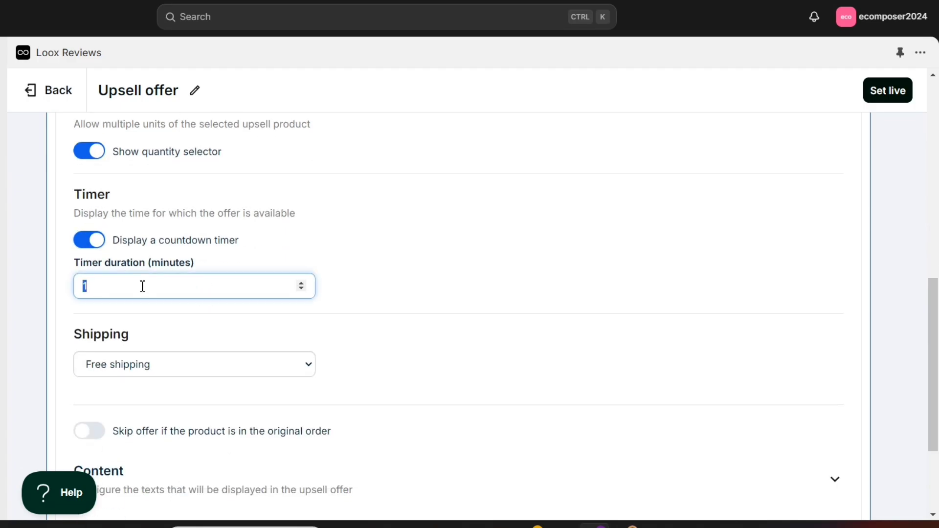
type("2")
left_click(217, 332)
scroll(216, 332, "down", 3)
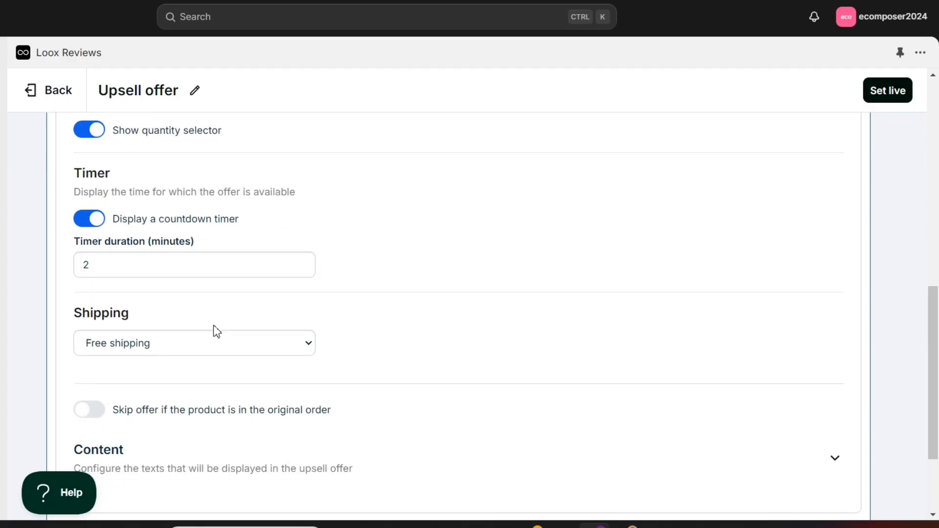
left_click(90, 288)
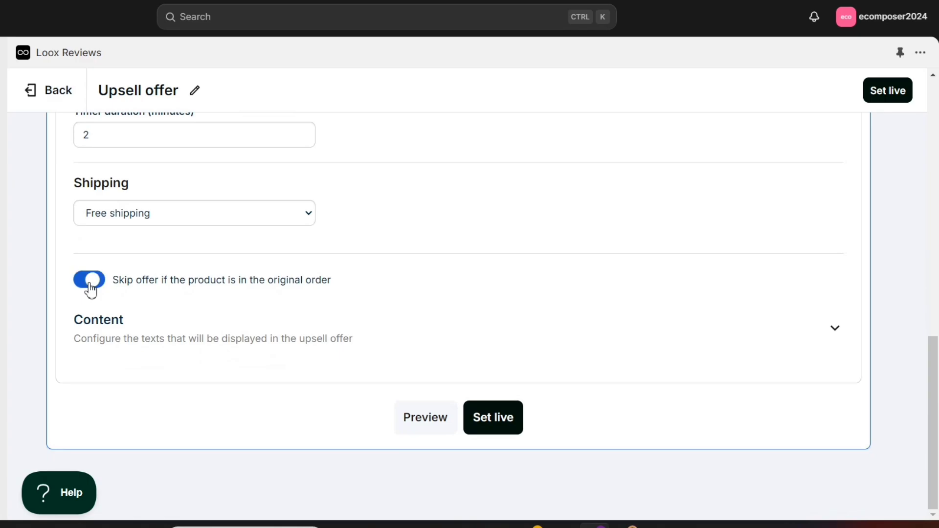
left_click(498, 418)
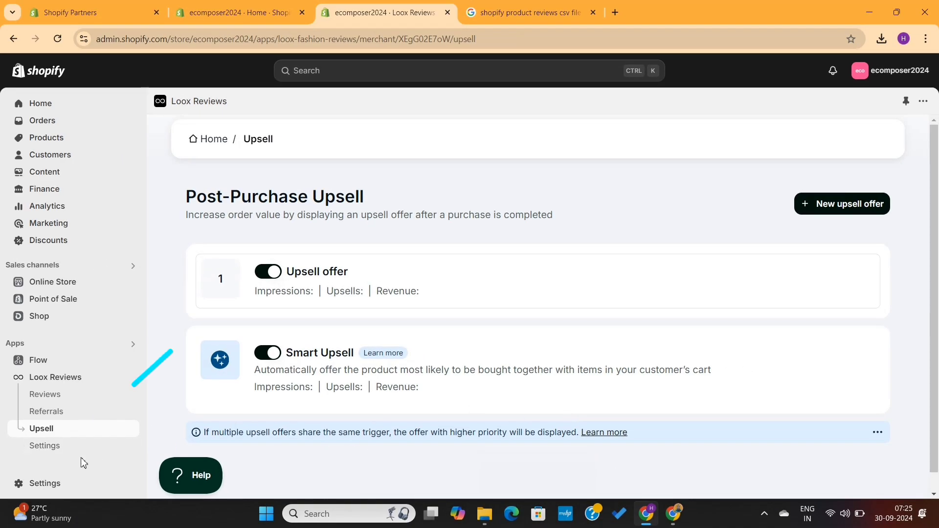
In Loox settings, keep Rounded corners and set Loox branding to Hidden.
left_click(66, 449)
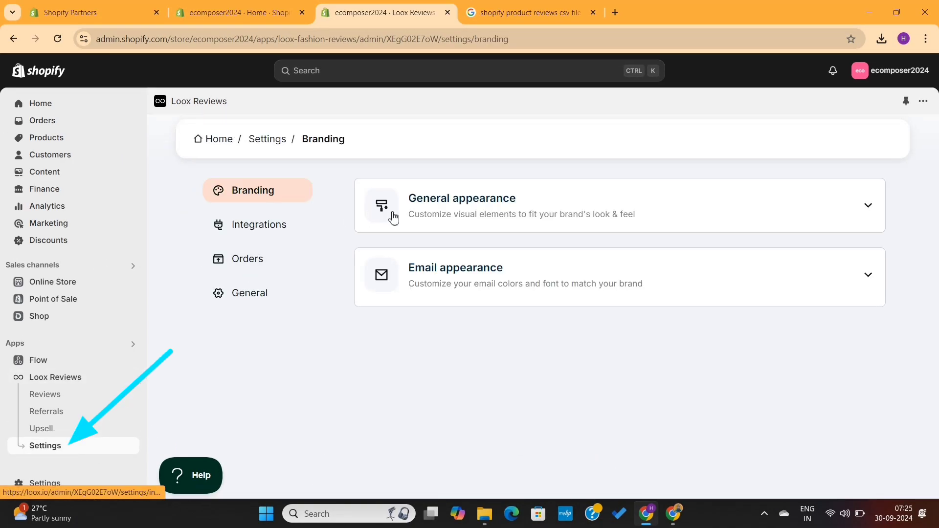
left_click(867, 208)
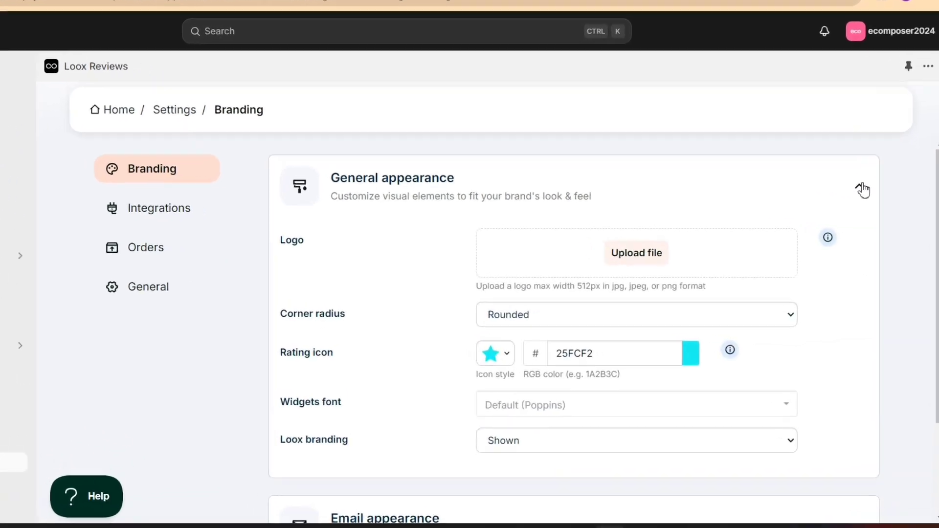
left_click(553, 303)
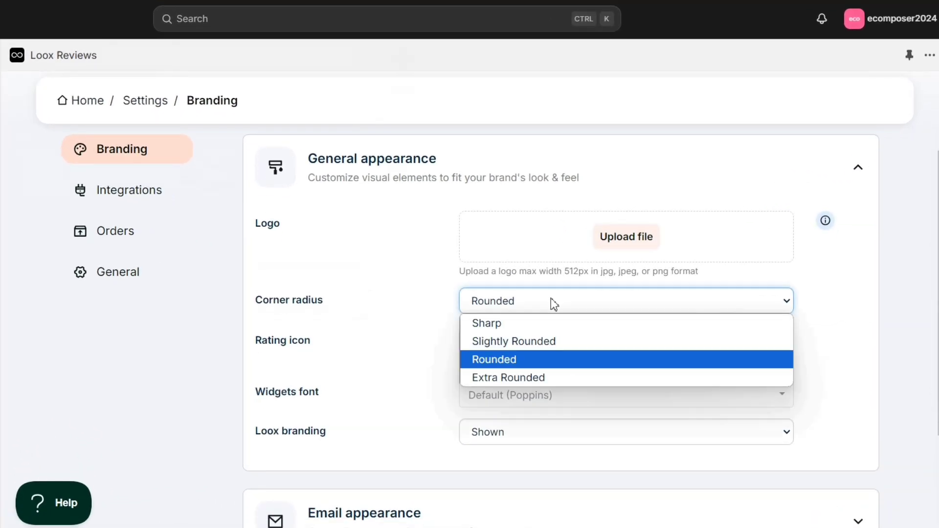
left_click(551, 303)
scroll(543, 442, "down", 2)
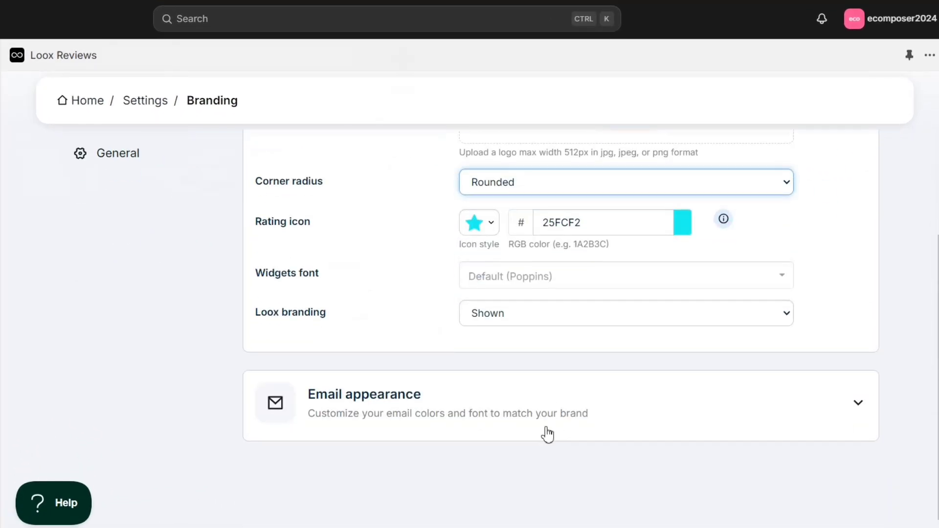
left_click(594, 320)
left_click(567, 350)
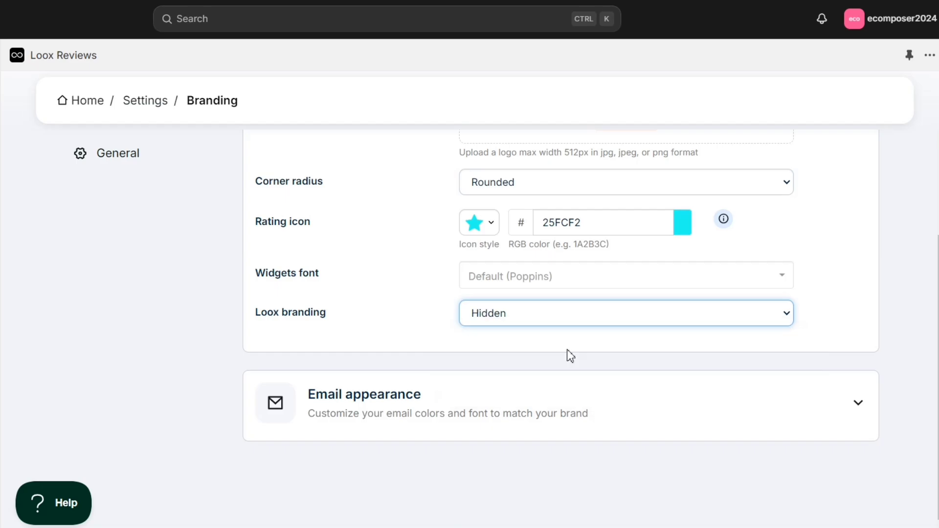
left_click(410, 323)
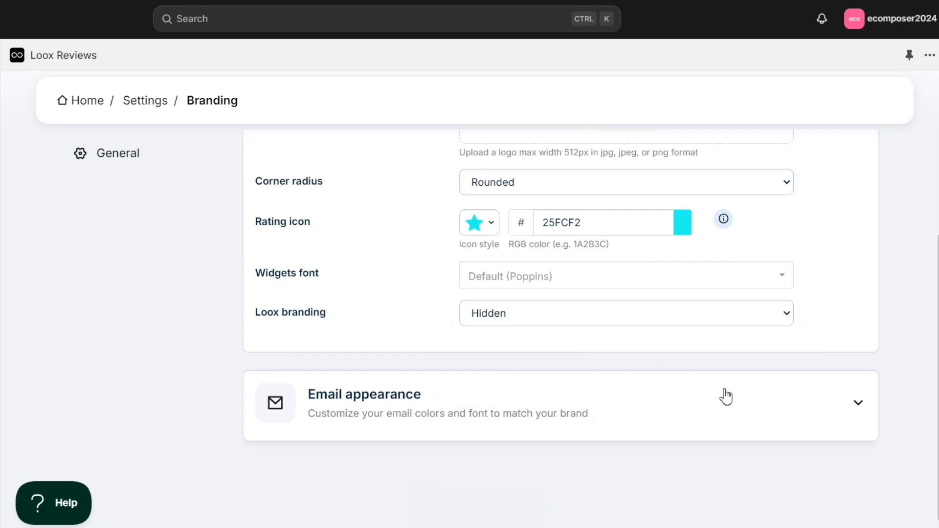
Expand Email appearance, cancel replacing the banner image, and collapse it.
left_click(859, 408)
scroll(572, 352, "down", 5)
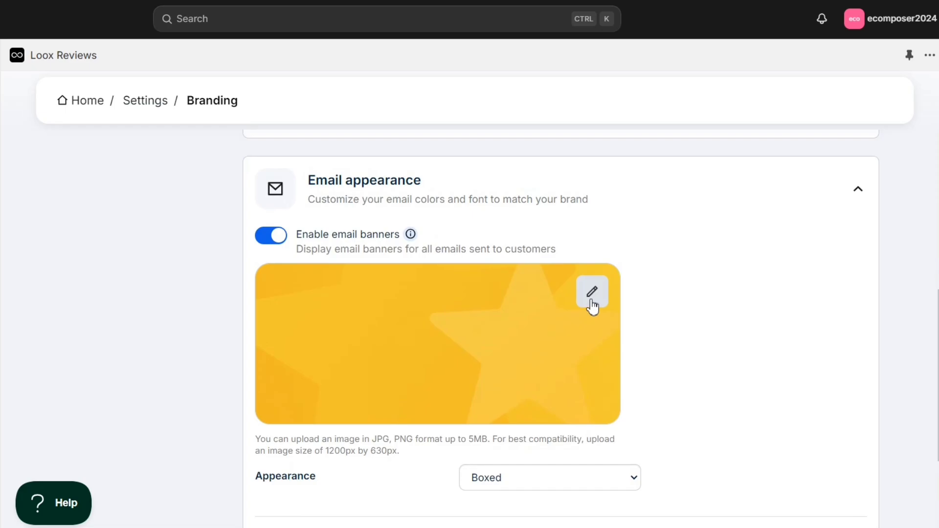
left_click(590, 302)
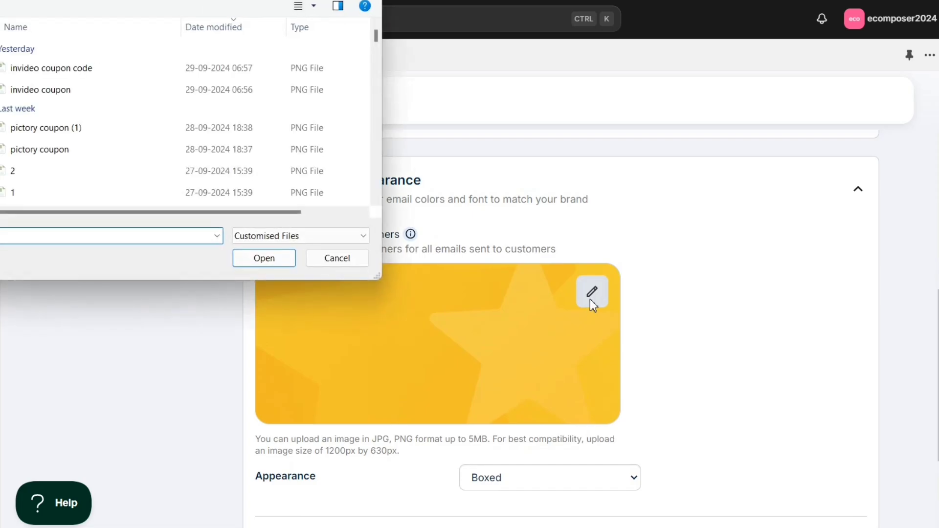
left_click(337, 259)
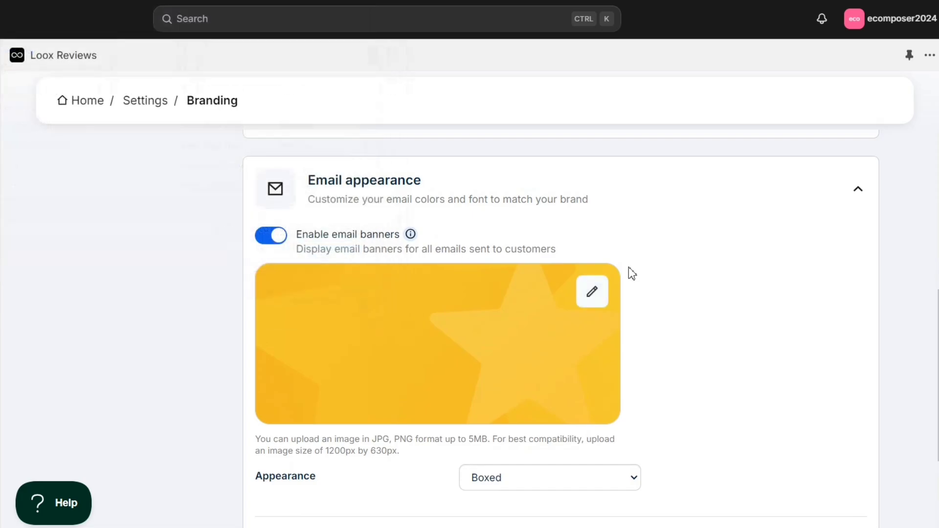
left_click(859, 193)
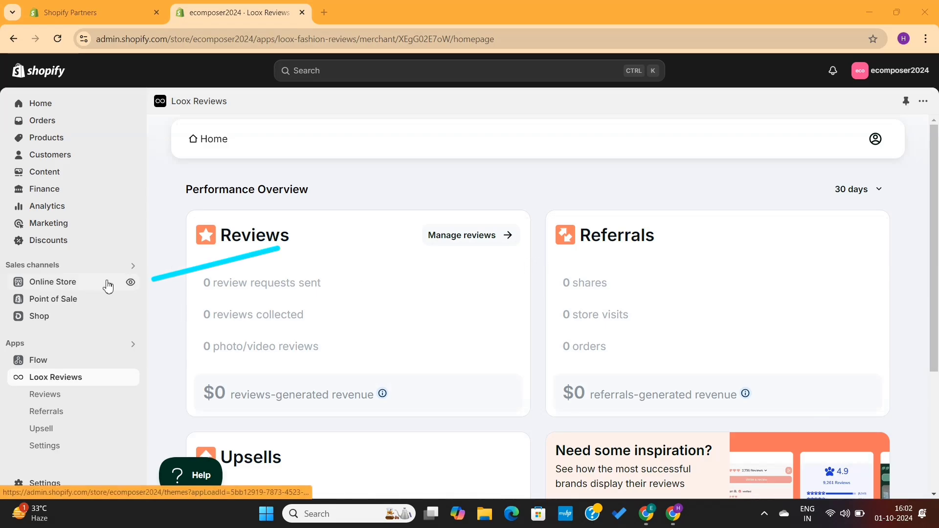
Preview the online store and scroll the Legend Ink backpack page to its empty reviews widget.
left_click(130, 282)
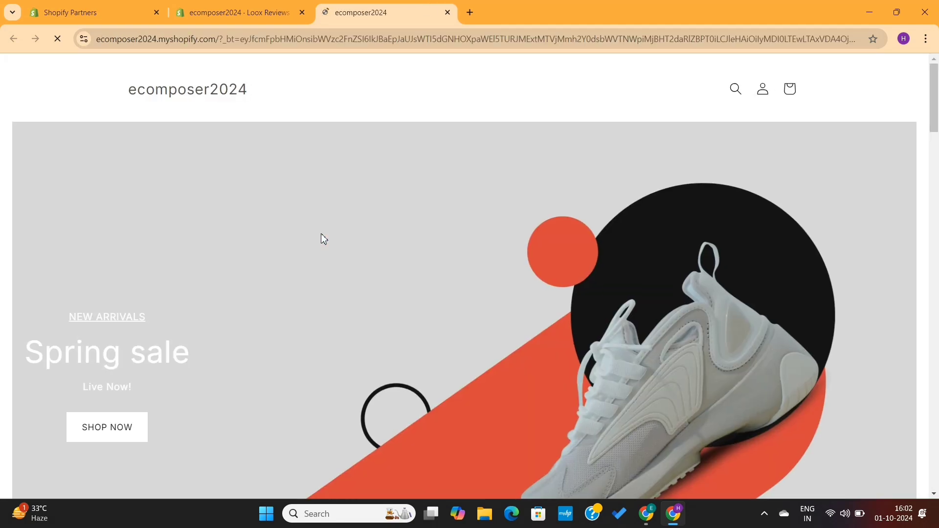
scroll(416, 264, "down", 12)
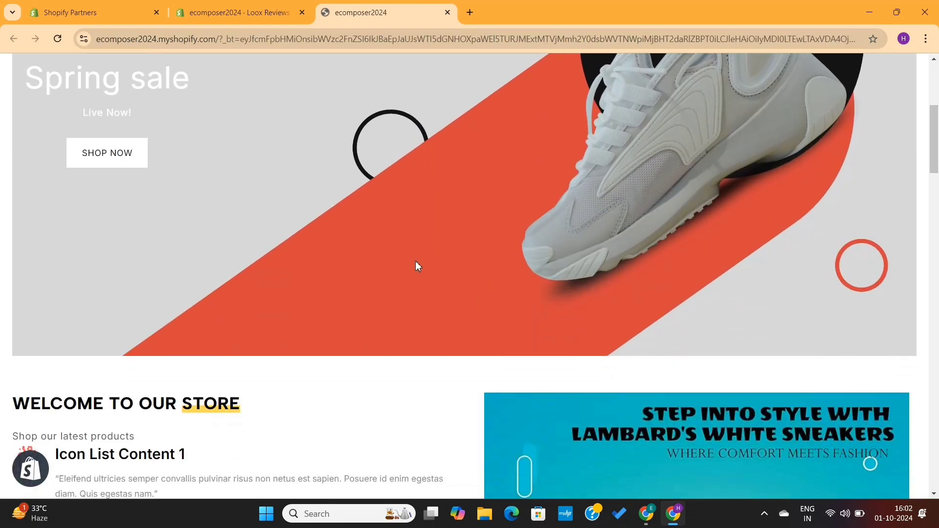
scroll(417, 264, "down", 13)
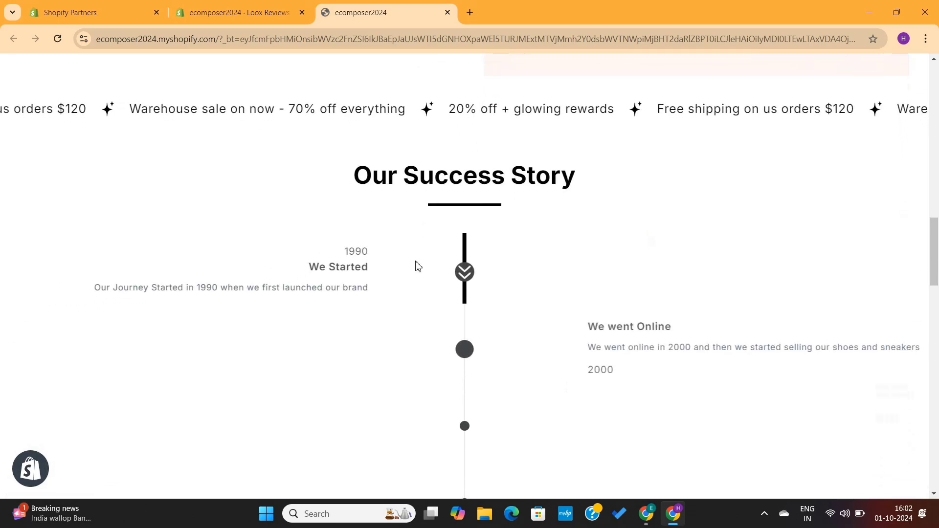
scroll(416, 264, "down", 5)
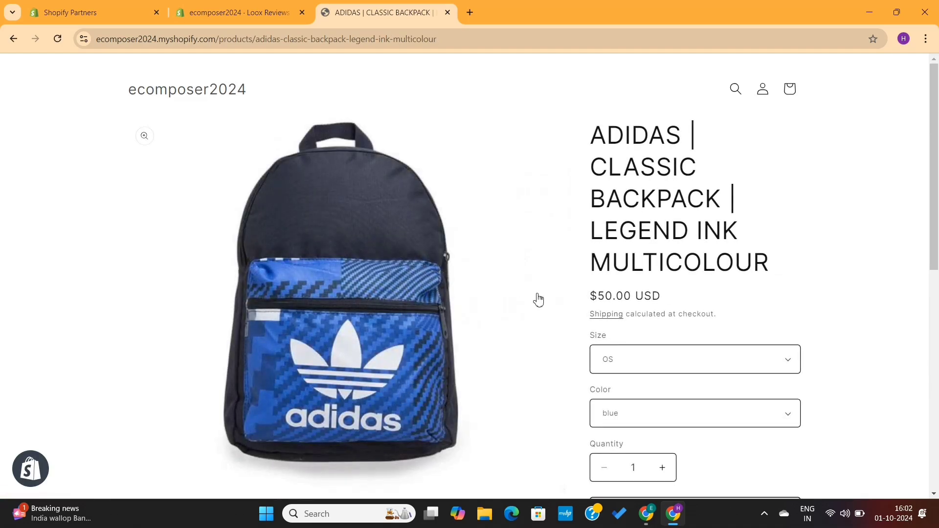
scroll(539, 299, "down", 15)
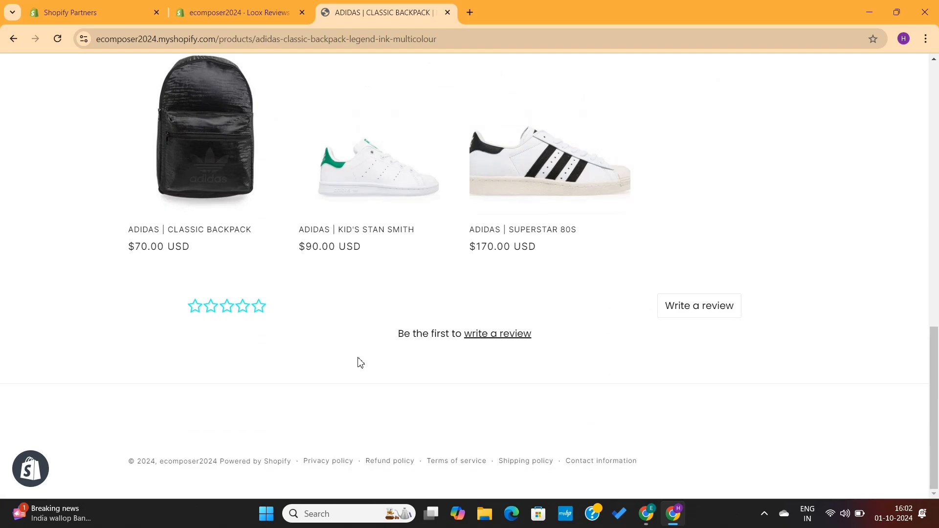
Start a review for the backpack, rate it five stars and attach a photo.
left_click(489, 337)
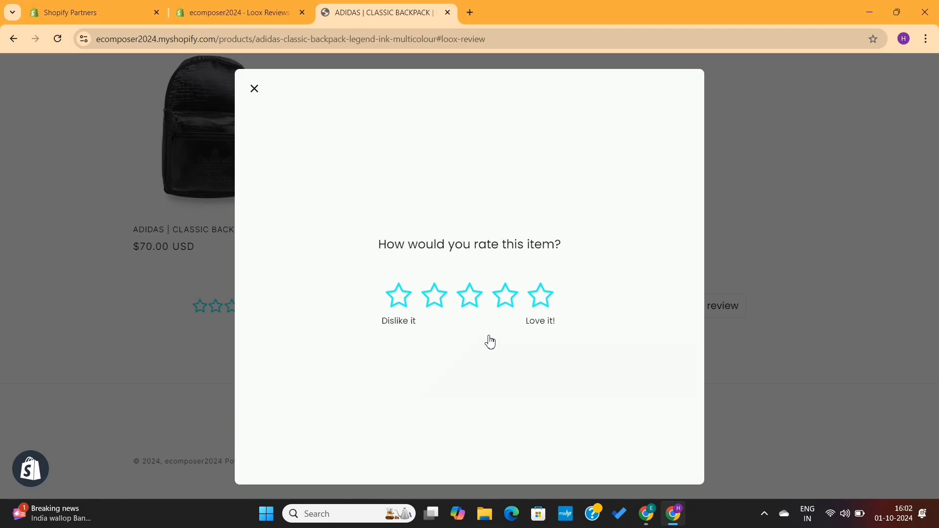
left_click(541, 303)
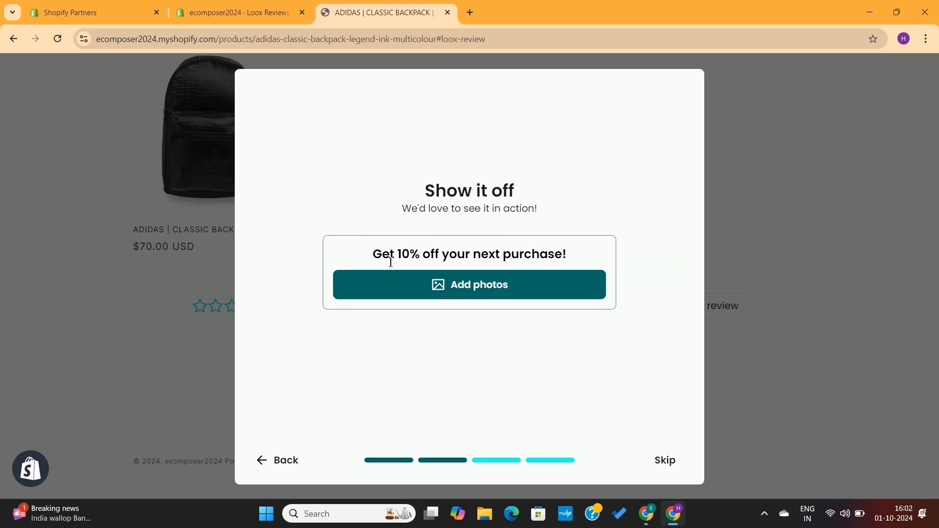
left_click_drag(371, 264, 576, 261)
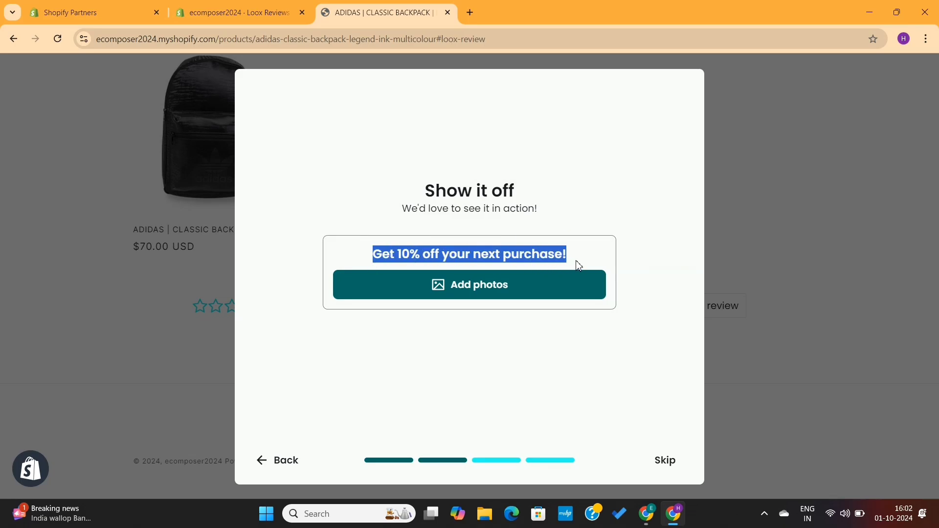
left_click(579, 266)
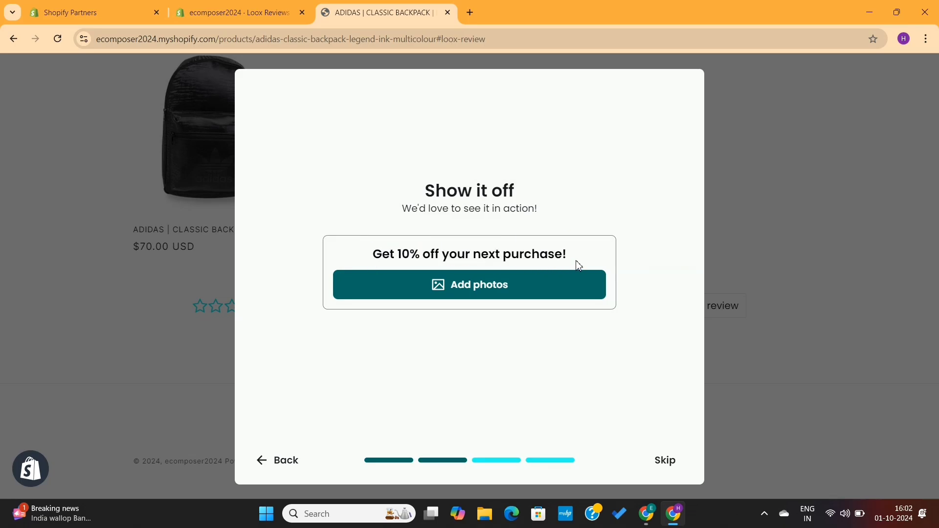
left_click(495, 289)
left_click(362, 271)
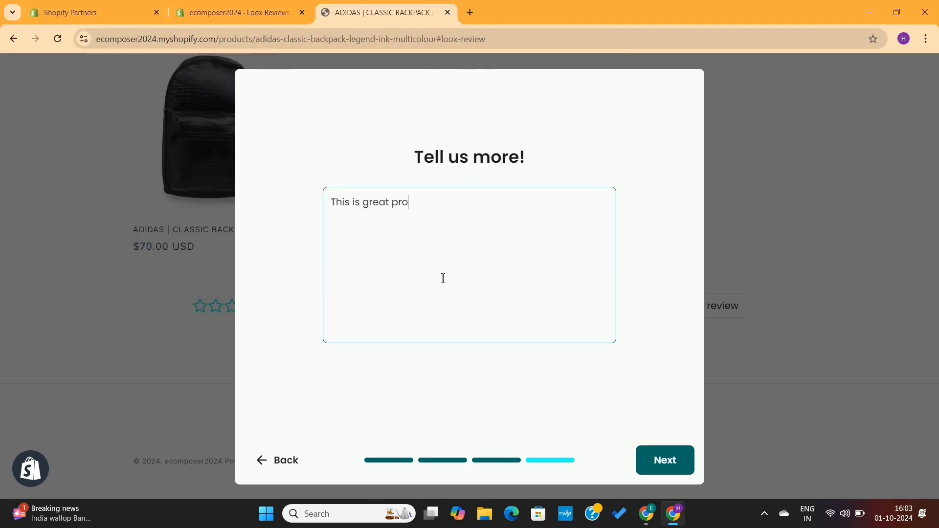
left_click(643, 453)
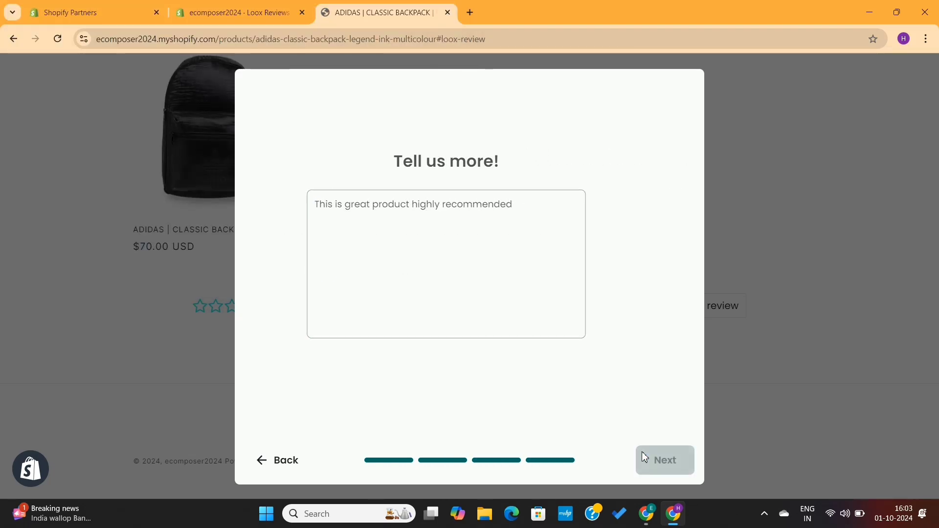
Fill in the reviewer's first name, last name and e-mail, then submit the review.
left_click(367, 213)
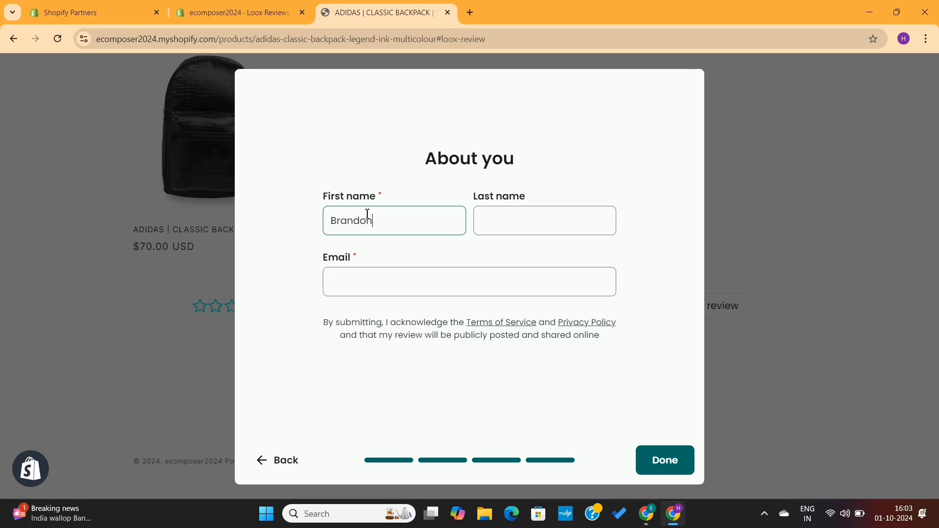
left_click(516, 222)
left_click(427, 284)
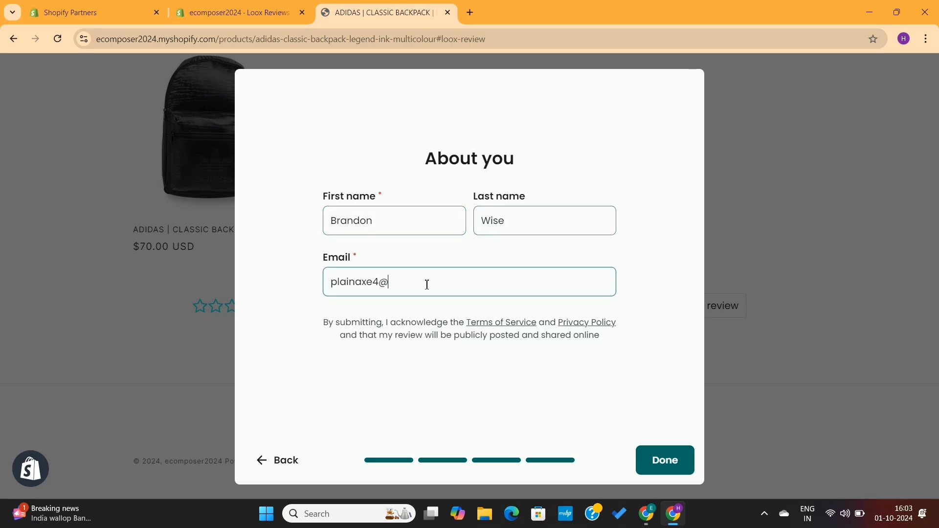
left_click(663, 456)
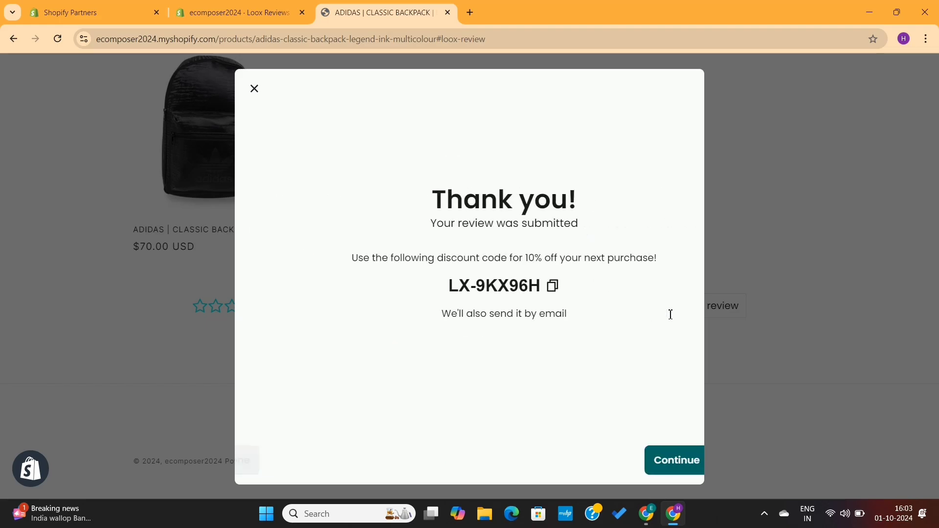
Copy the 10% discount code and return to the store with it applied.
triple_click(494, 257)
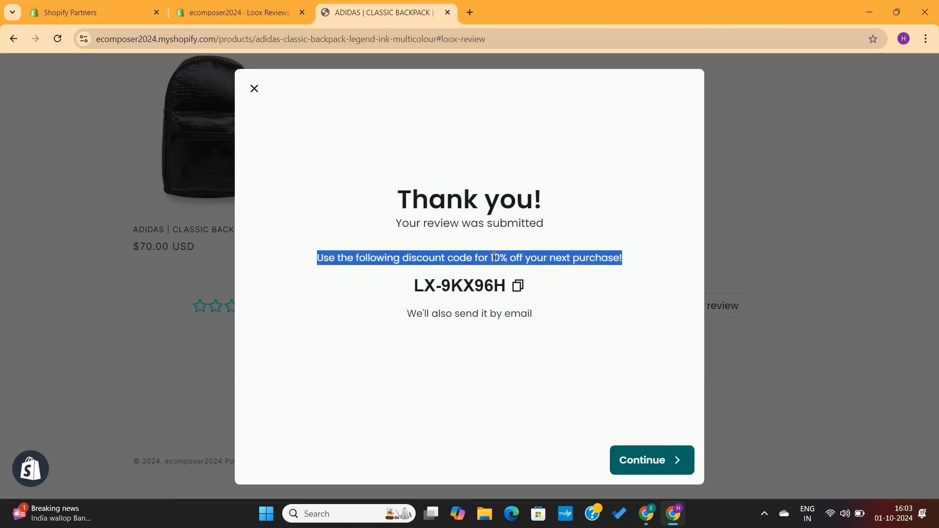
left_click(494, 257)
left_click(522, 288)
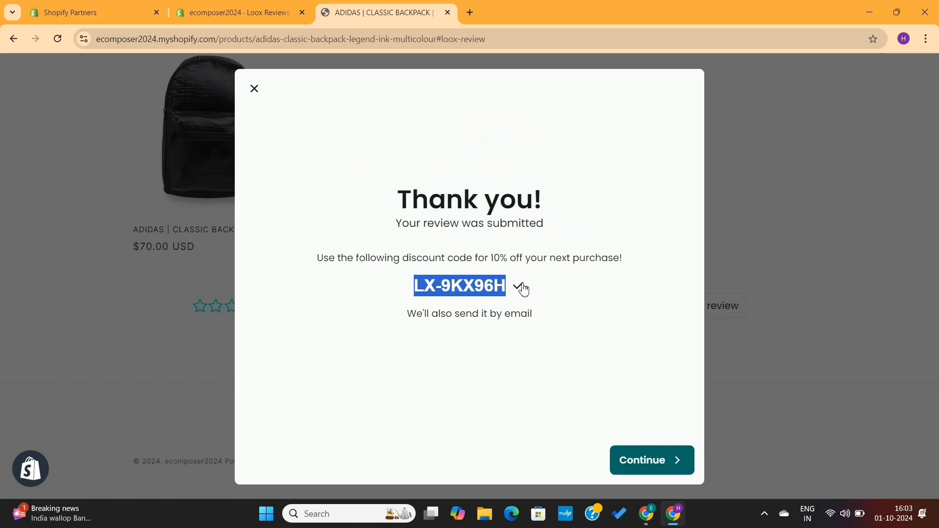
left_click(643, 467)
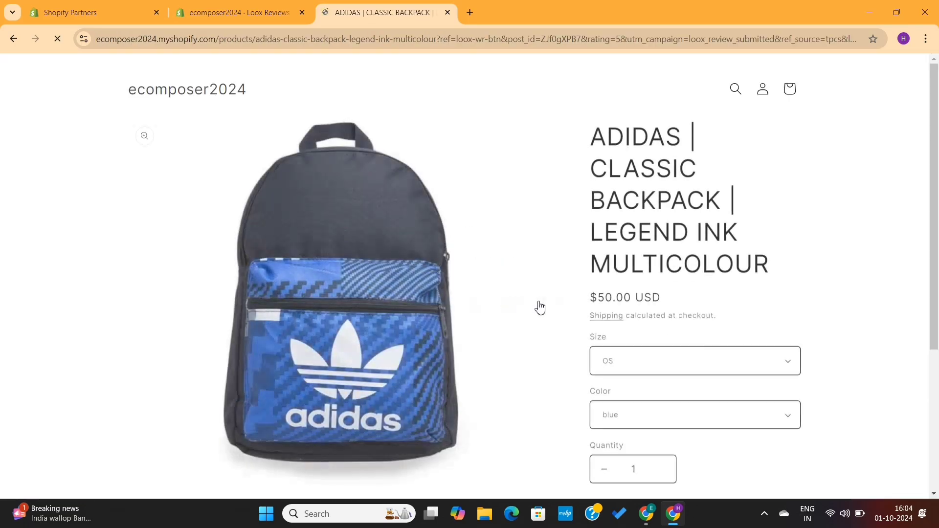
scroll(560, 311, "down", 9)
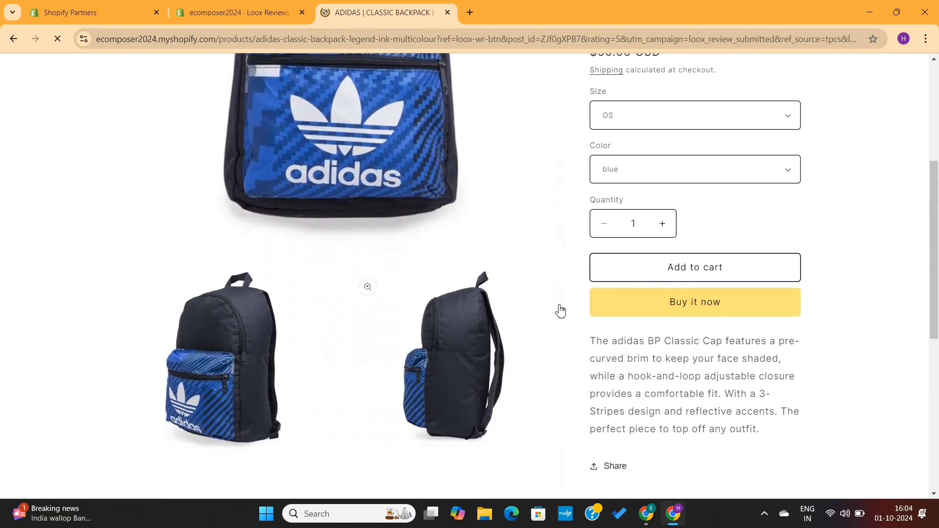
scroll(561, 310, "up", 2)
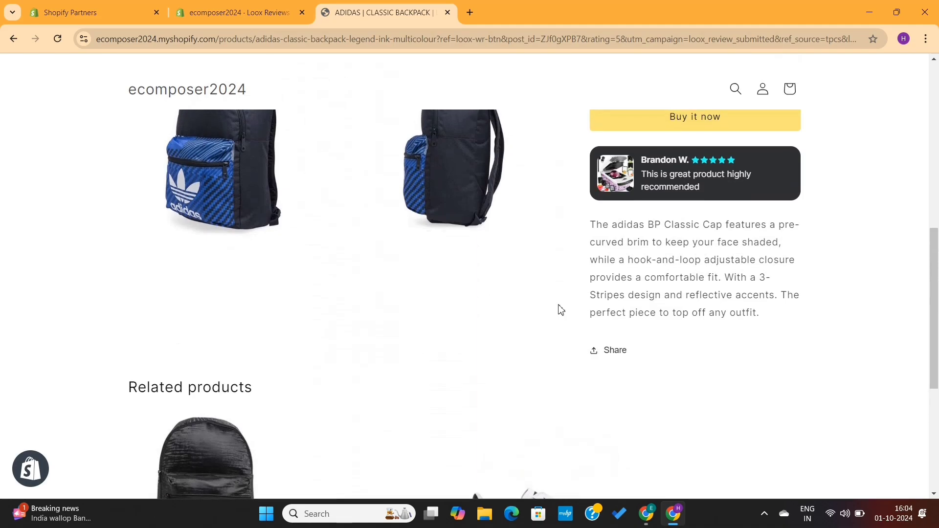
scroll(560, 310, "down", 8)
scroll(560, 311, "down", 3)
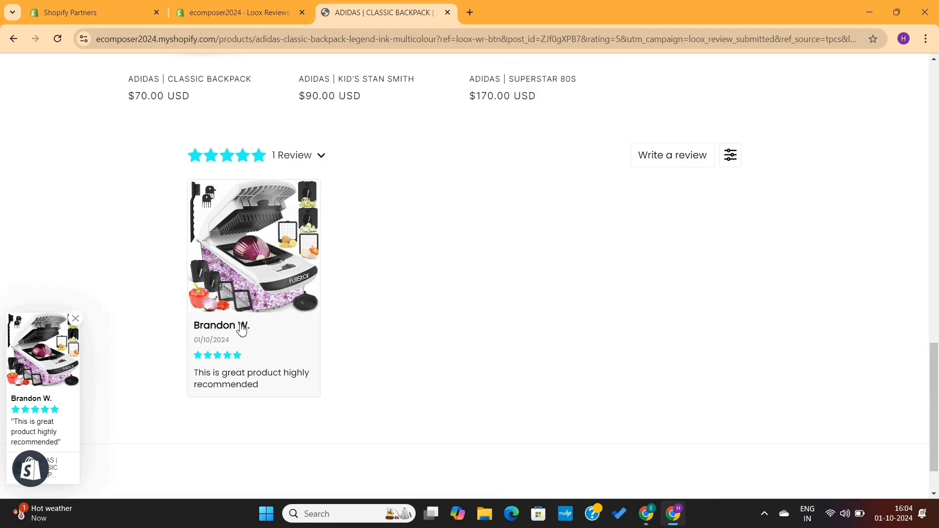
scroll(185, 354, "down", 2)
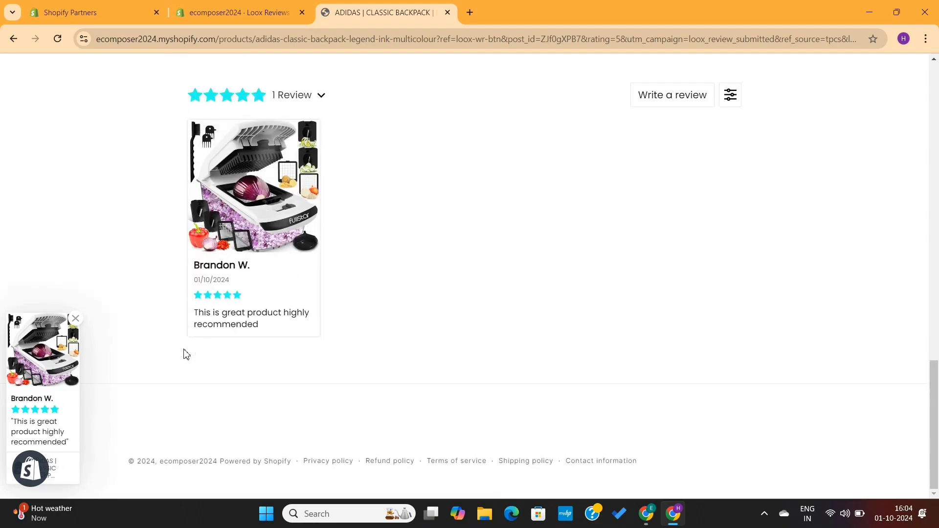
scroll(186, 354, "up", 7)
left_click(386, 313)
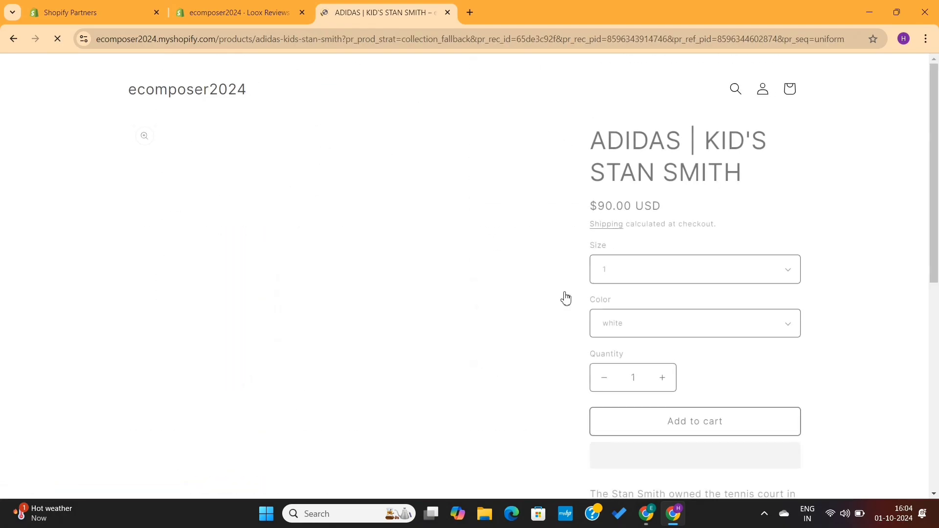
scroll(566, 298, "down", 12)
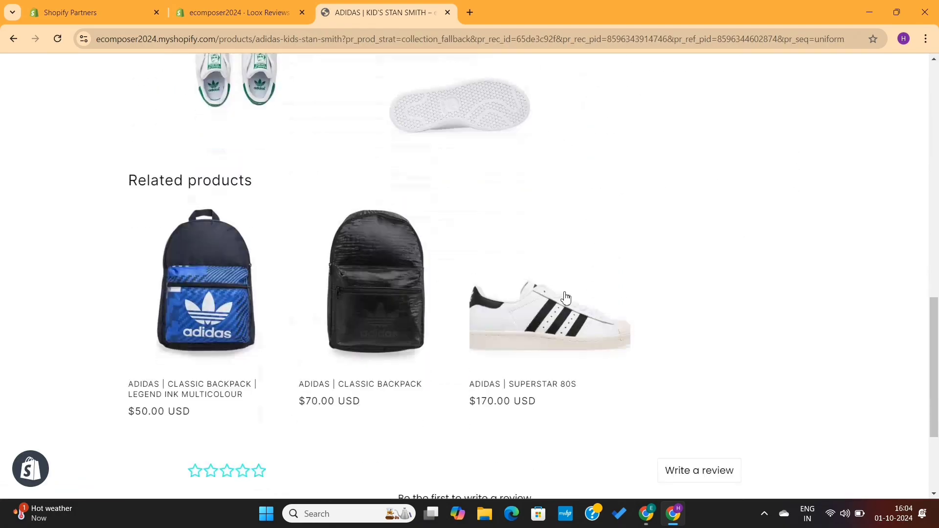
scroll(566, 298, "down", 3)
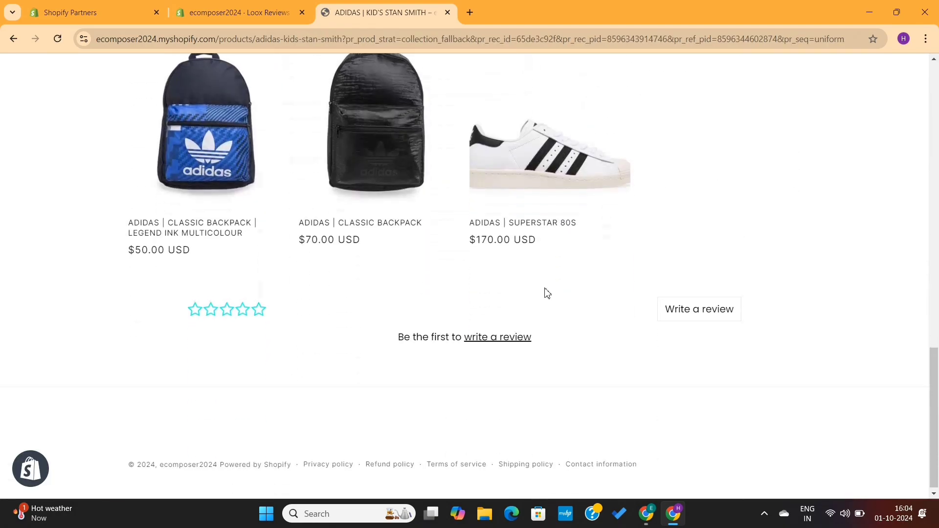
left_click(200, 159)
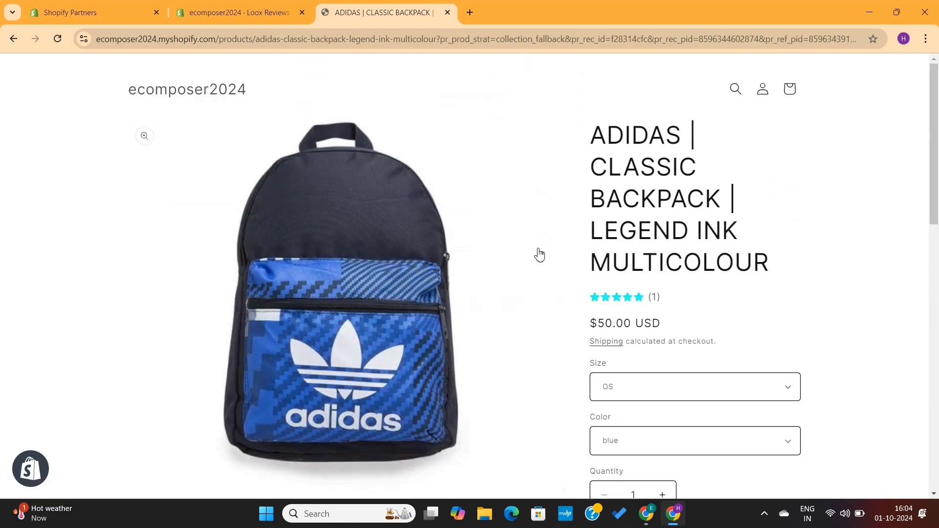
scroll(540, 254, "down", 6)
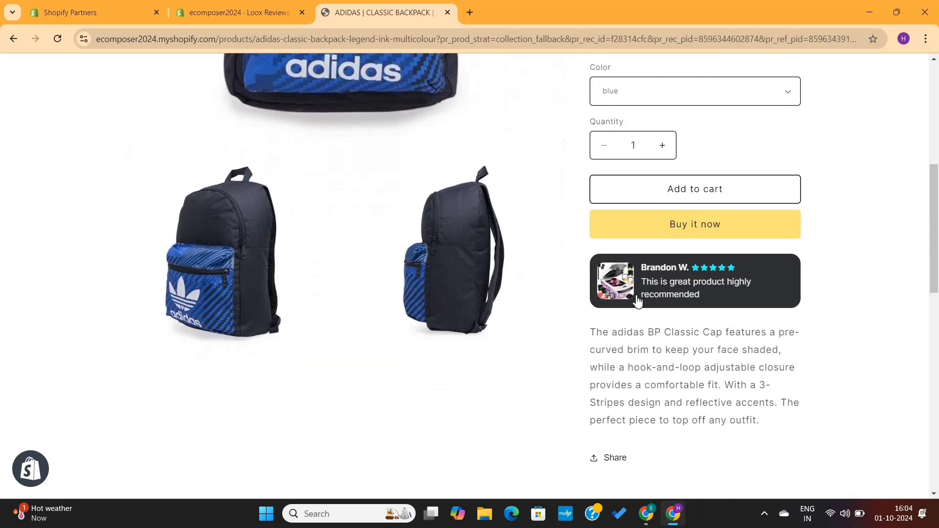
scroll(567, 327, "down", 11)
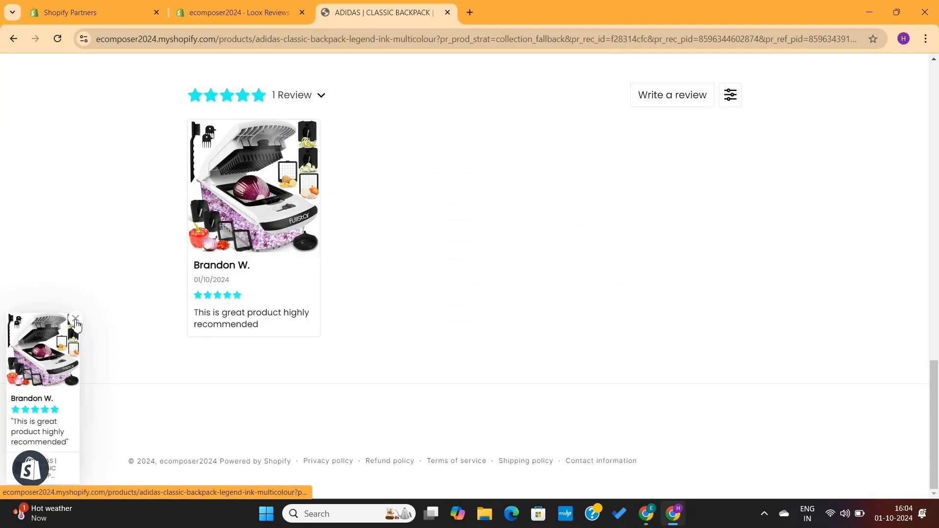
left_click(47, 409)
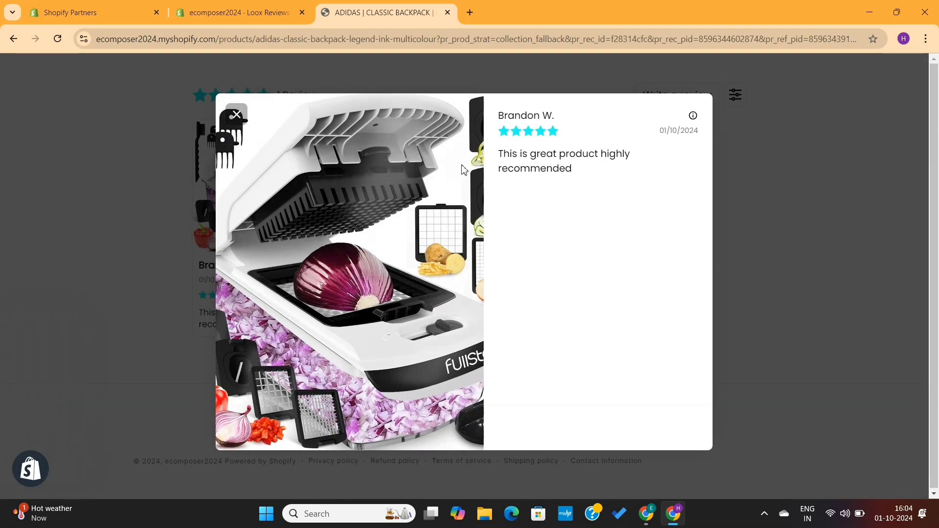
left_click(816, 179)
scroll(567, 188, "up", 18)
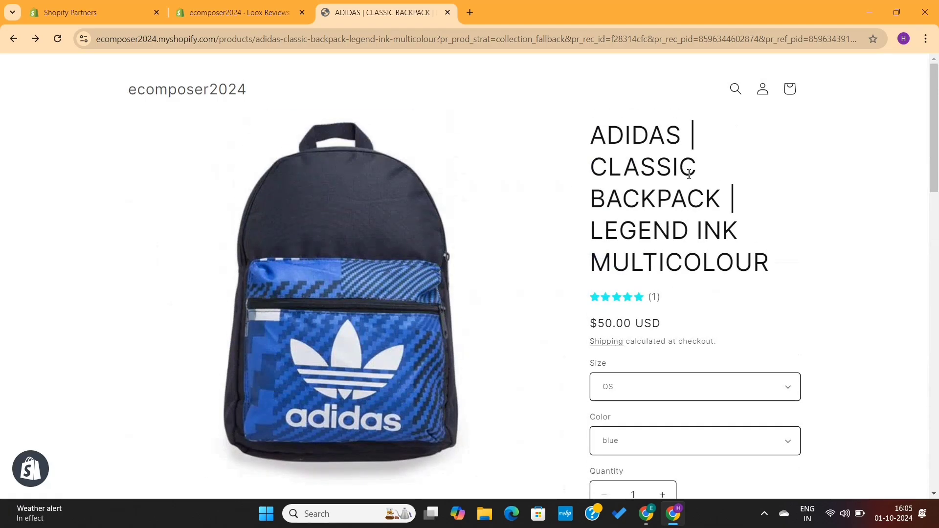
scroll(691, 173, "down", 4)
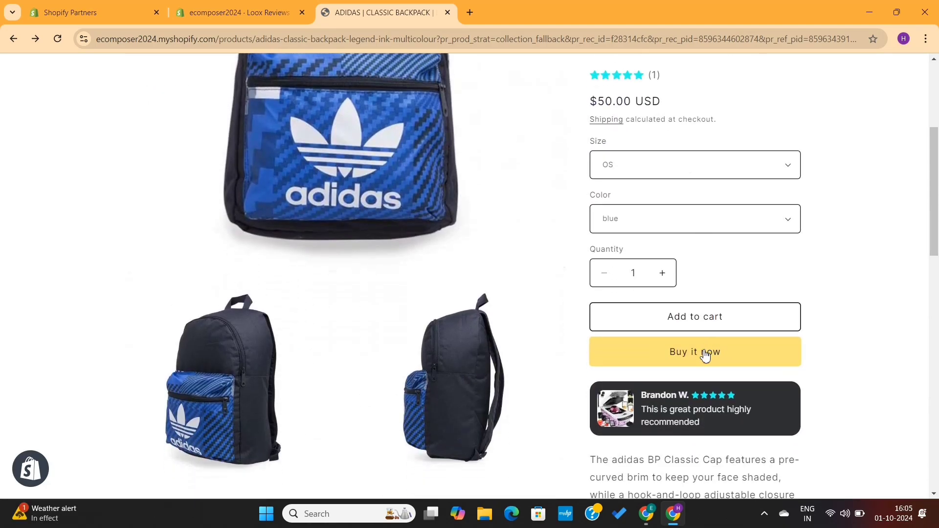
Buy the blue backpack now, check the LX discount in the summary, and pay.
left_click(705, 356)
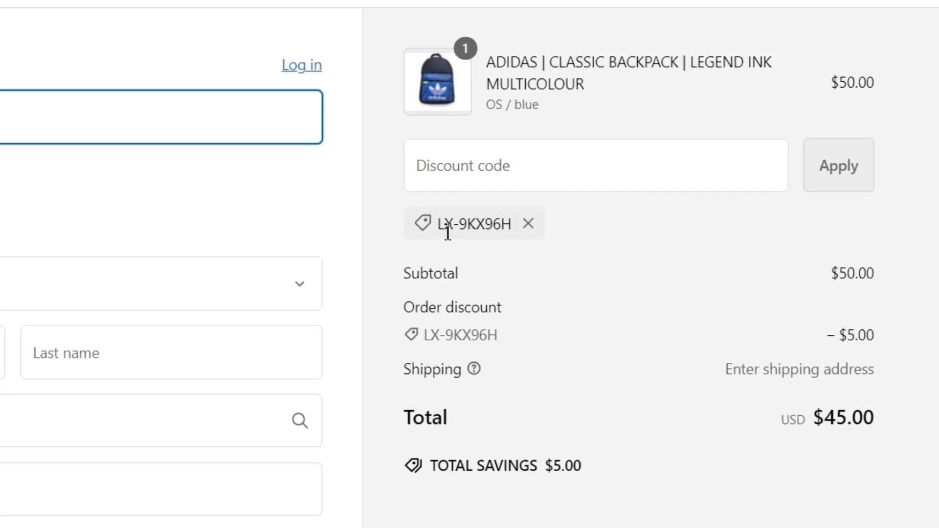
left_click_drag(442, 228, 515, 236)
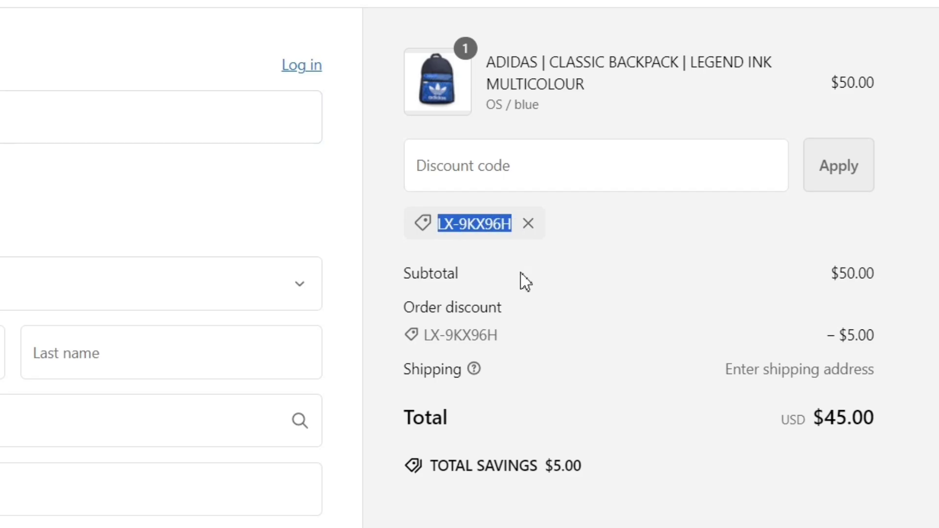
left_click(519, 285)
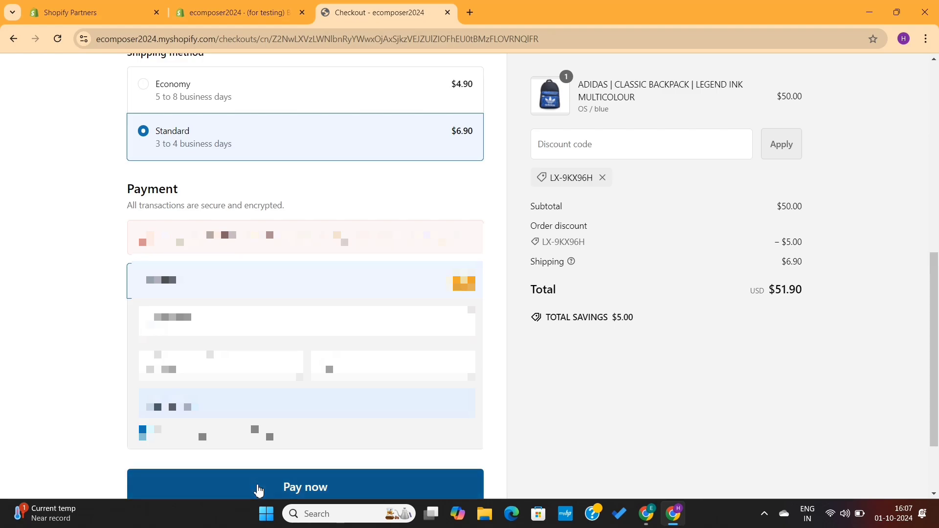
left_click(257, 491)
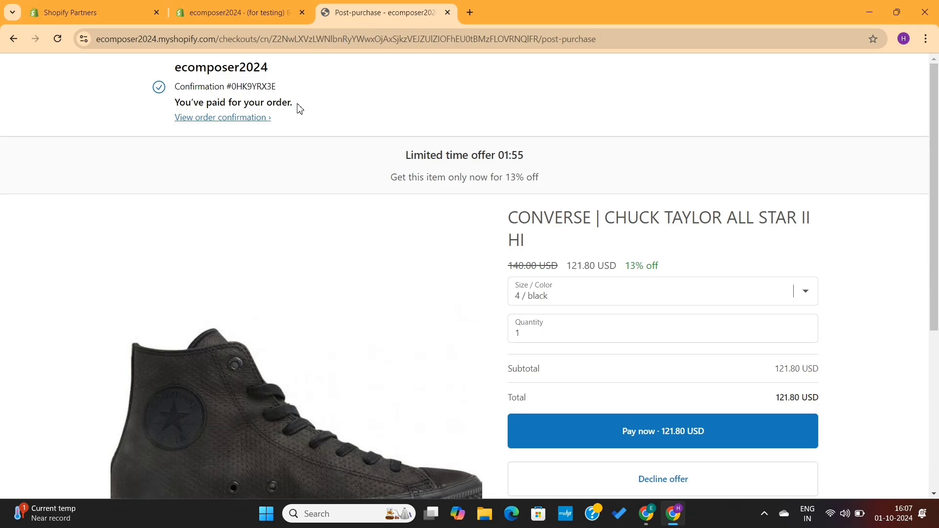
Accept the 13%-off Converse Chuck Taylor II Hi upsell for 121.80 USD.
triple_click(178, 108)
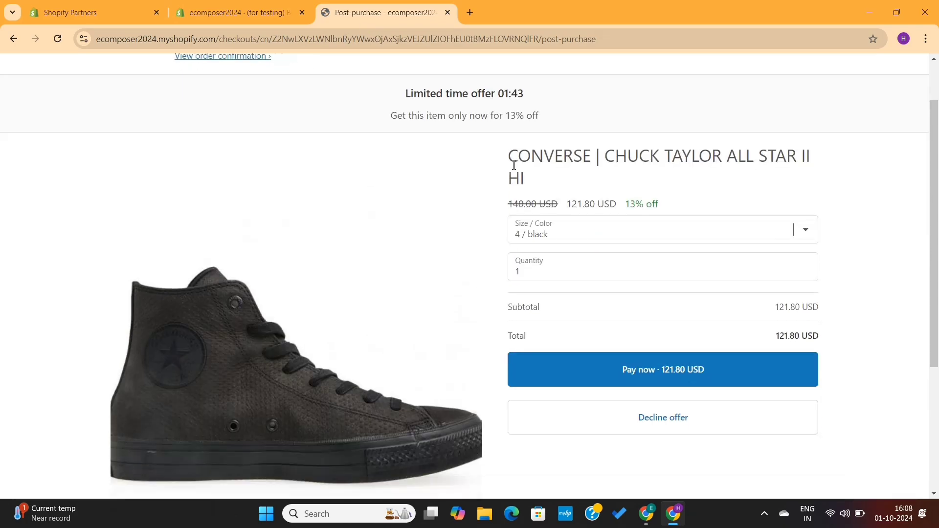
scroll(648, 250, "down", 3)
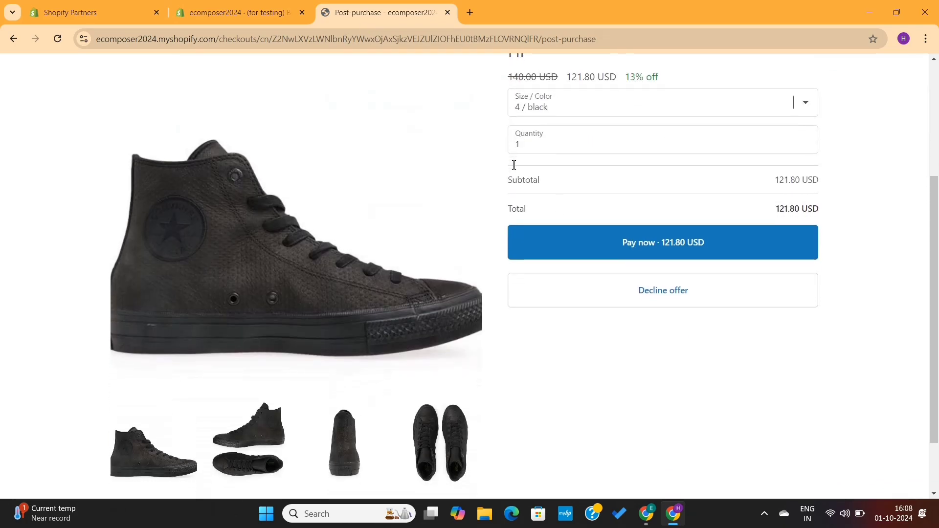
left_click(651, 242)
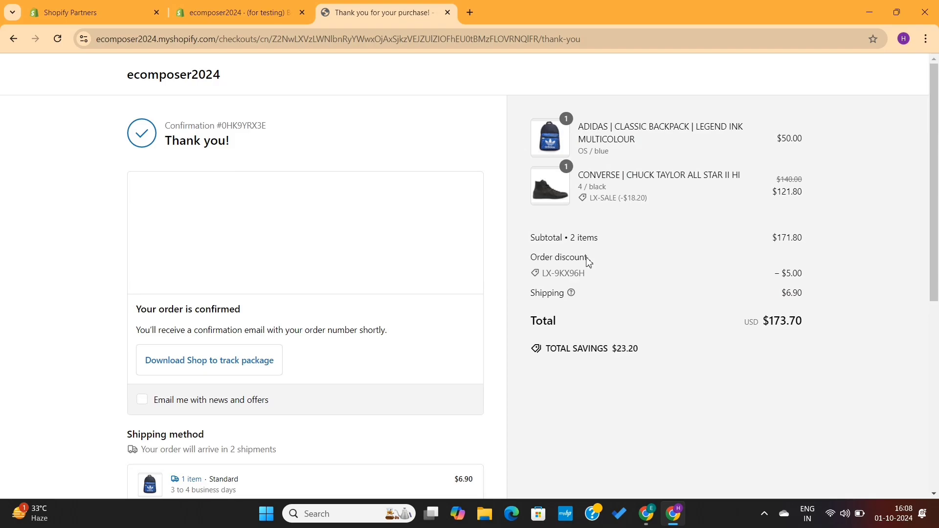
Review the $173.70 thank-you page, then open the customer review from the Loox popup.
scroll(517, 335, "down", 2)
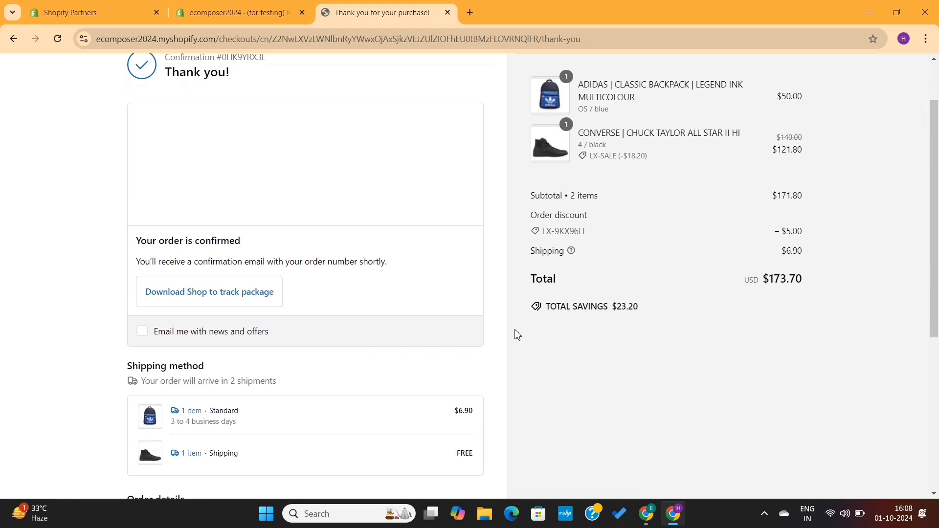
scroll(389, 298, "up", 2)
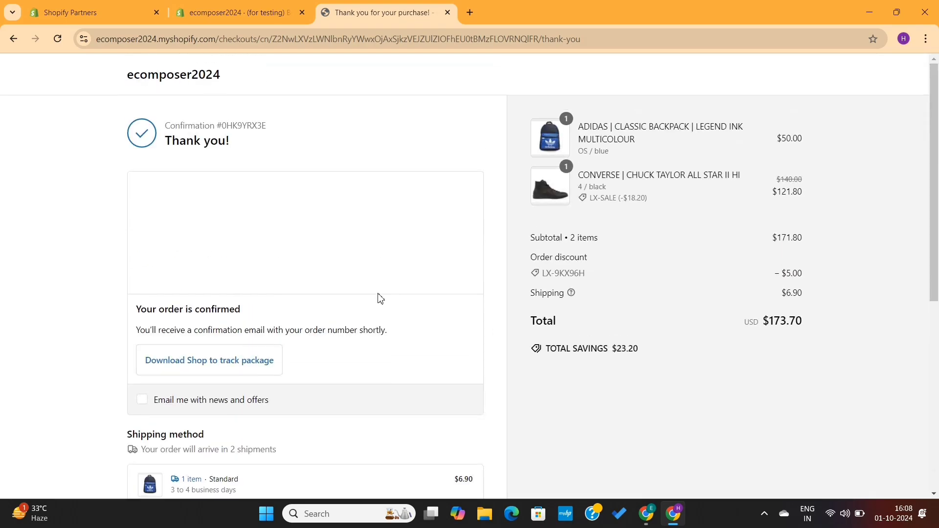
scroll(306, 335, "down", 8)
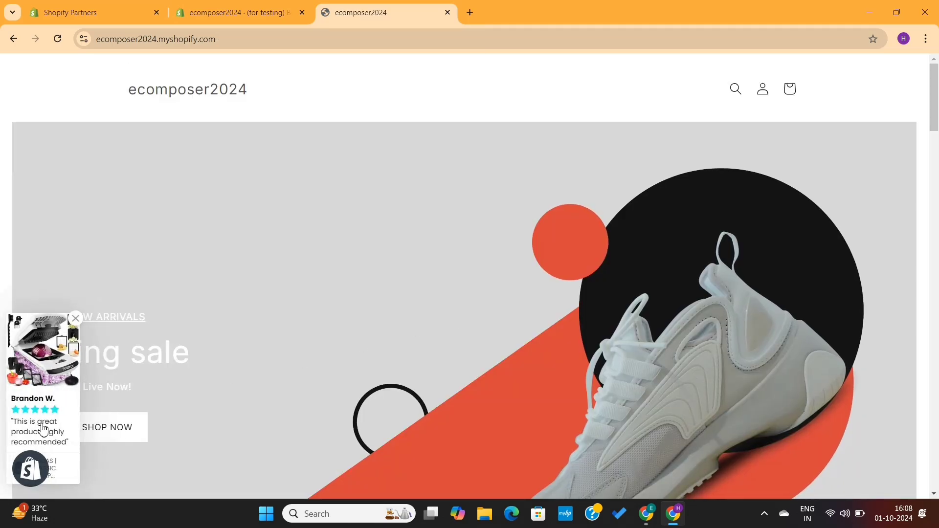
left_click(41, 406)
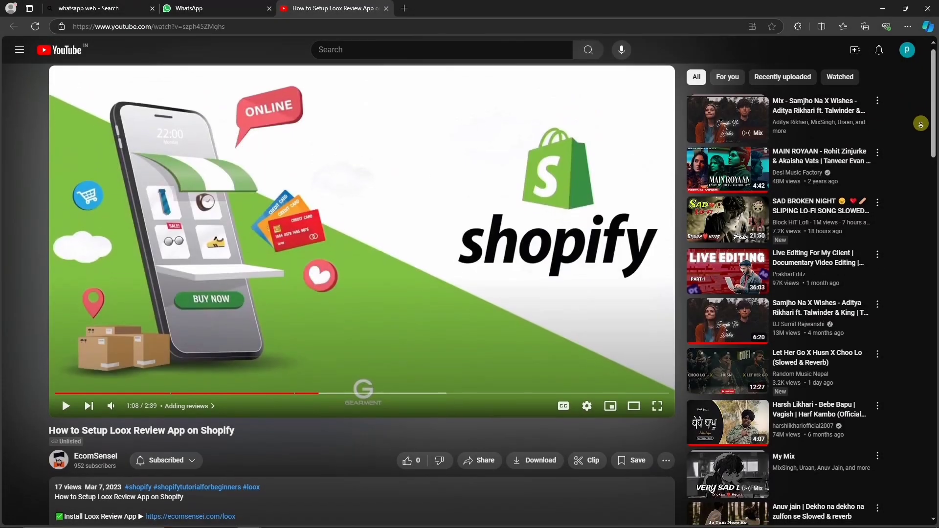
scroll(921, 124, "down", 8)
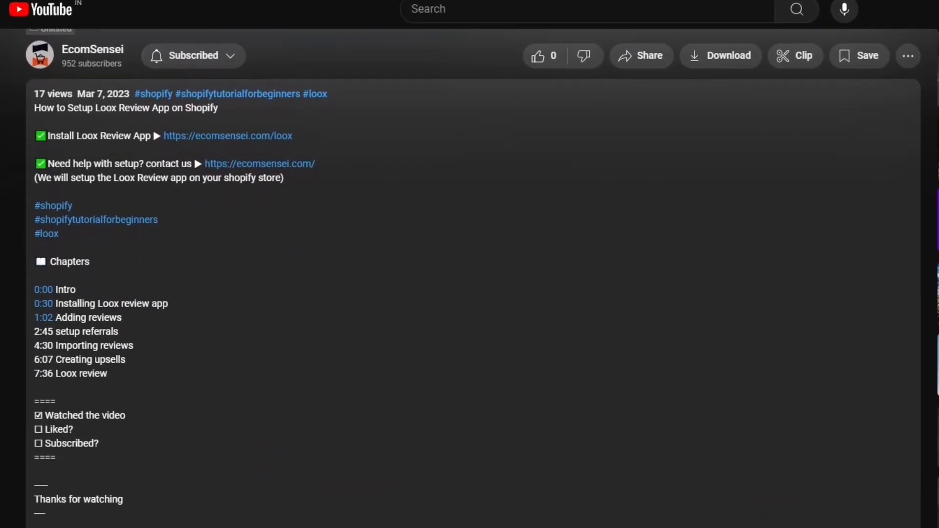
Open the Loox app listing, start installing, then close the sign-in and app store tabs.
left_click(279, 137)
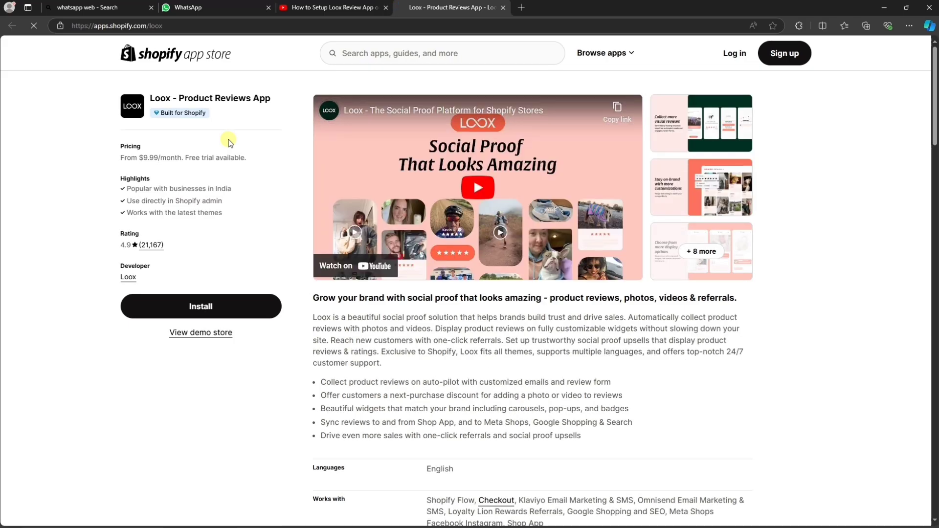
left_click(179, 313)
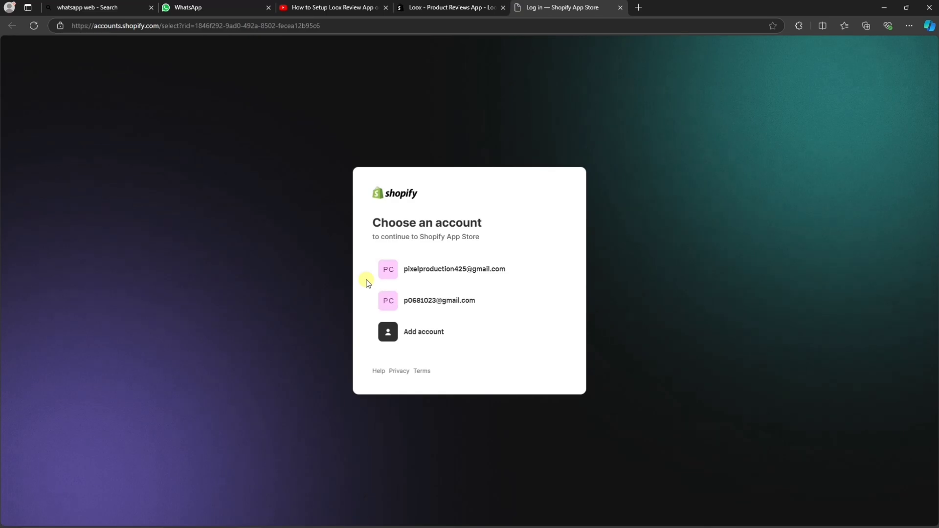
left_click(620, 7)
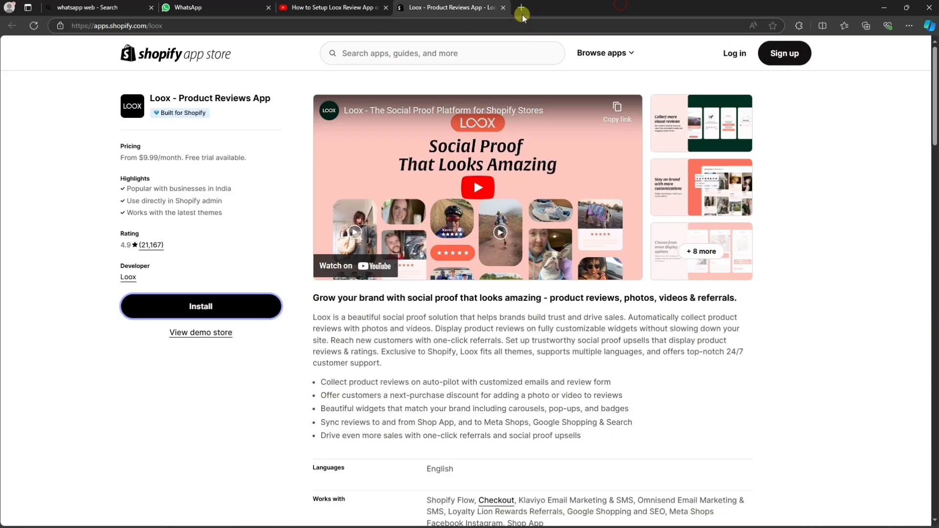
left_click(503, 8)
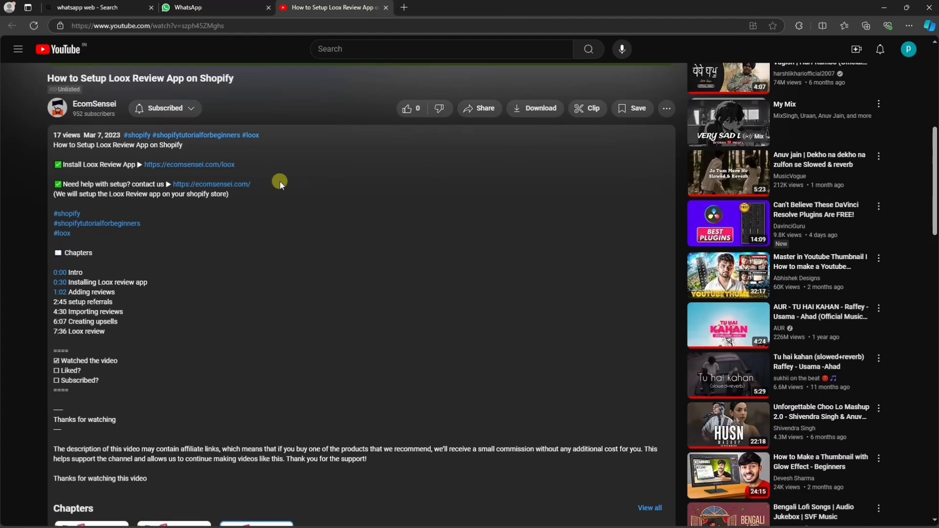
Open the ecomsensei.com link from the video description.
left_click(246, 190)
scroll(830, 179, "down", 4)
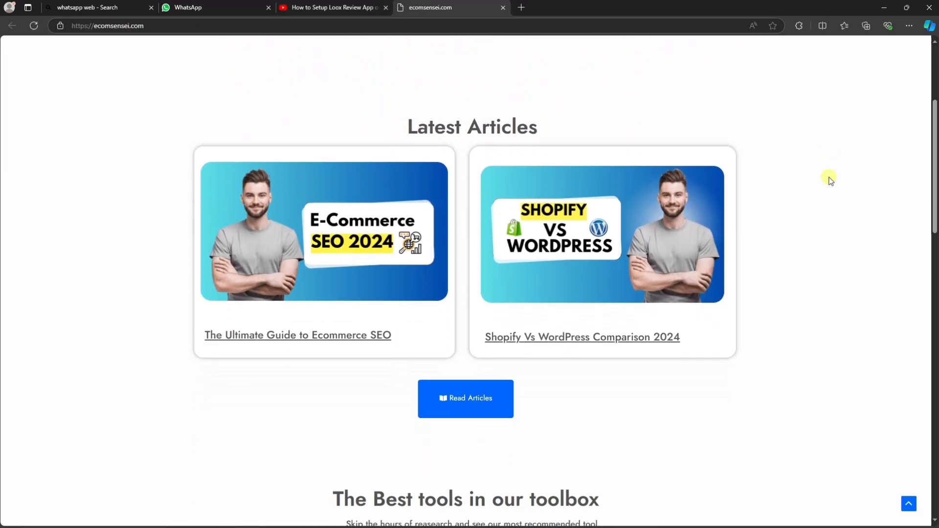
scroll(830, 179, "down", 10)
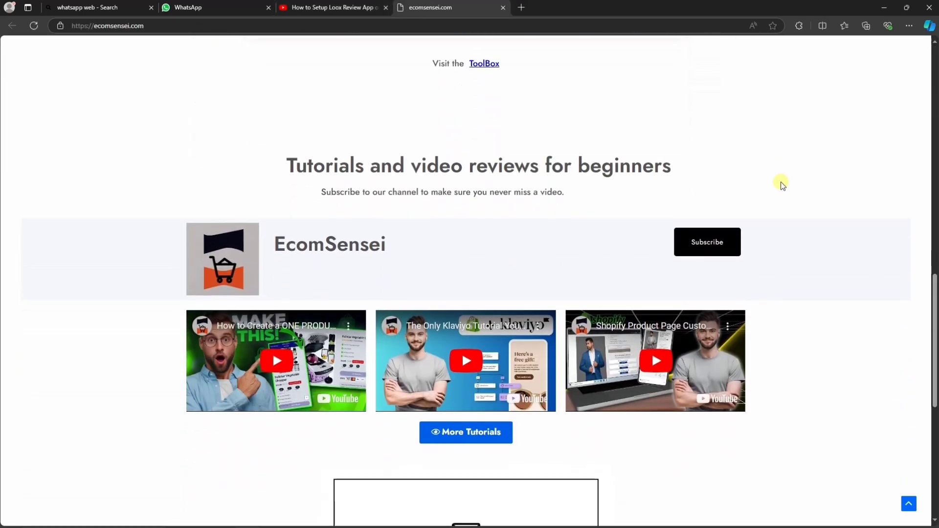
scroll(781, 184, "down", 3)
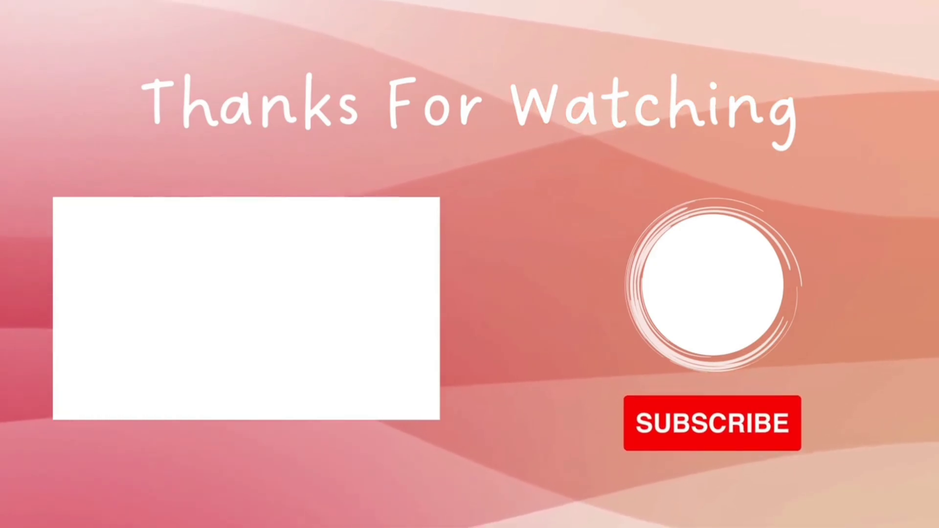